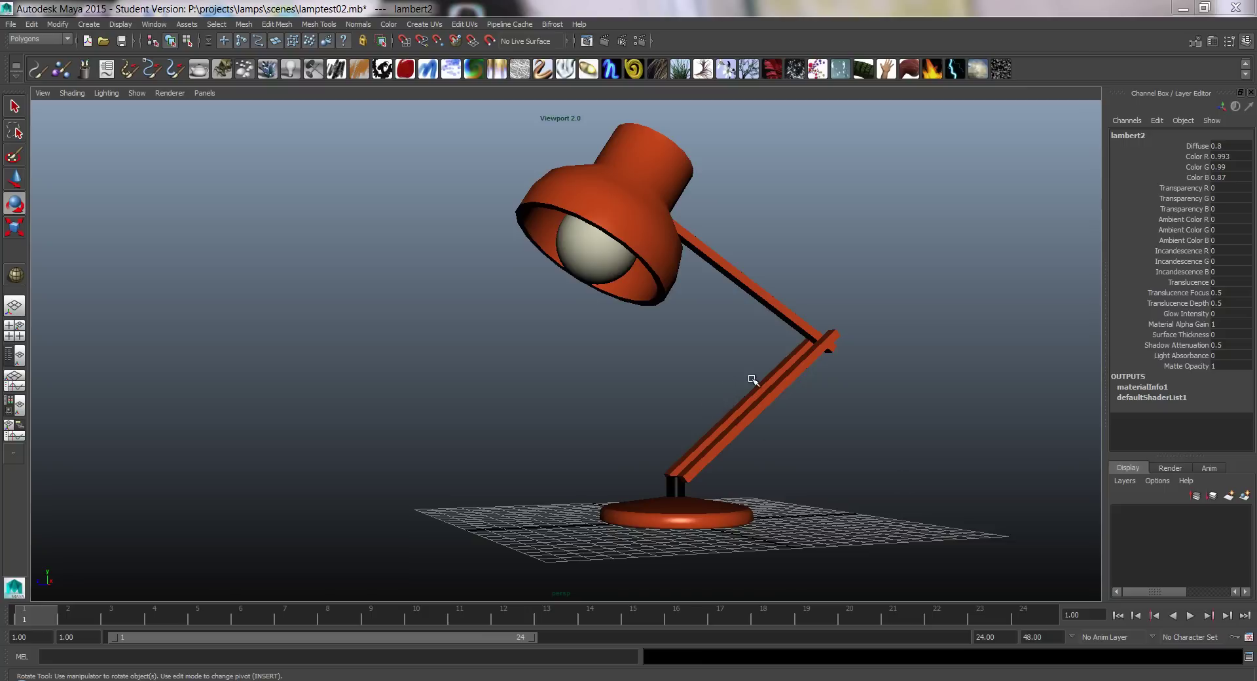
Step: Inspect the finished lamp model from another angle and start a new empty scene
mouse_move(751, 379)
left_mouse_down("alt")
mouse_move(757, 367)
mouse_move(762, 378)
left_mouse_up("alt")
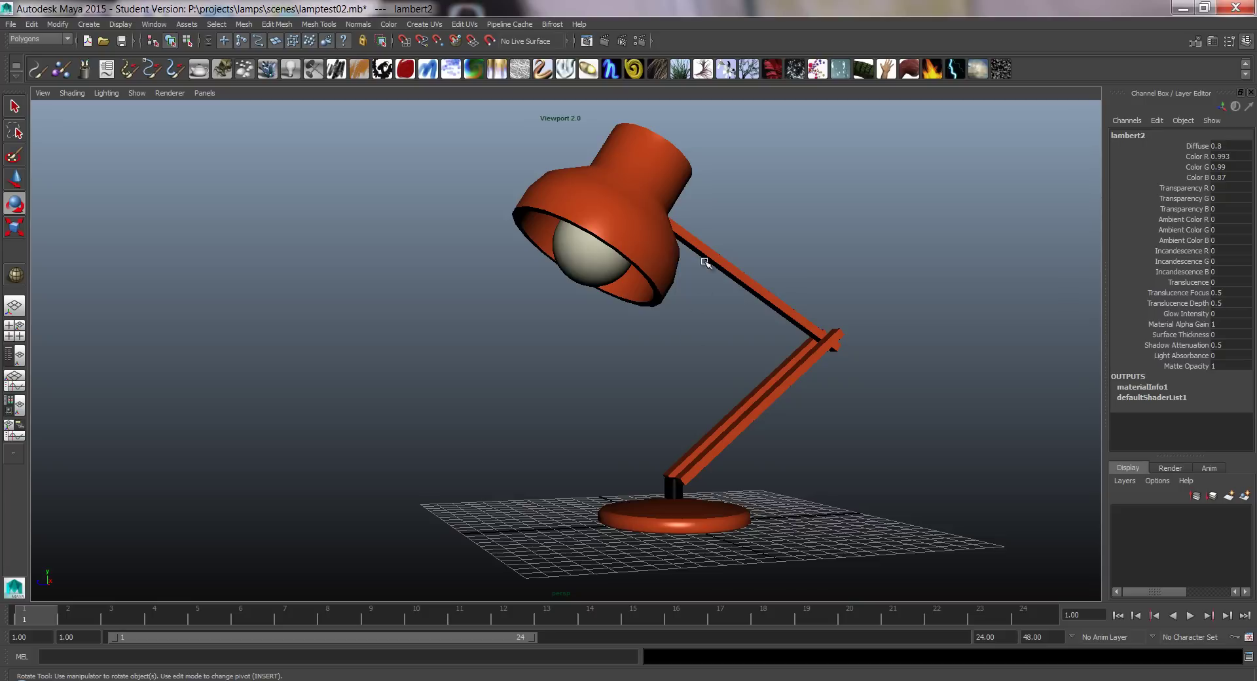
left_click_drag(749, 249, 738, 283, "alt")
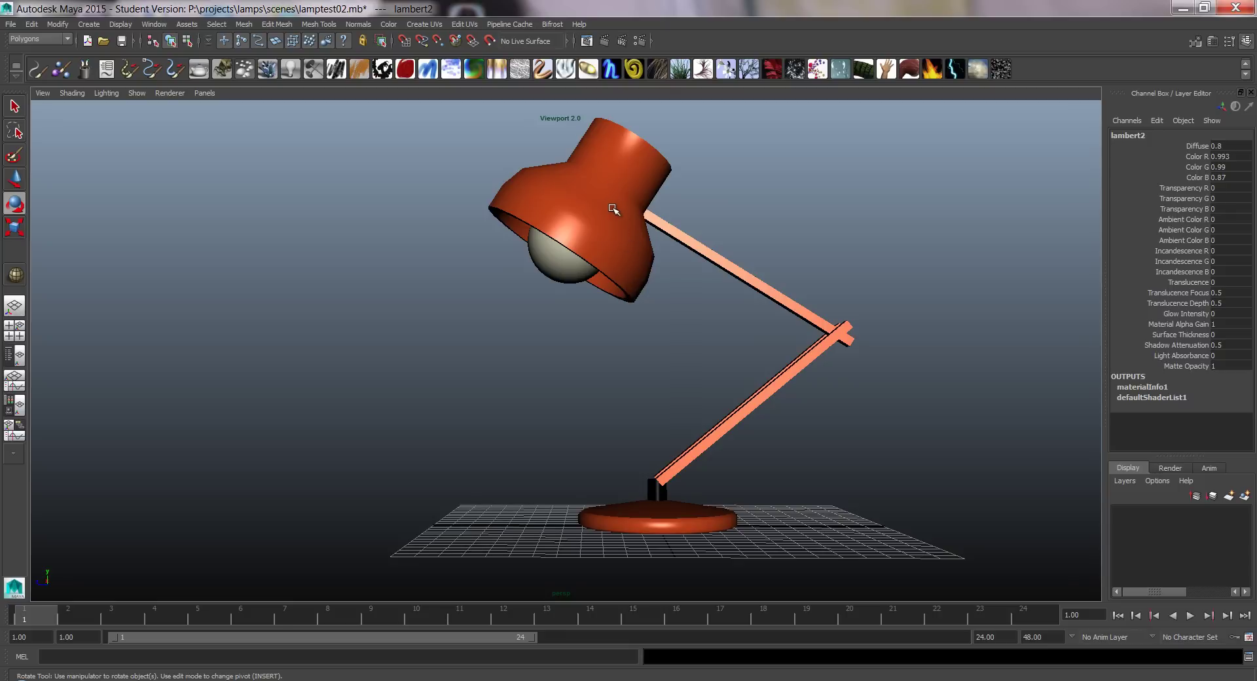
left_click(11, 24)
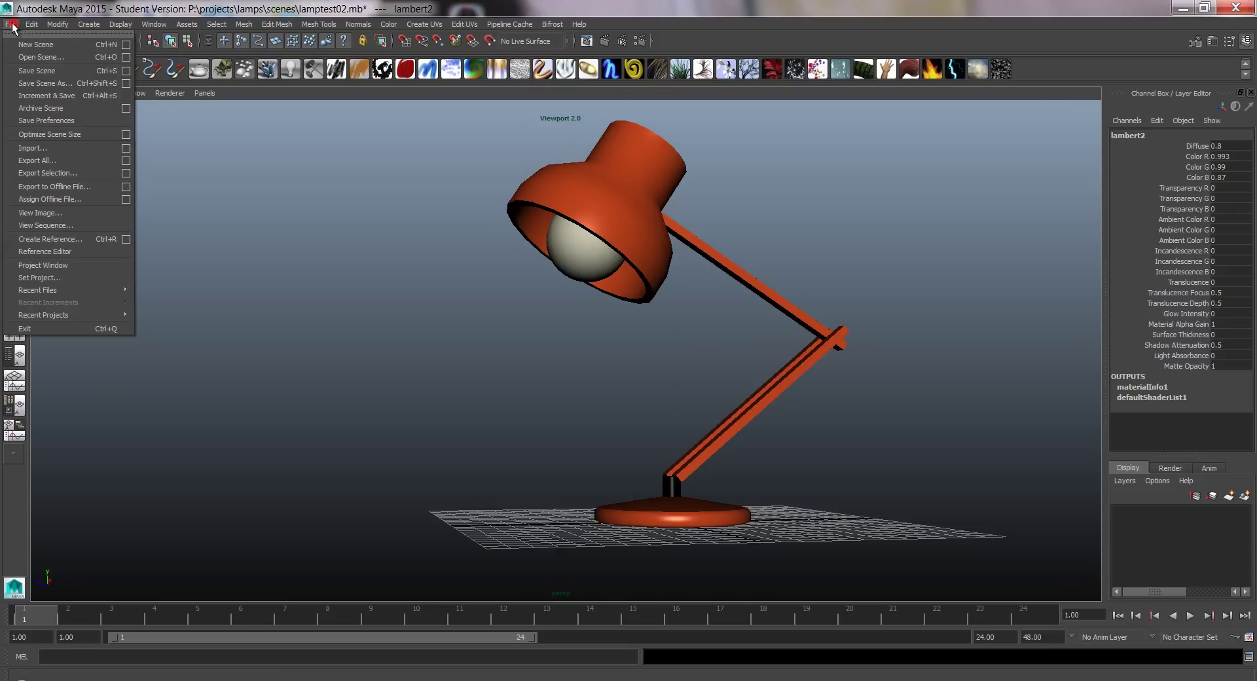
left_click(38, 45)
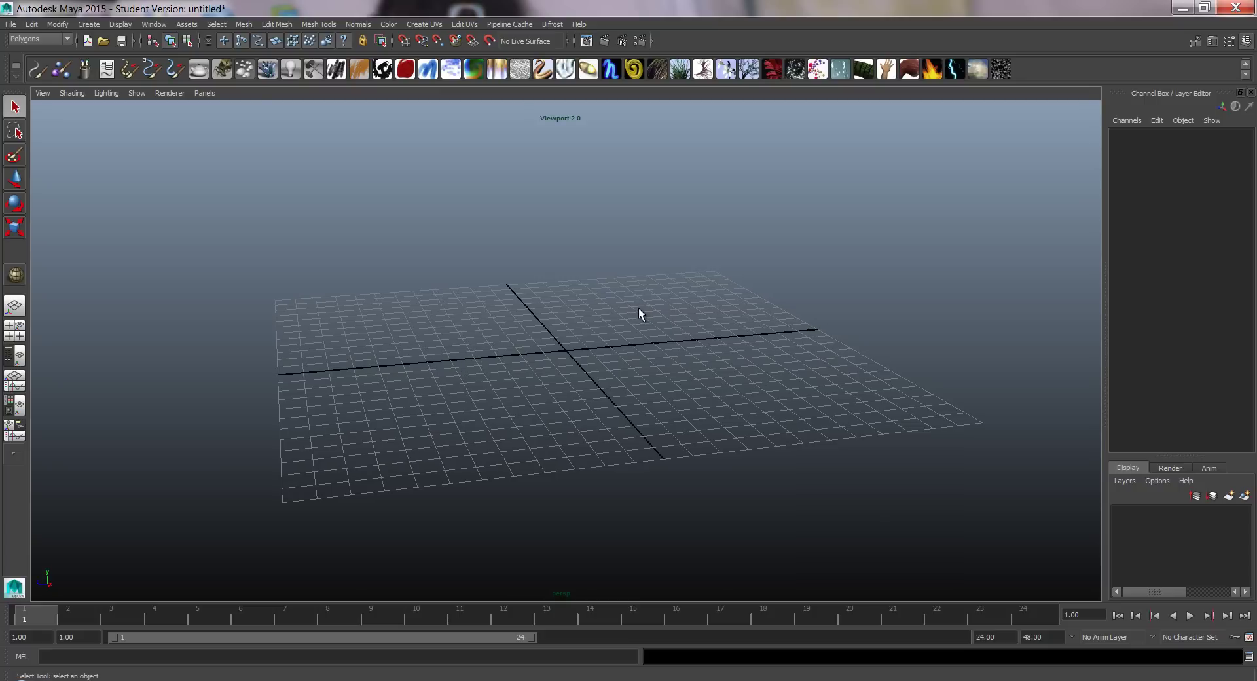
Step: Create a wide, flat polygon cylinder as the lamp base and centre it by setting Translate X, Y and Z to 0
middle_click_drag(599, 245, 698, 264, "alt")
right_click_drag(699, 264, 645, 258, "alt")
left_click_drag(646, 258, 659, 257, "alt")
middle_click_drag(659, 257, 598, 244, "alt")
right_click_drag(598, 244, 610, 245, "alt")
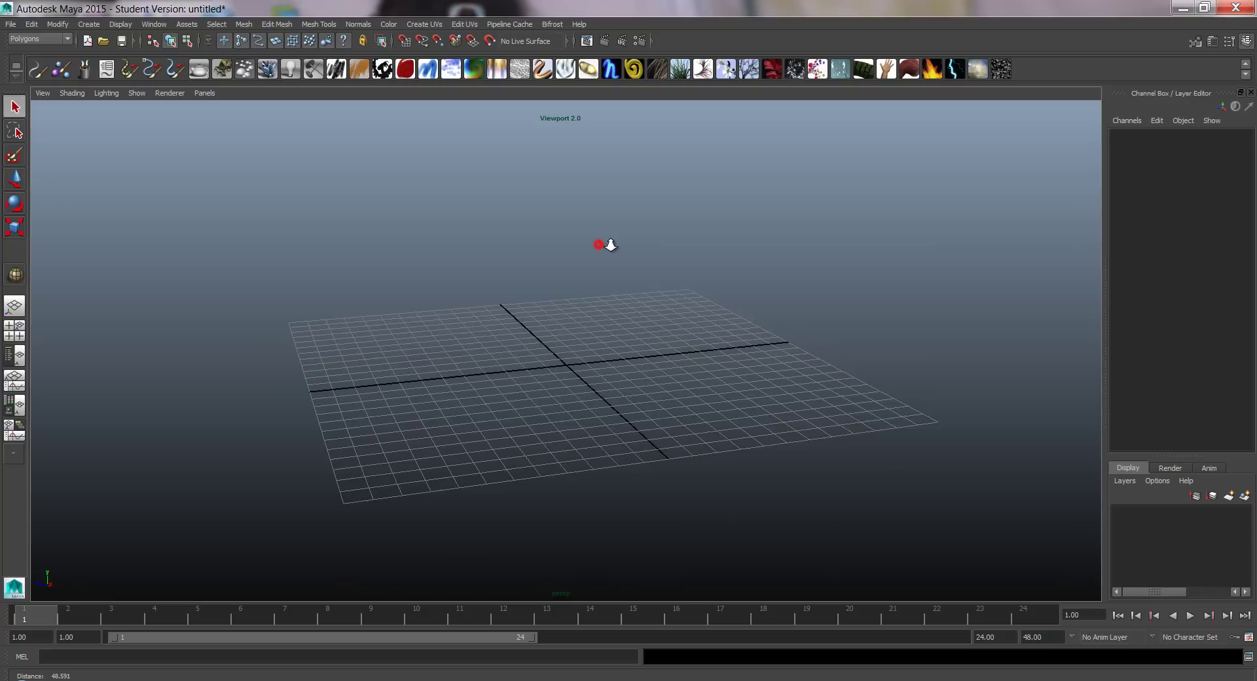
left_click_drag(610, 245, 609, 246, "alt")
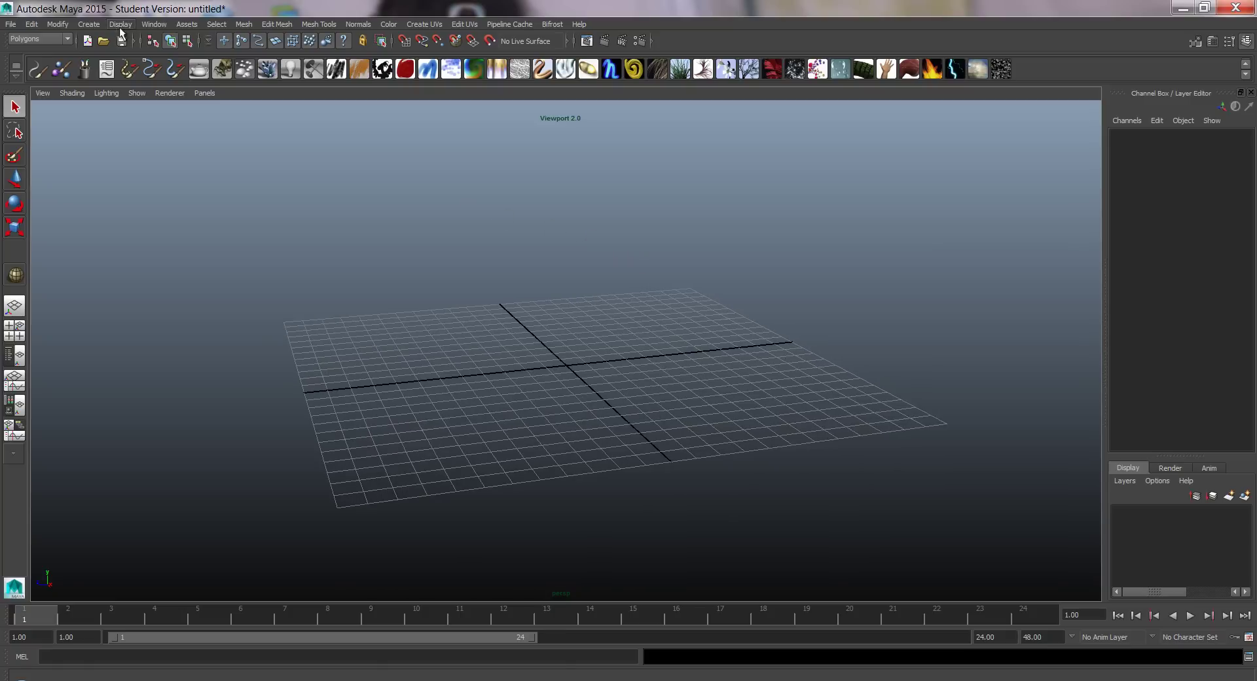
left_click(89, 24)
mouse_move(109, 57)
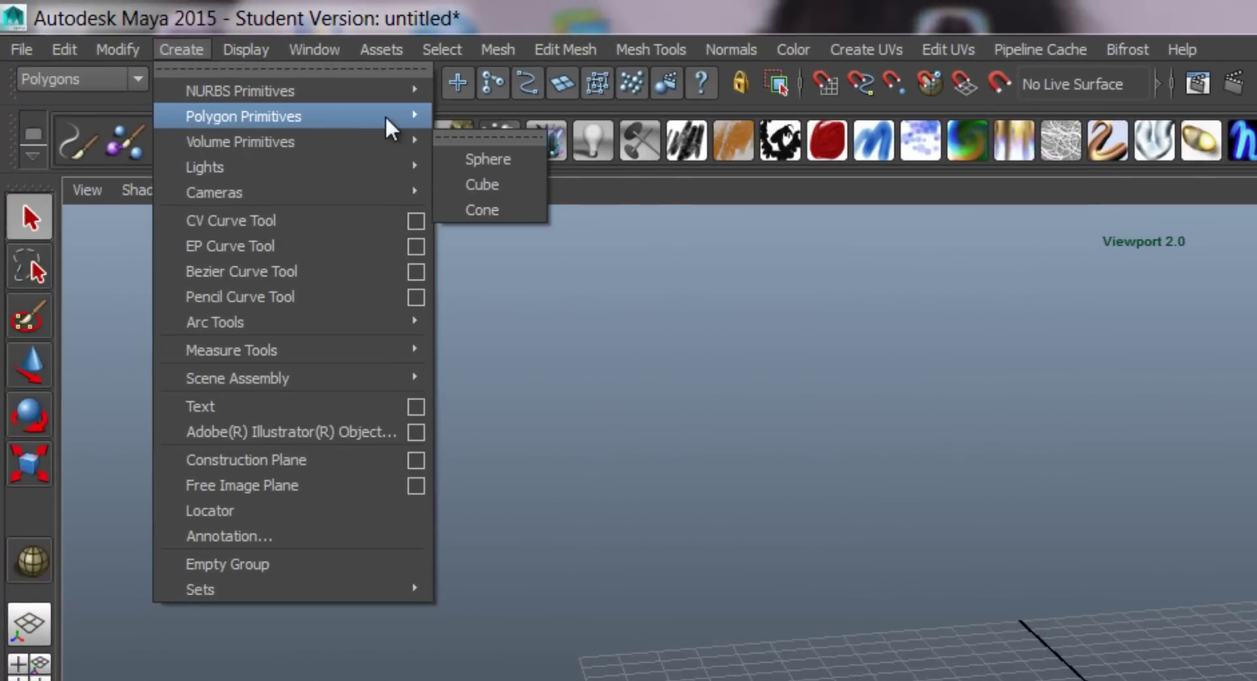
mouse_move(385, 115)
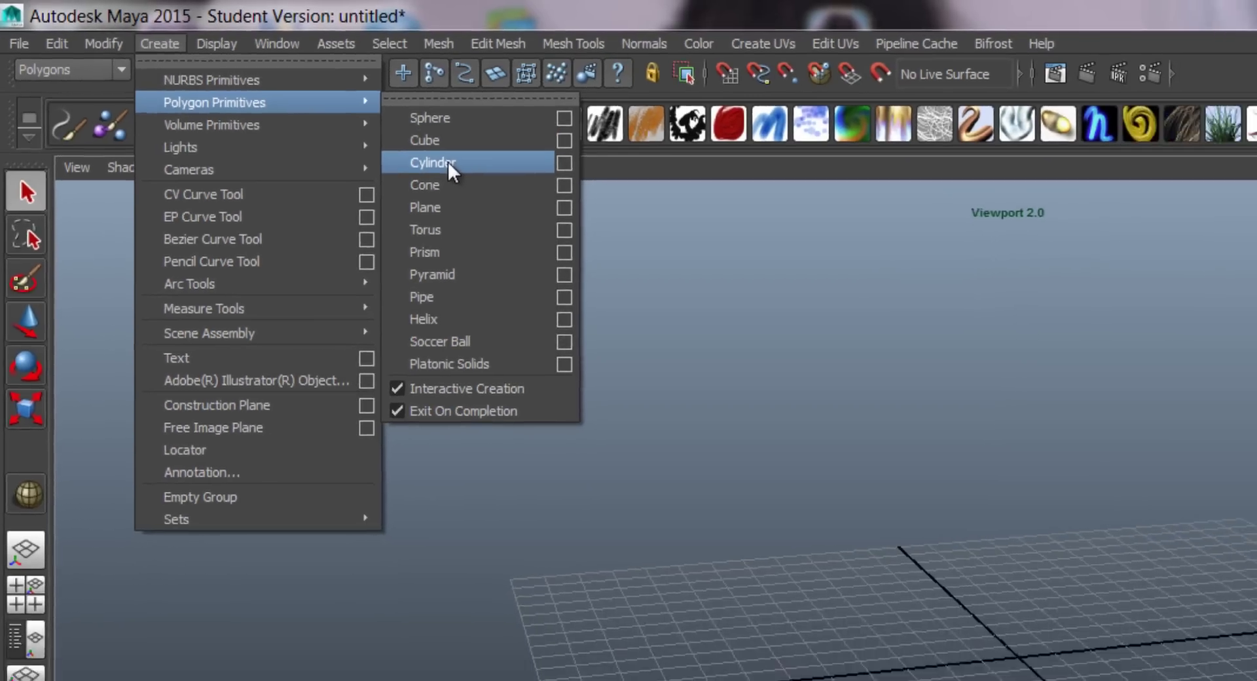
left_click(508, 182)
left_click_drag(547, 347, 655, 329)
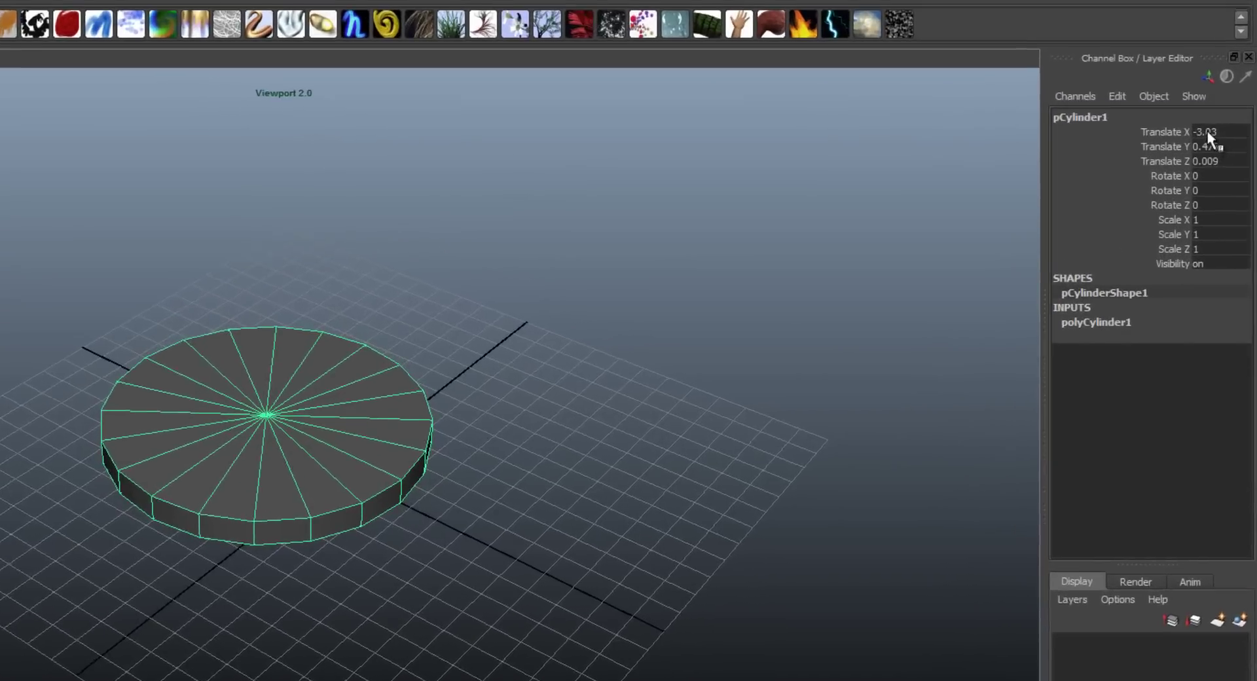
left_click_drag(1206, 132, 1210, 160)
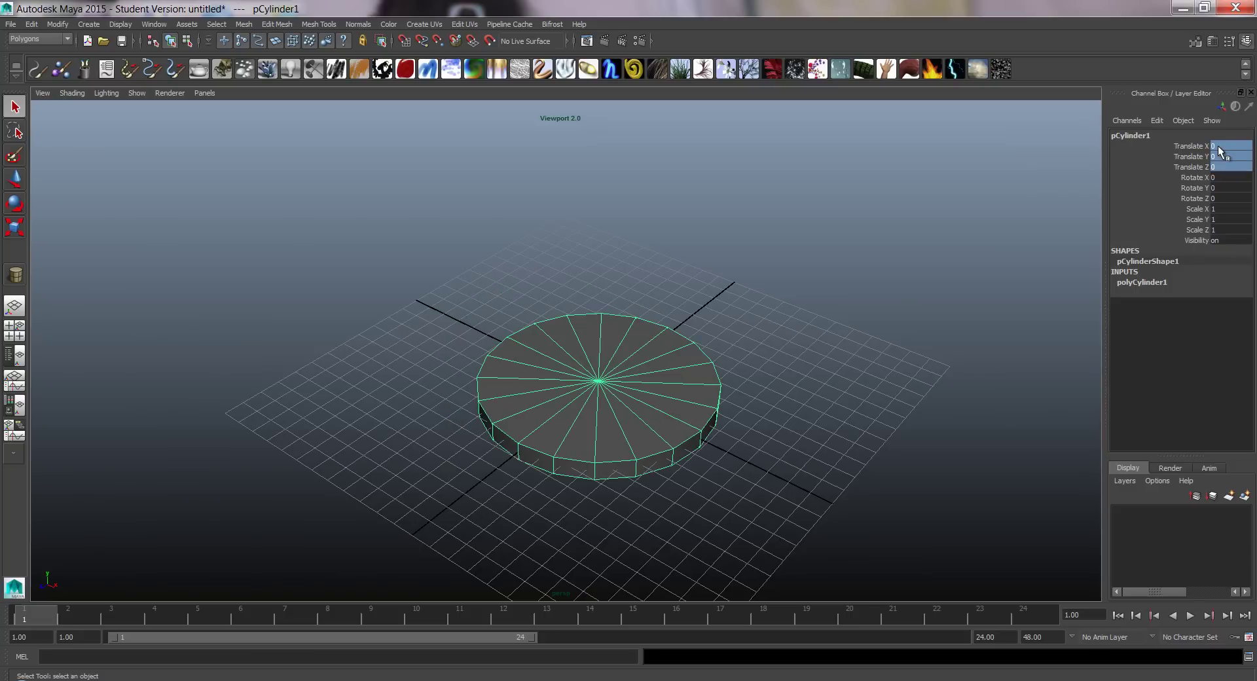
Step: Create a small cylinder post at about 0.265 scale and centre it on the base with Translate X and Z at 0
left_click(89, 24)
mouse_move(143, 58)
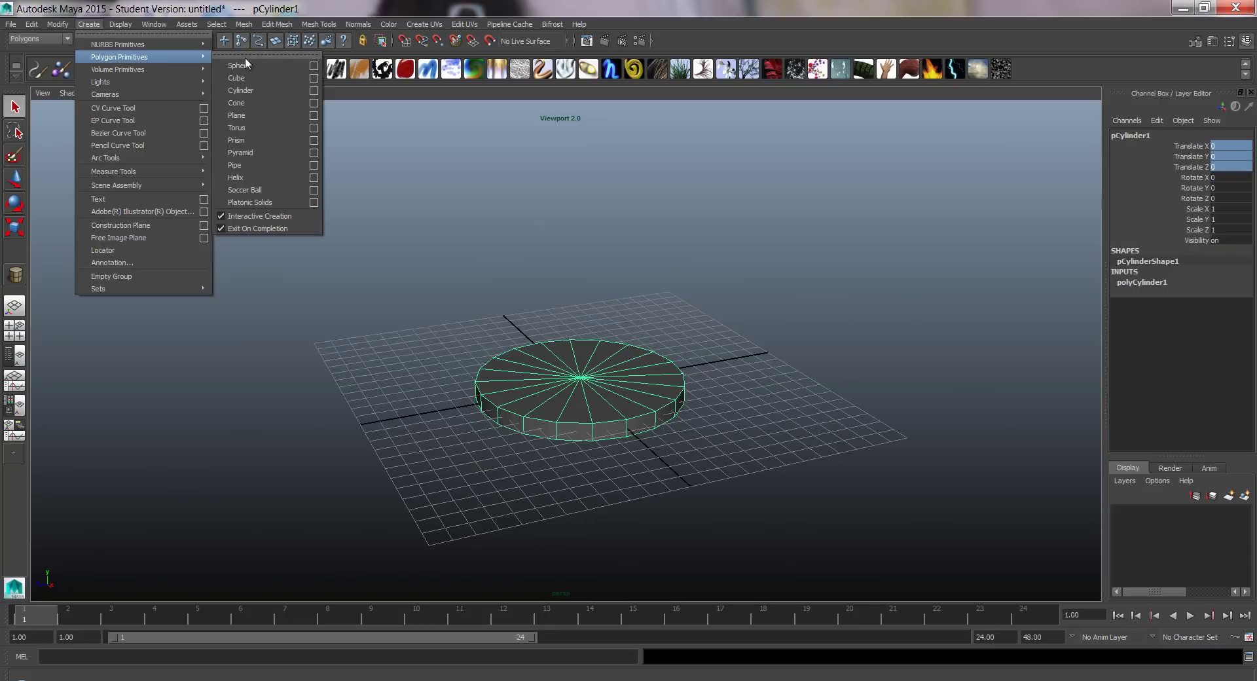
left_click(256, 89)
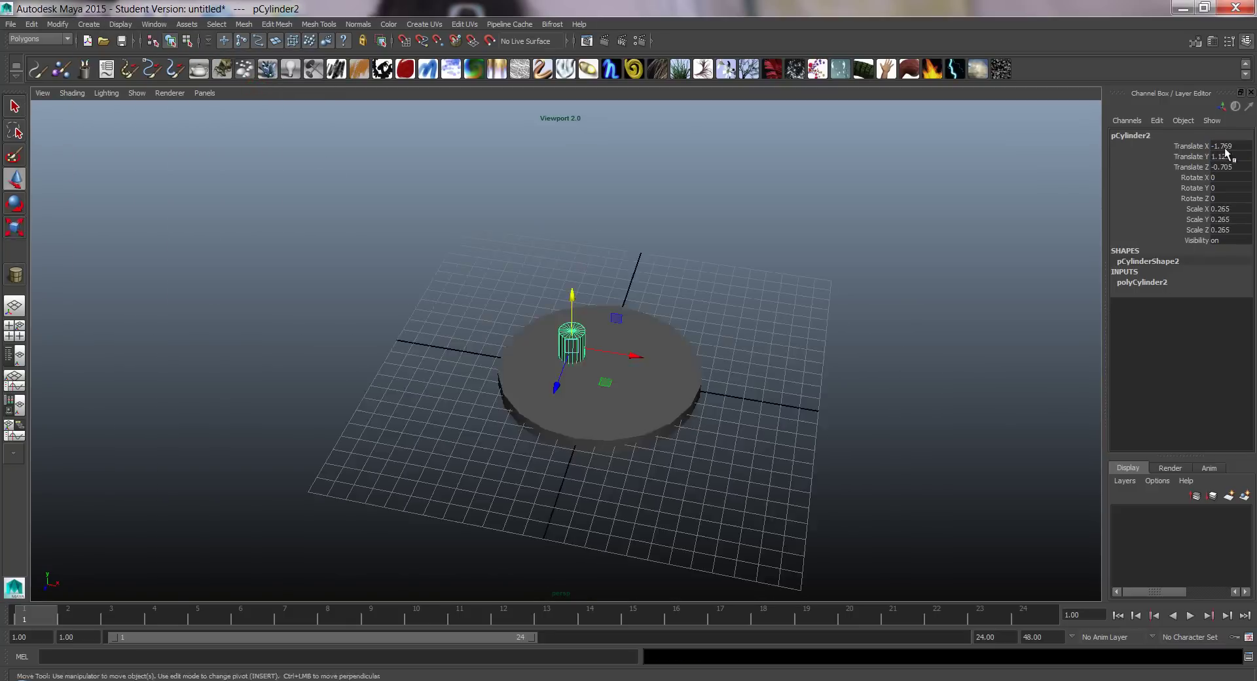
left_click_drag(1221, 146, 1226, 167)
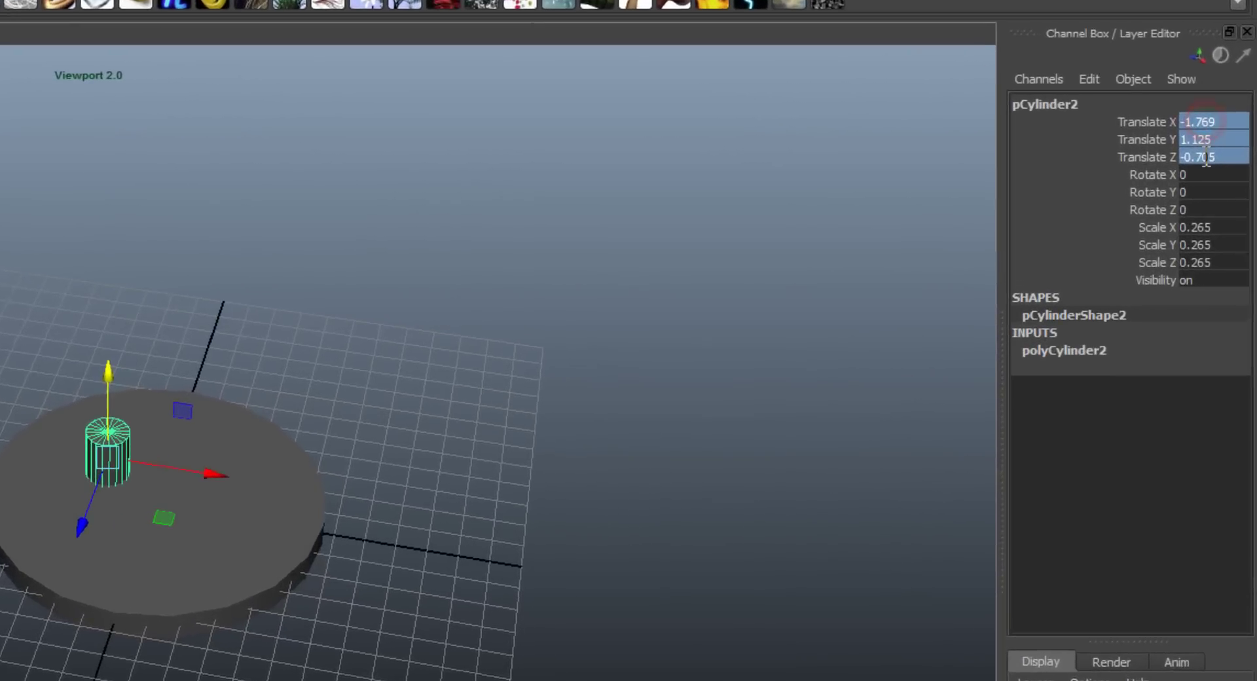
left_click(1206, 157)
type("0")
key("Return")
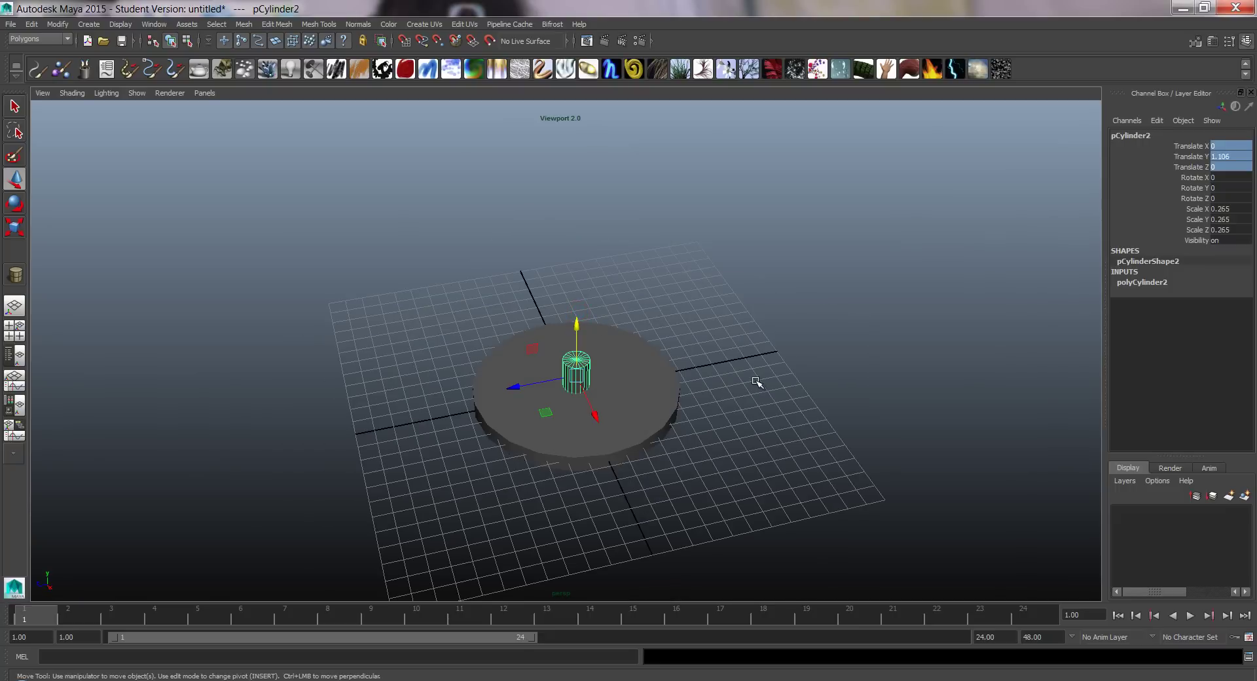
Step: Create a long, thin polygon cube on the grid as the first bar of the lamp's arm
left_click_drag(596, 343, 575, 310, "alt")
left_click(92, 26)
mouse_move(108, 58)
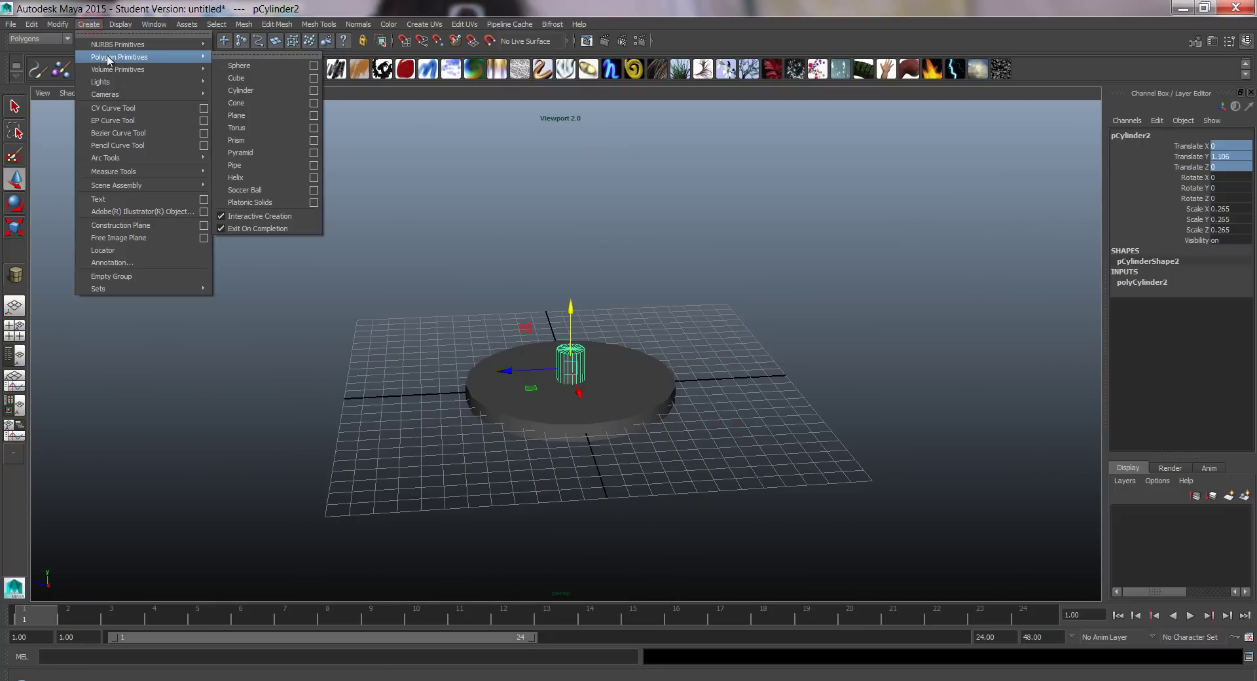
left_click(249, 76)
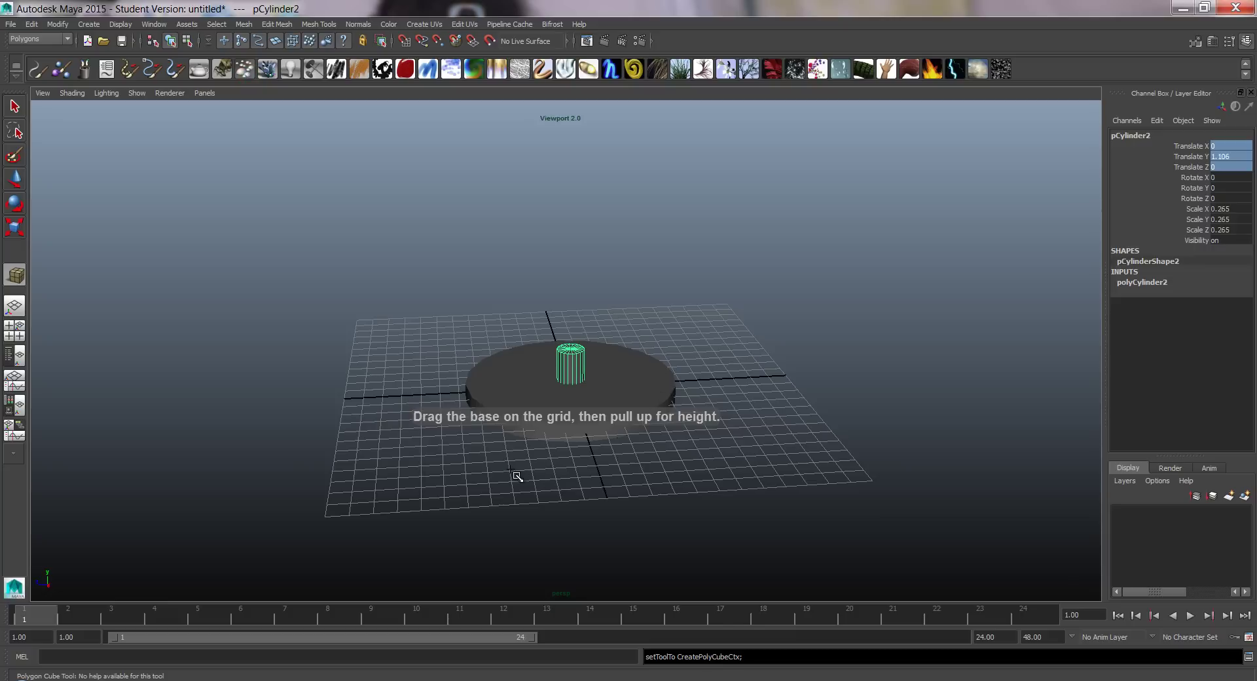
left_click_drag(517, 476, 767, 469)
Step: Tilt the bar about 55 degrees around X and raise it to slope up from the base
left_click_drag(704, 439, 767, 433, "alt")
key("e")
key("w")
left_click_drag(754, 350, 473, 242)
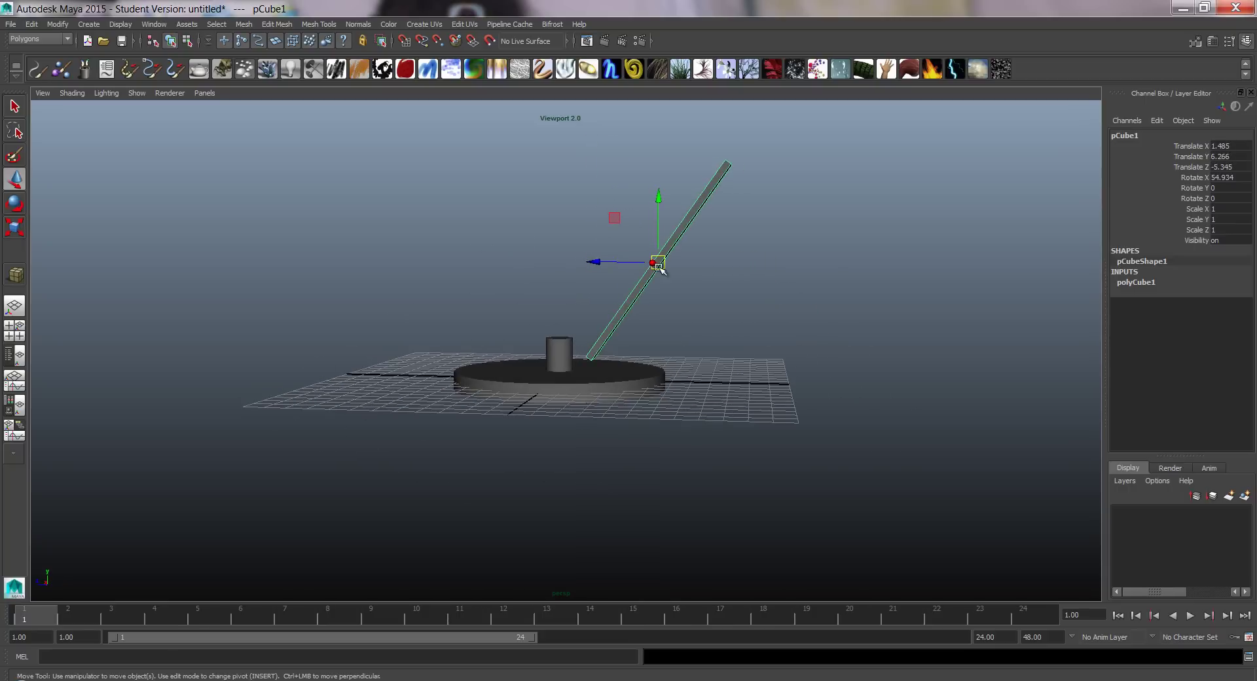
Step: Scale the bar to about 0.92 in X and 1.65 in Y and Z, placing its lower end against the post
left_click_drag(659, 264, 657, 262)
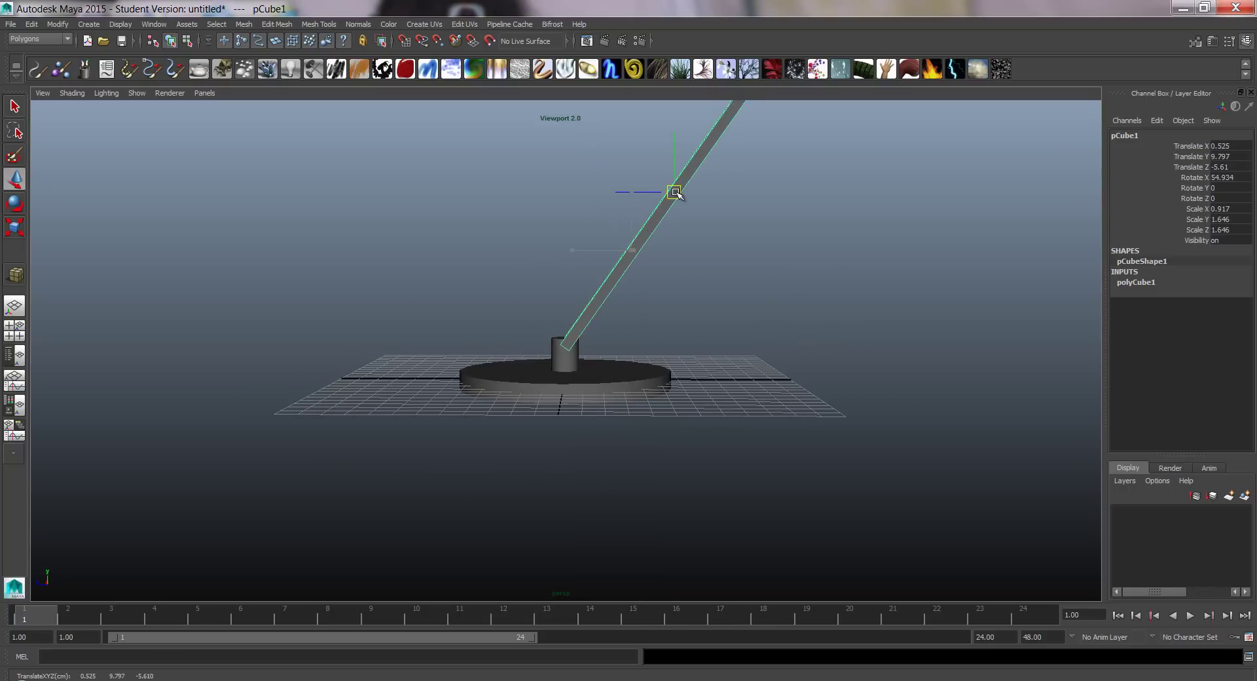
left_click_drag(676, 192, 746, 233)
middle_click_drag(671, 204, 678, 251, "alt")
mouse_move(678, 250)
left_mouse_down("alt")
mouse_move(650, 216)
mouse_move(654, 232)
mouse_move(721, 225)
mouse_move(684, 239)
left_mouse_up("alt")
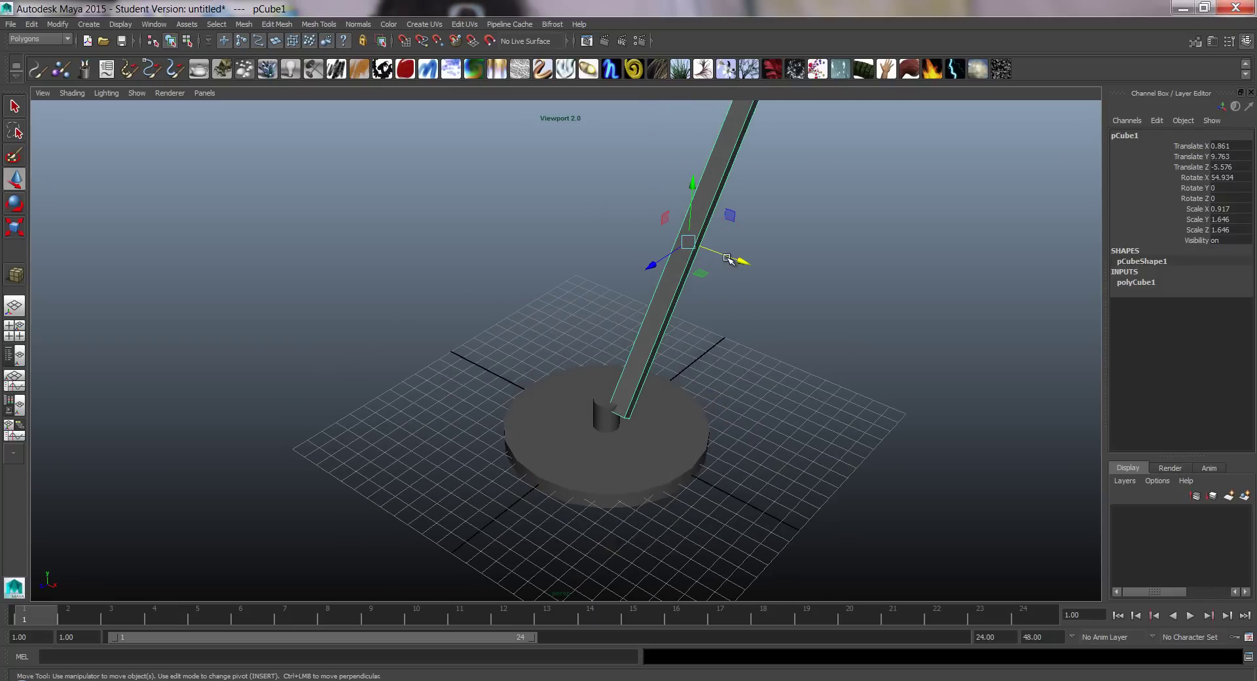
Step: Duplicate the bar and space the two bars on opposite sides of the post, at about X 1.12 and -1.12
key("ctrl+d")
left_click_drag(745, 264, 712, 250)
left_click_drag(816, 244, 643, 239, "alt")
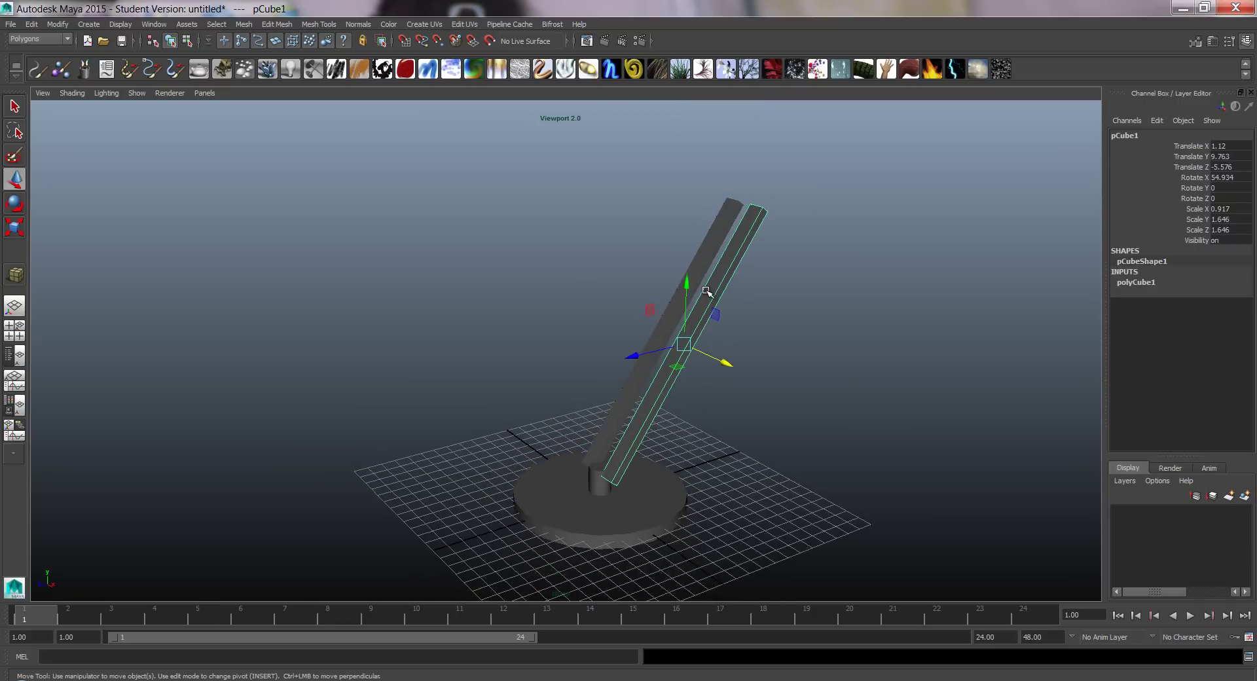
Step: Duplicate one bar as the upper arm, rotate it to about -47.4 degrees around X and raise it to about Y 21.9
left_click_drag(787, 284, 663, 349, "alt")
key("ctrl+d")
key("e")
key("w")
left_click_drag(647, 308, 678, 103)
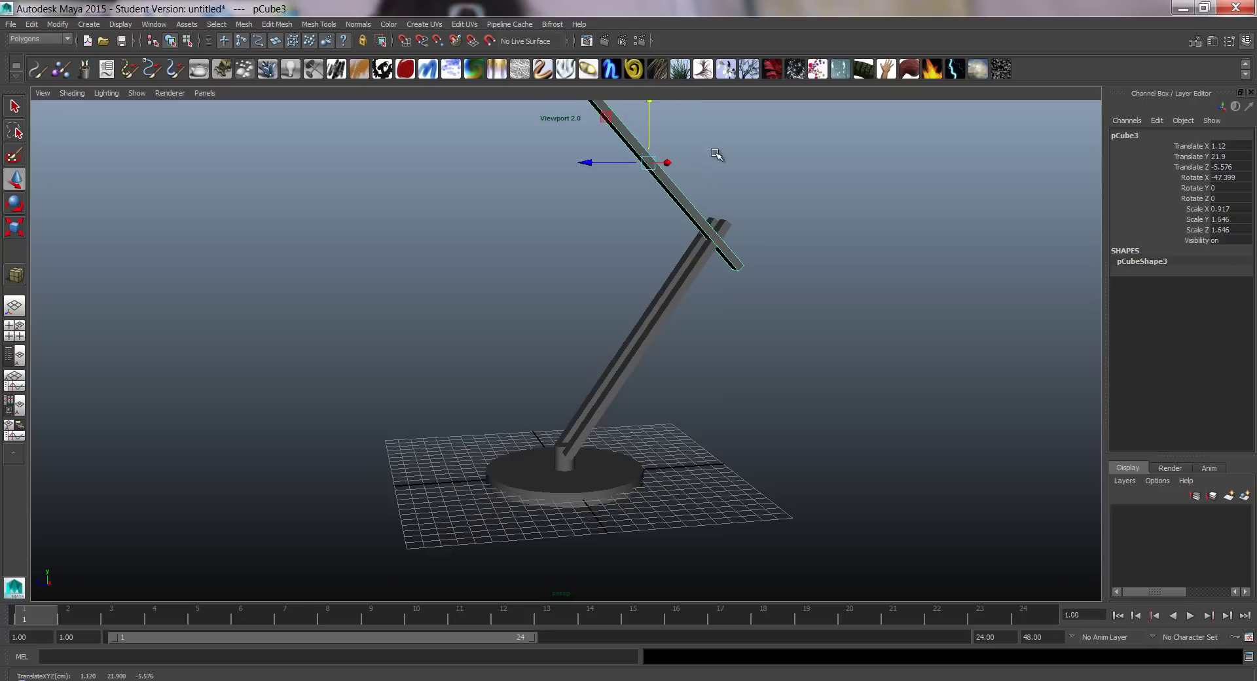
Step: Shift the upper arm sideways to about X 0 so it sits between the two lower bars
left_click_drag(713, 159, 572, 206, "alt")
left_click_drag(424, 233, 443, 234)
left_click_drag(443, 235, 567, 213, "alt")
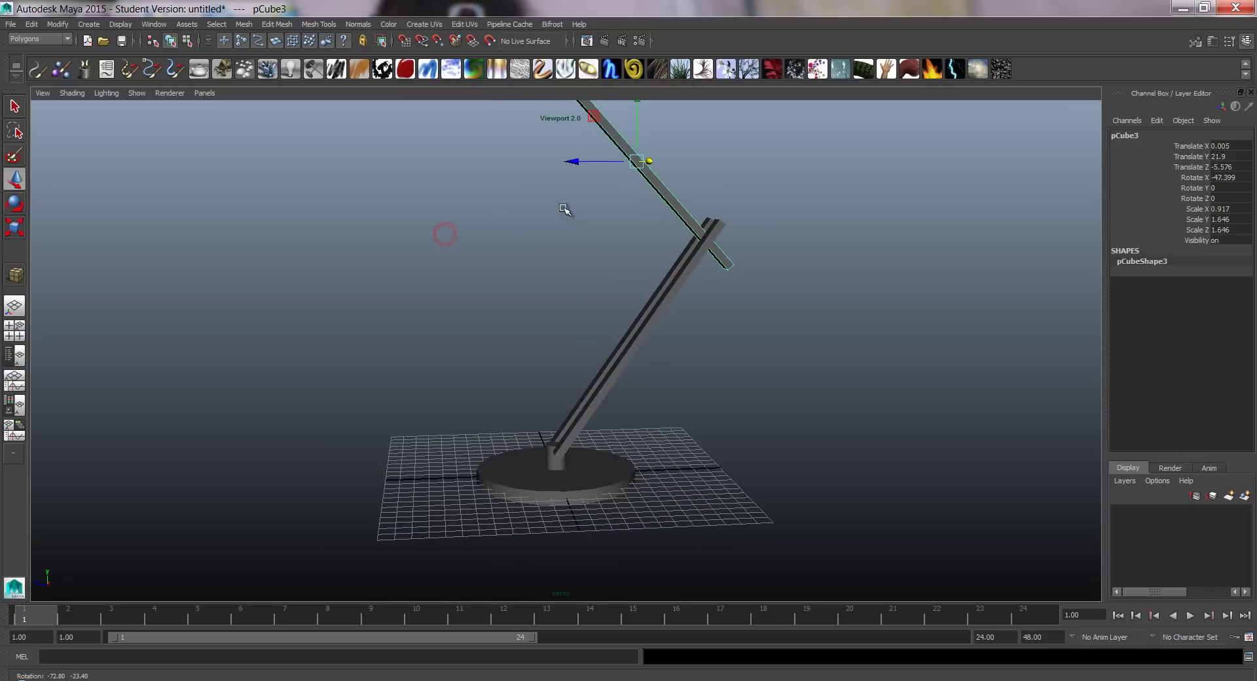
middle_click_drag(568, 216, 617, 306, "alt")
left_click_drag(617, 307, 657, 309, "alt")
middle_click_drag(657, 309, 643, 282, "alt")
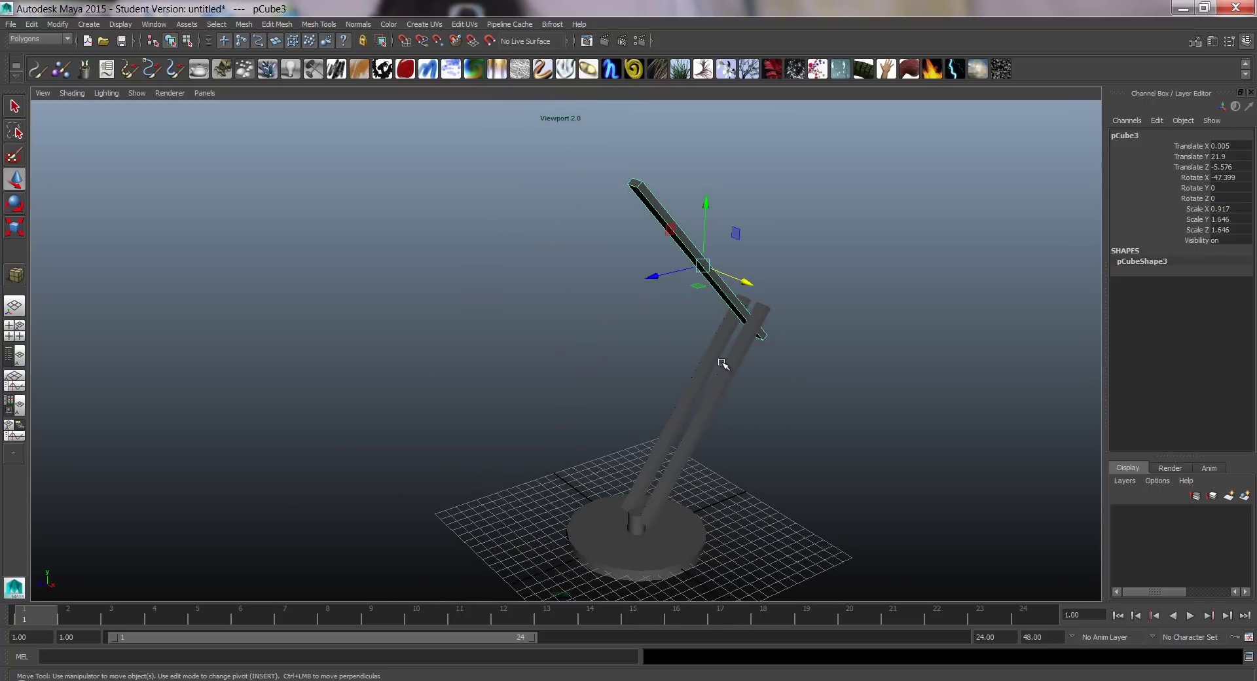
Step: Select both lower arm bars and merge them into a single mesh with Combine
left_click(722, 363)
left_click(711, 356)
left_click(721, 332)
left_click(738, 351)
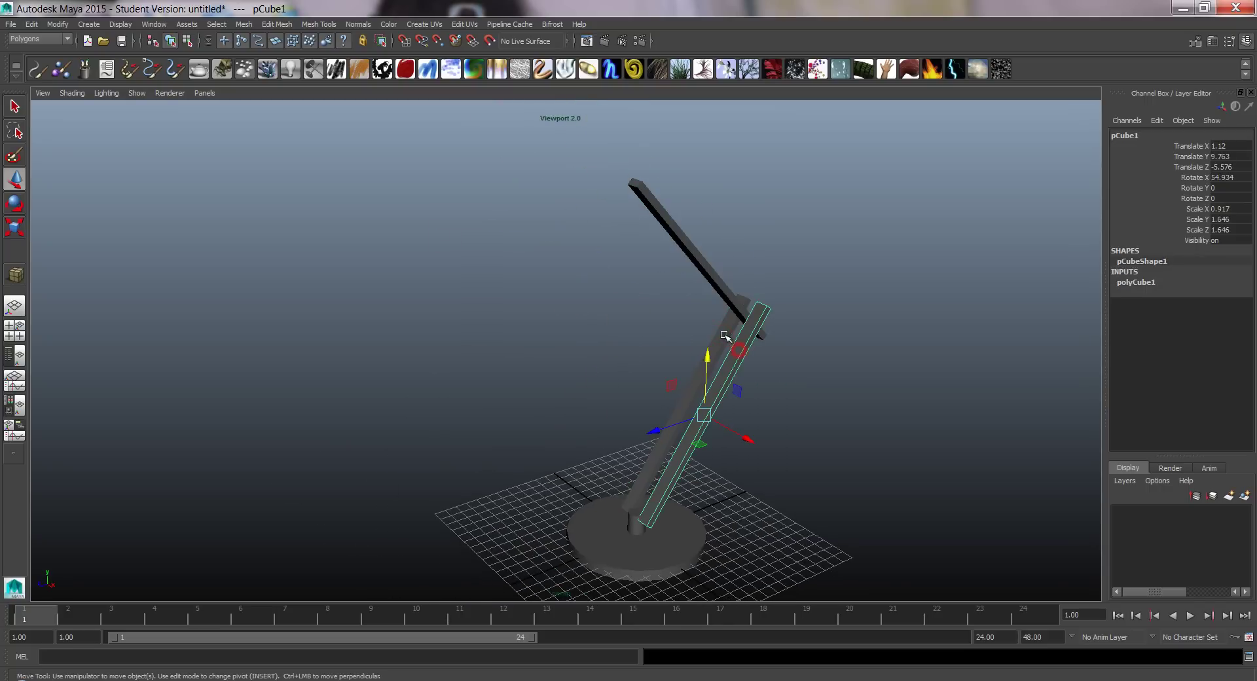
left_click(725, 335, "shift")
middle_click_drag(764, 346, 661, 278, "alt")
right_click_drag(662, 278, 778, 305, "alt")
scroll(777, 305, "up", 3)
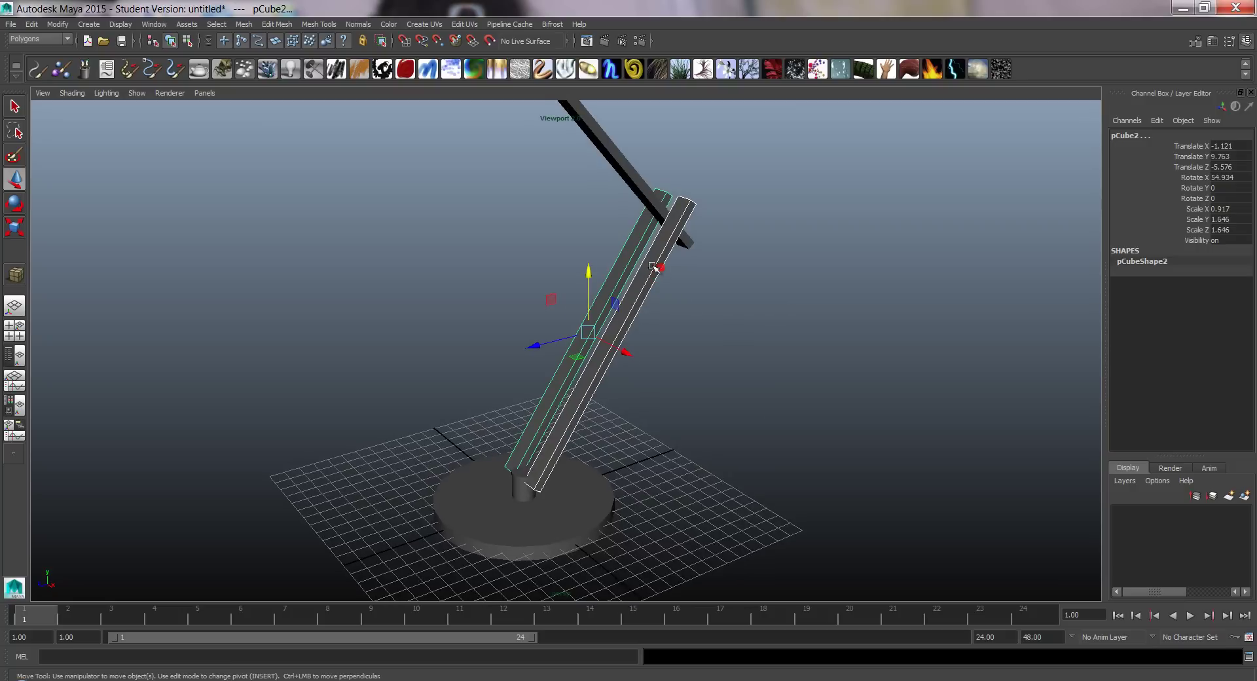
left_click(653, 266, "shift")
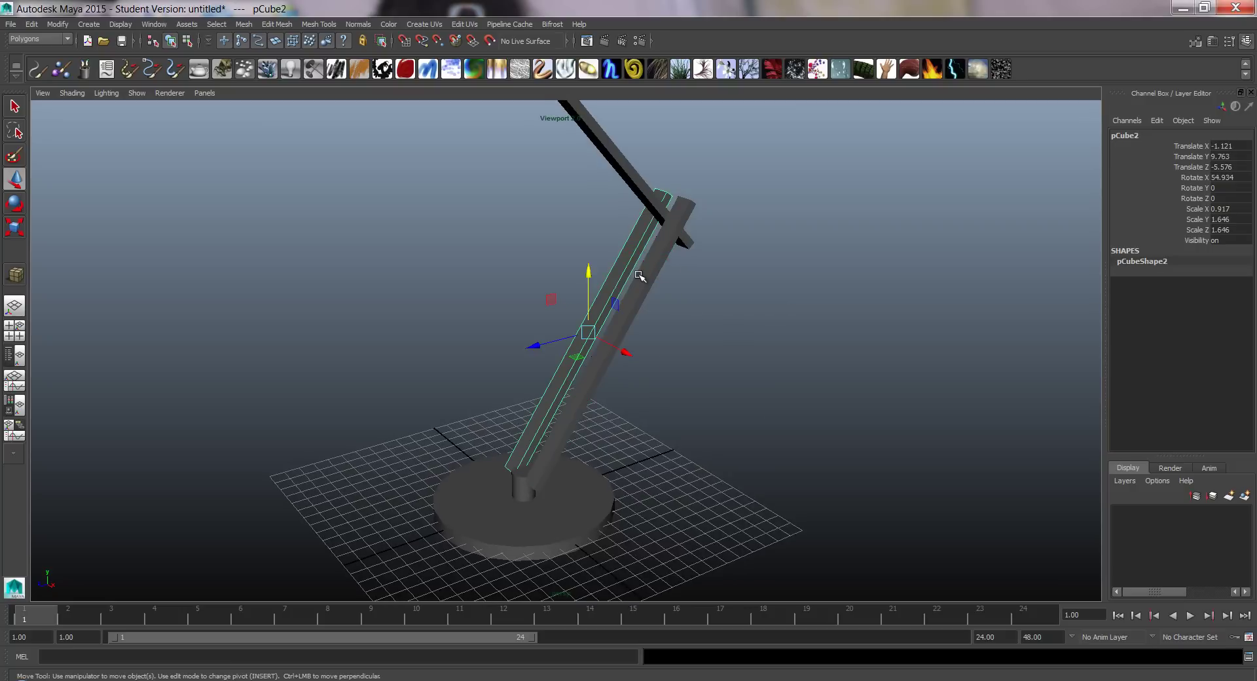
left_click(647, 275, "shift")
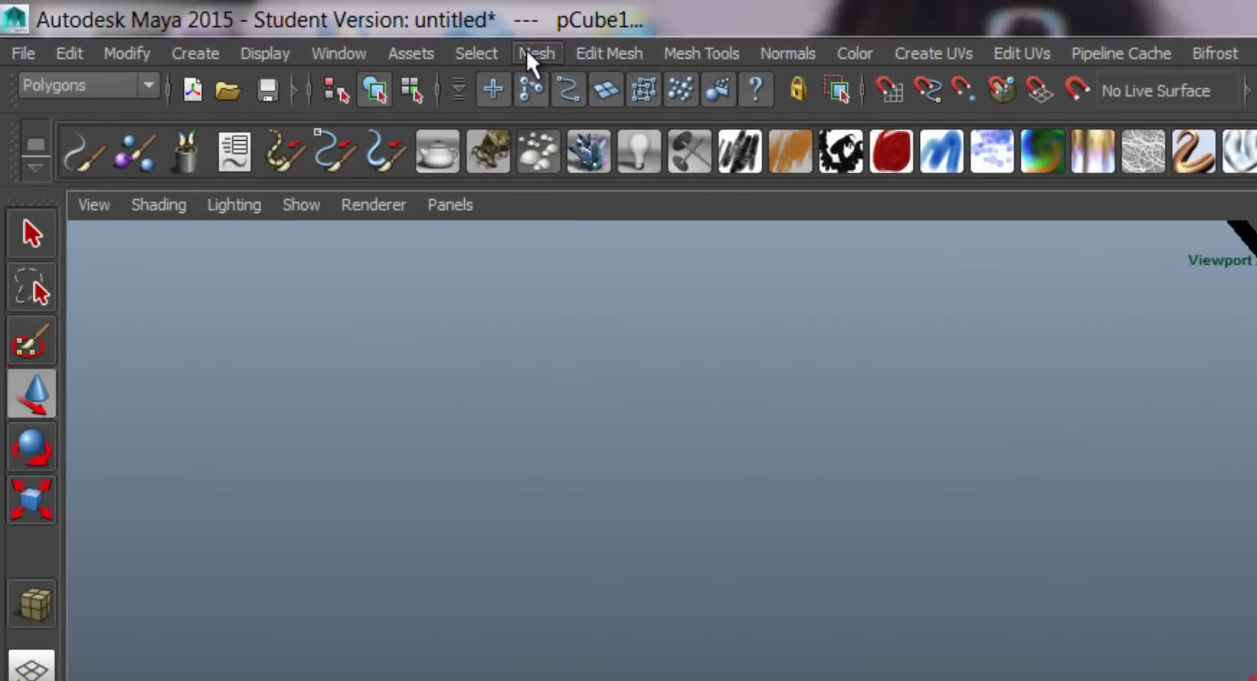
left_click(527, 54)
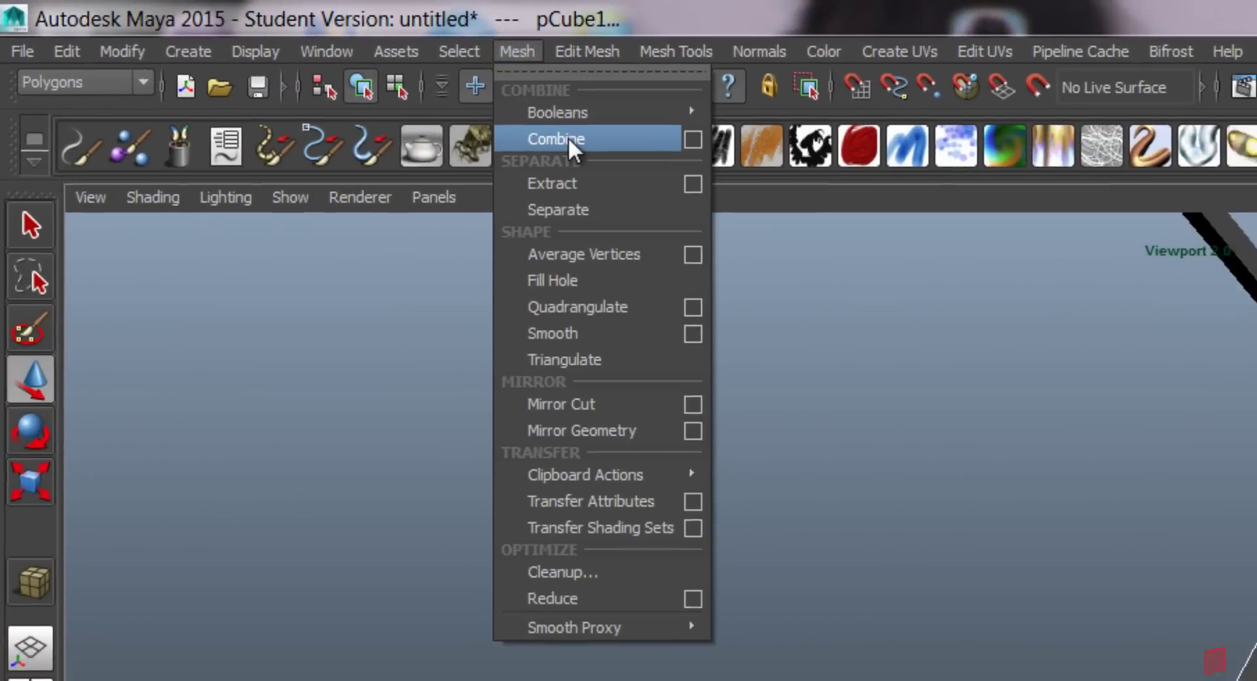
left_click(579, 142)
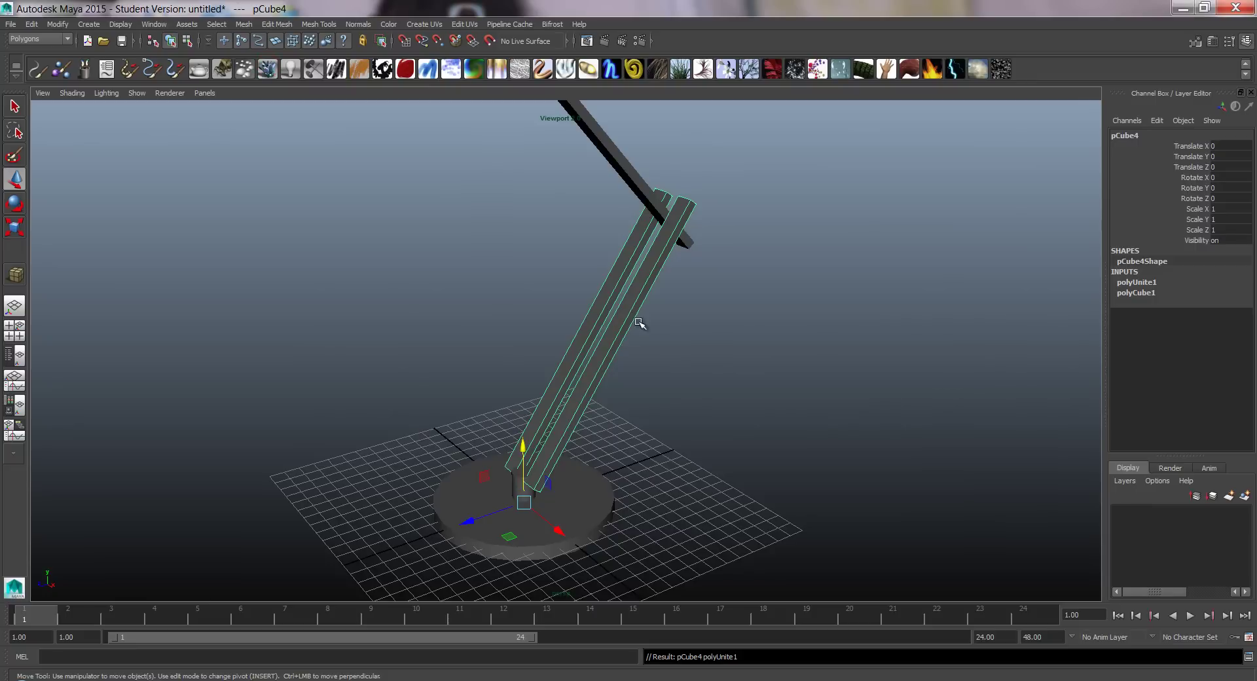
Step: Try rotating the combined lower arm as one piece around the centre of the base
left_click_drag(639, 324, 631, 317, "alt")
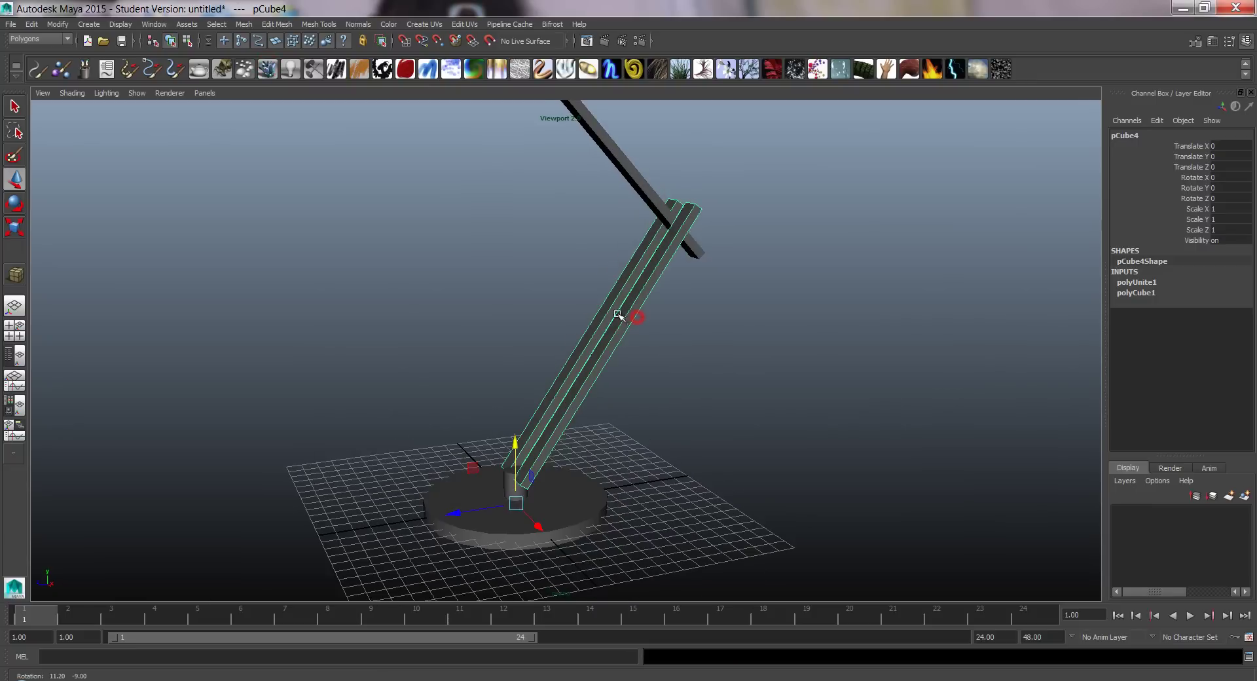
key("e")
mouse_move(613, 313)
middle_mouse_down()
mouse_move(587, 311)
mouse_move(609, 314)
middle_mouse_up()
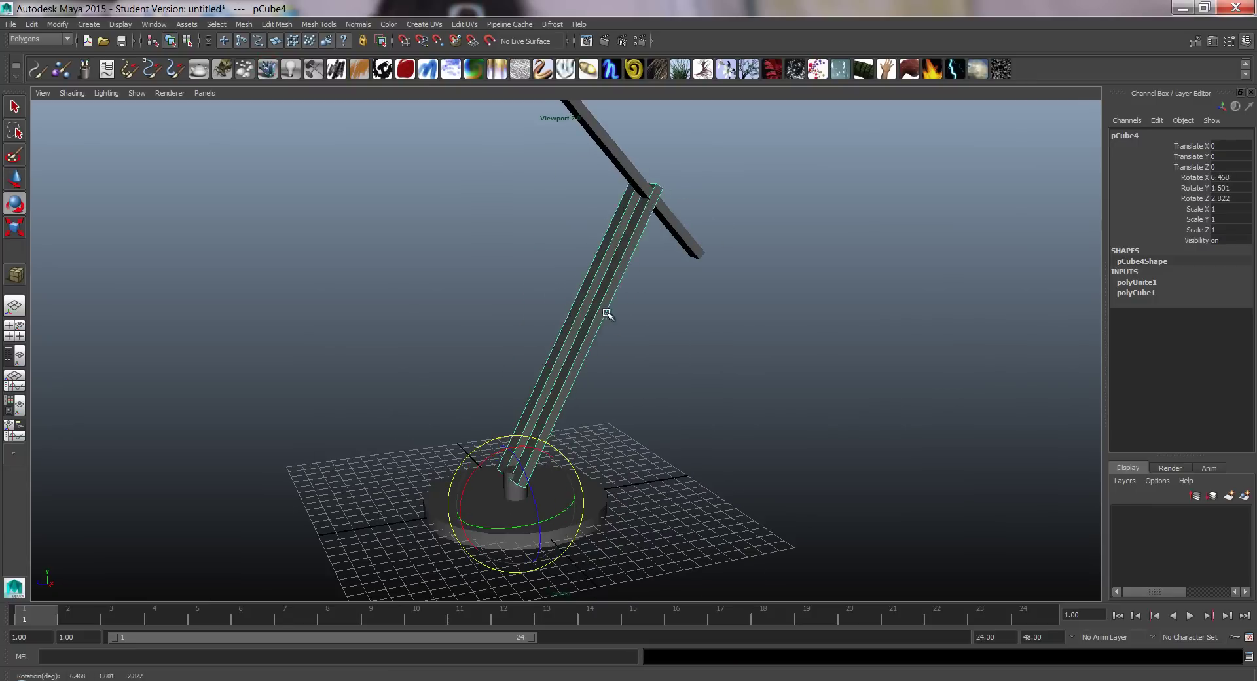
key("ctrl+z")
Step: Create a thin-walled polygon pipe on the grid beside the base as the start of the lampshade
middle_click_drag(691, 286, 758, 337, "alt")
right_click_drag(757, 337, 622, 301, "alt")
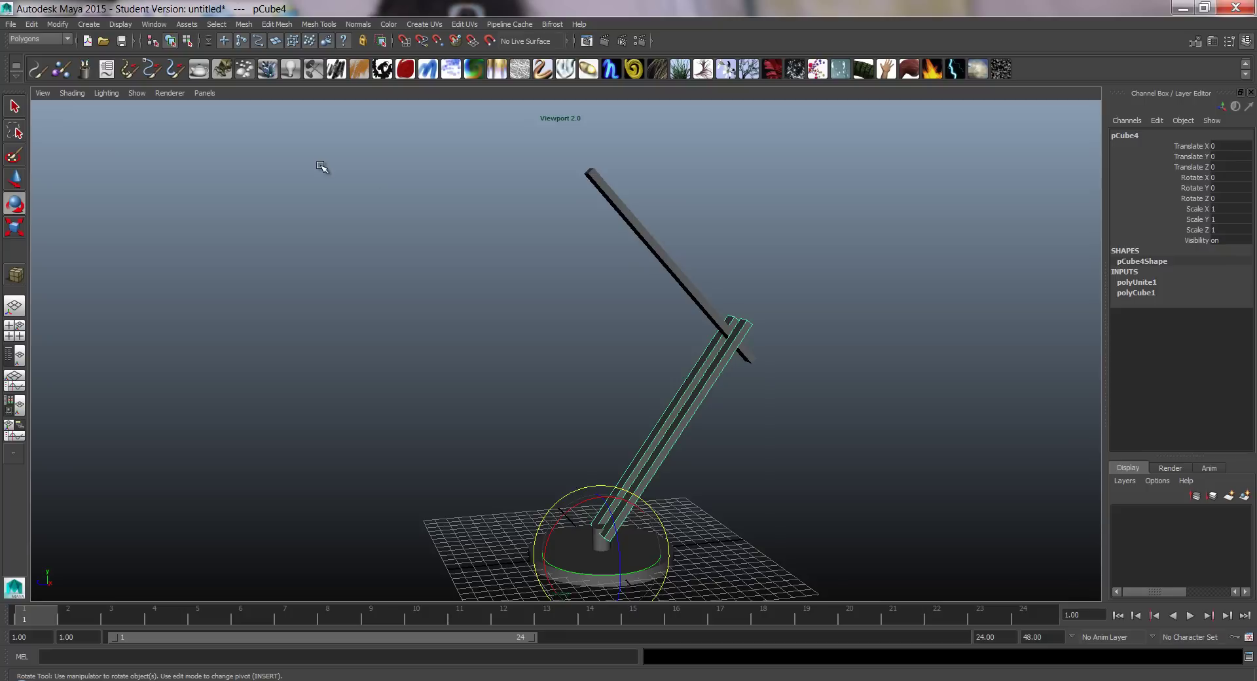
left_click(90, 25)
mouse_move(131, 57)
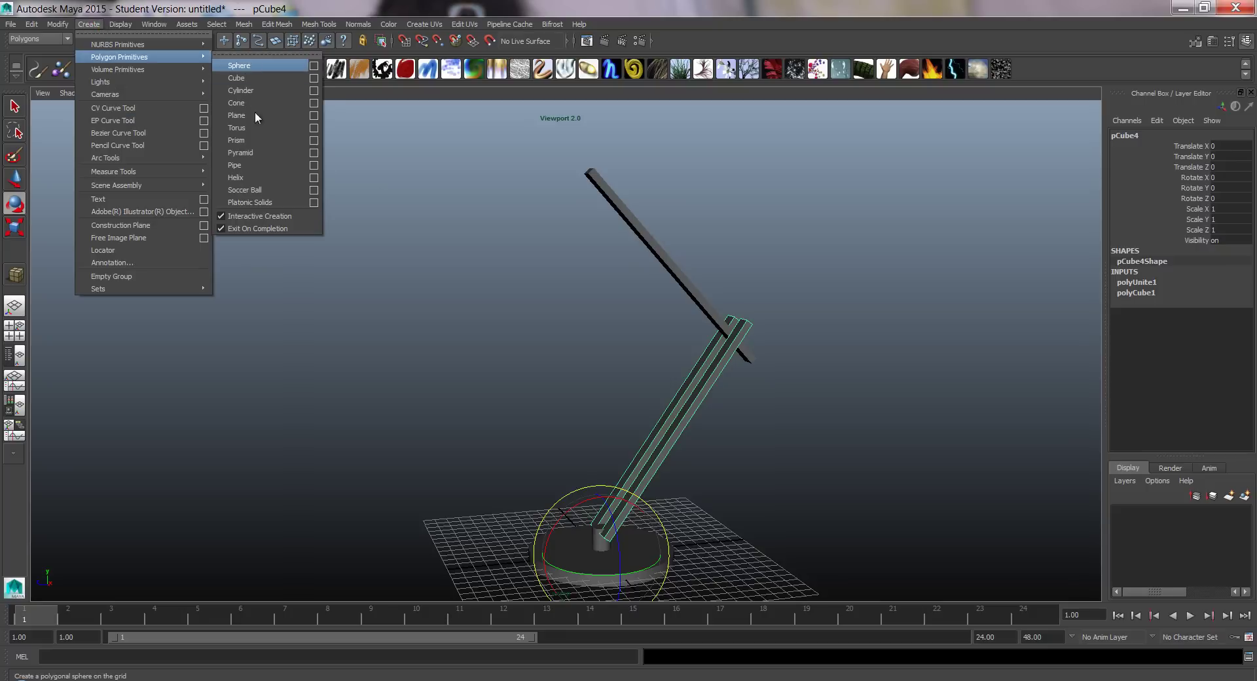
left_click(255, 165)
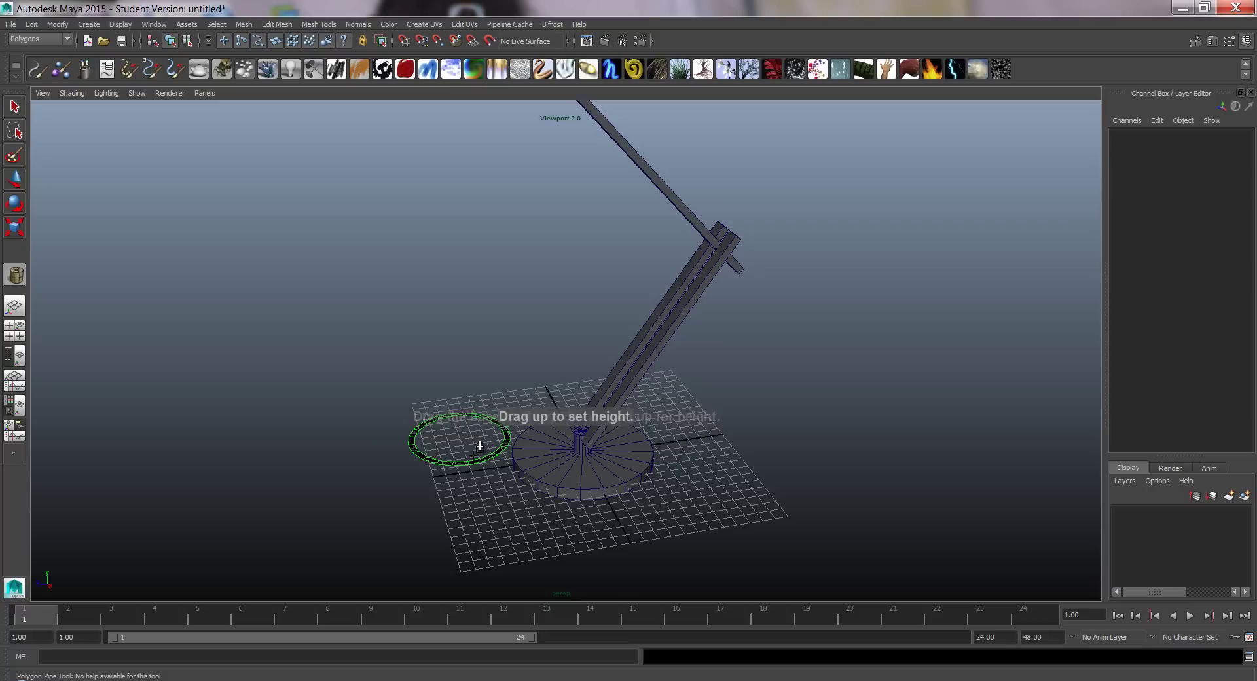
mouse_move(474, 451)
left_mouse_down()
mouse_move(478, 354)
mouse_move(536, 338)
mouse_move(463, 345)
left_mouse_up()
Step: Raise the pipe to about Y 27.2, next to the upper end of the upper arm
left_click_drag(478, 301, 533, 171, "alt")
key("w")
middle_click_drag(555, 243, 543, 299, "alt")
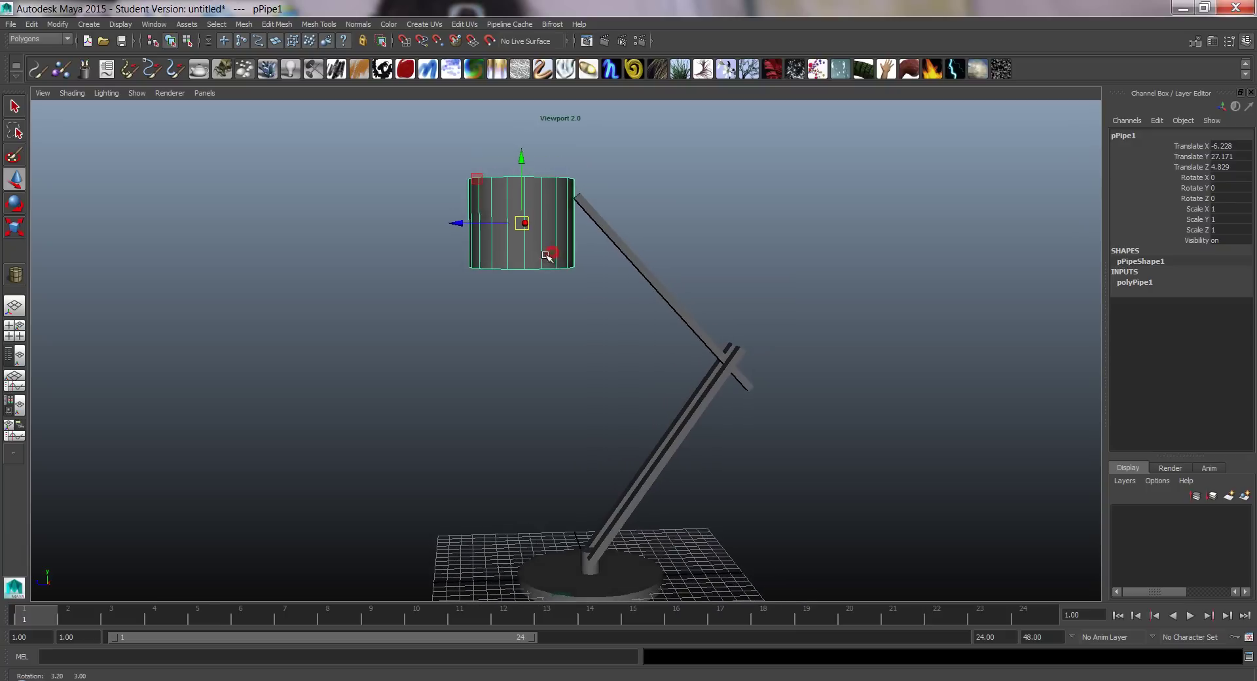
Step: Move the pipe to X -0.206, Y 27.709, Z 5.773 beside the upper arm's end and set its Subdivisions Height to 4
left_click_drag(524, 226, 622, 252)
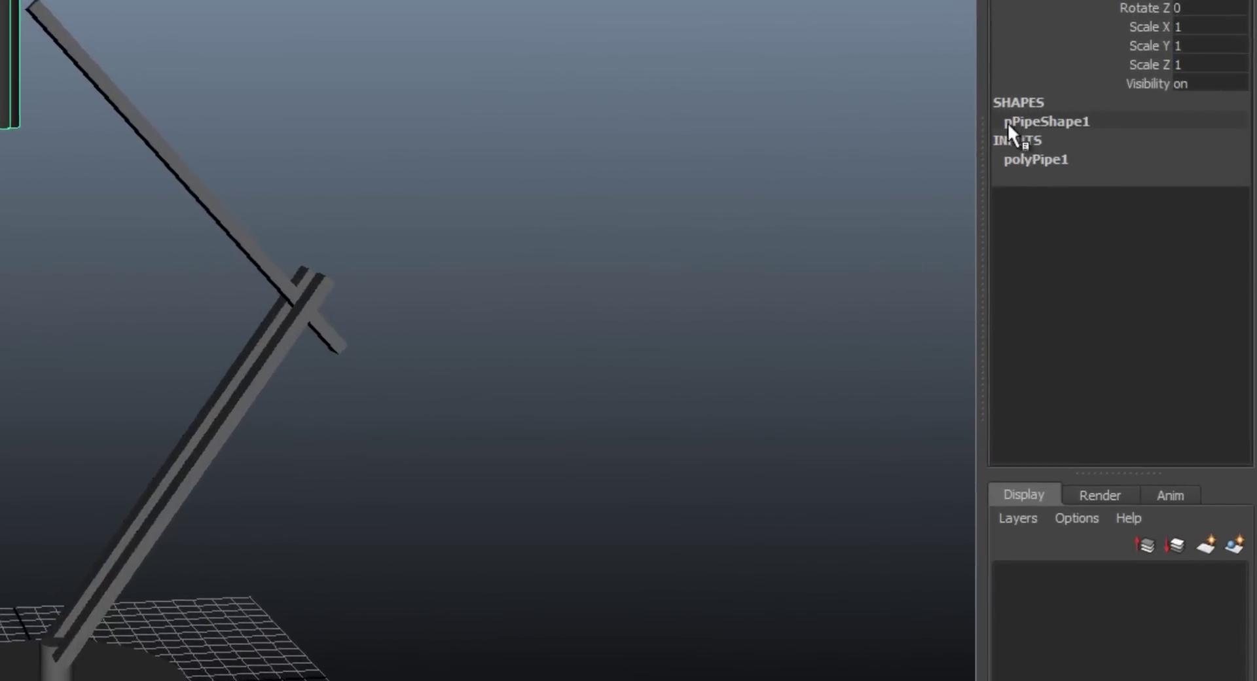
left_click(1133, 282)
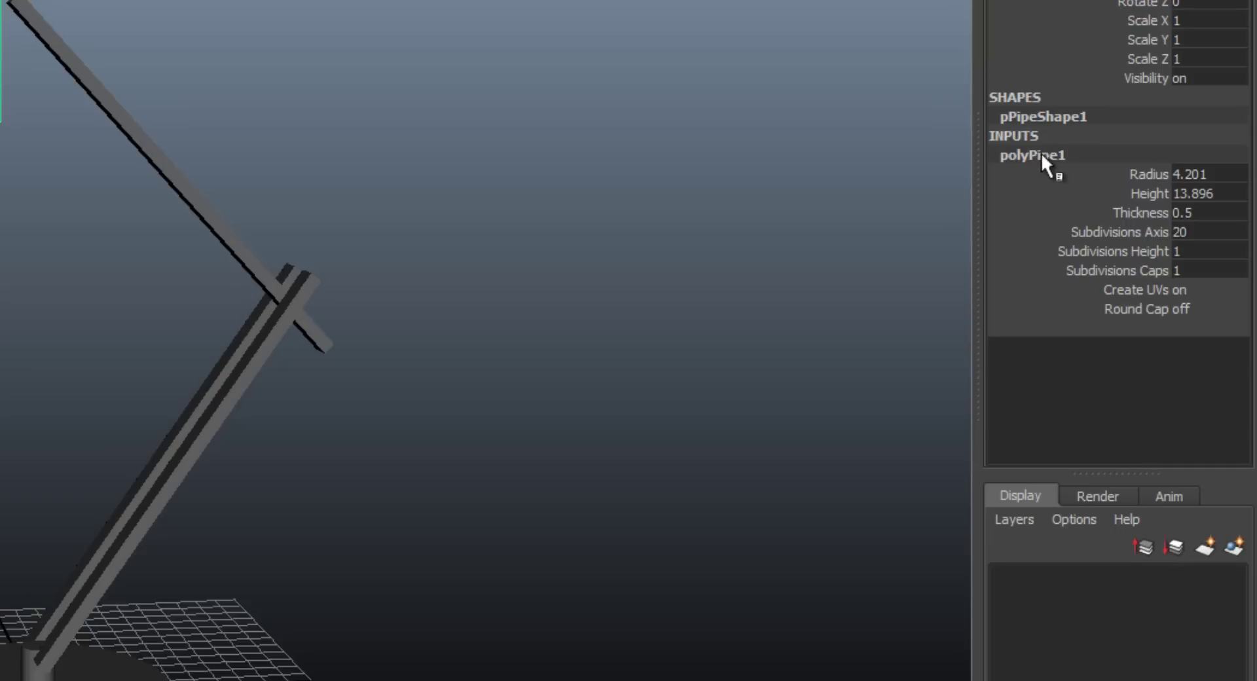
left_click(1141, 251)
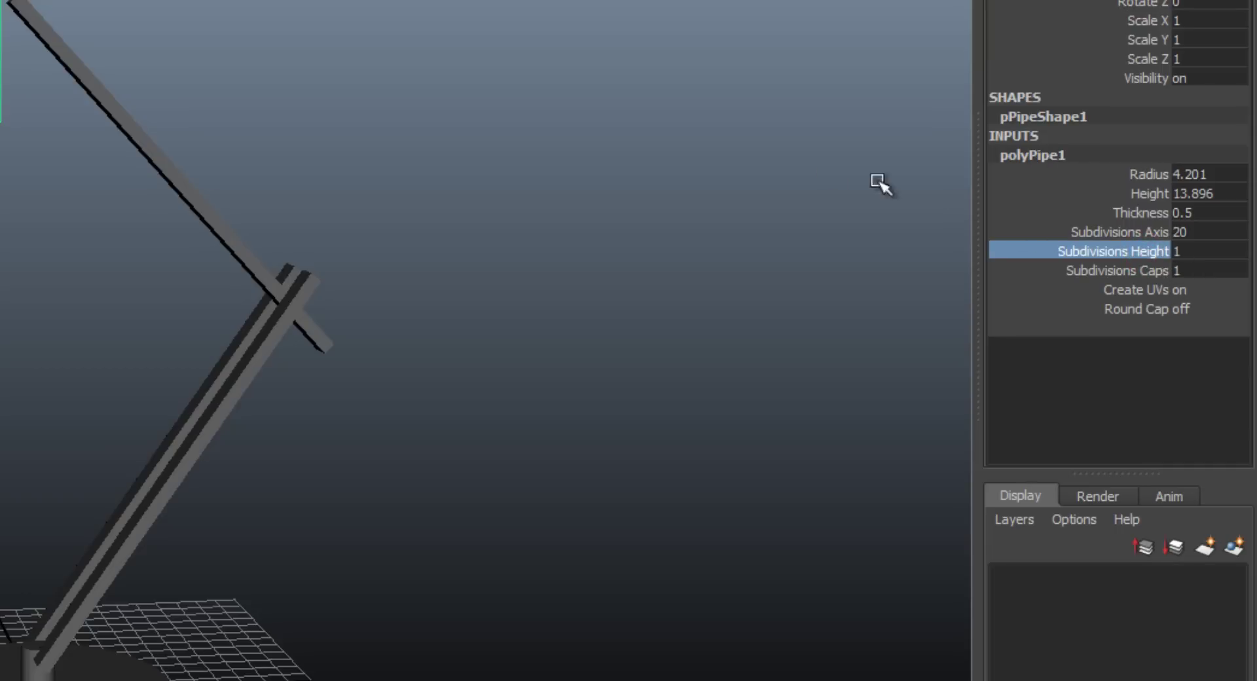
middle_click_drag(723, 154, 746, 151)
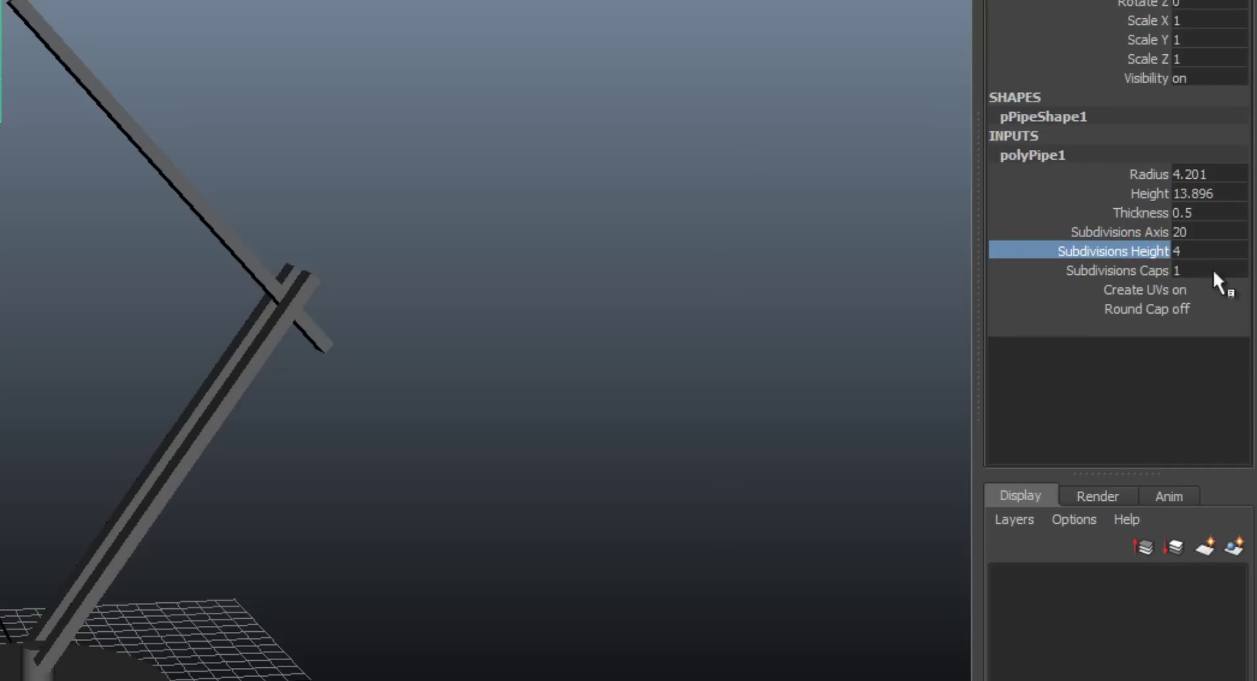
Step: Reset the pipe's Subdivisions Height to 1
left_click(1183, 250)
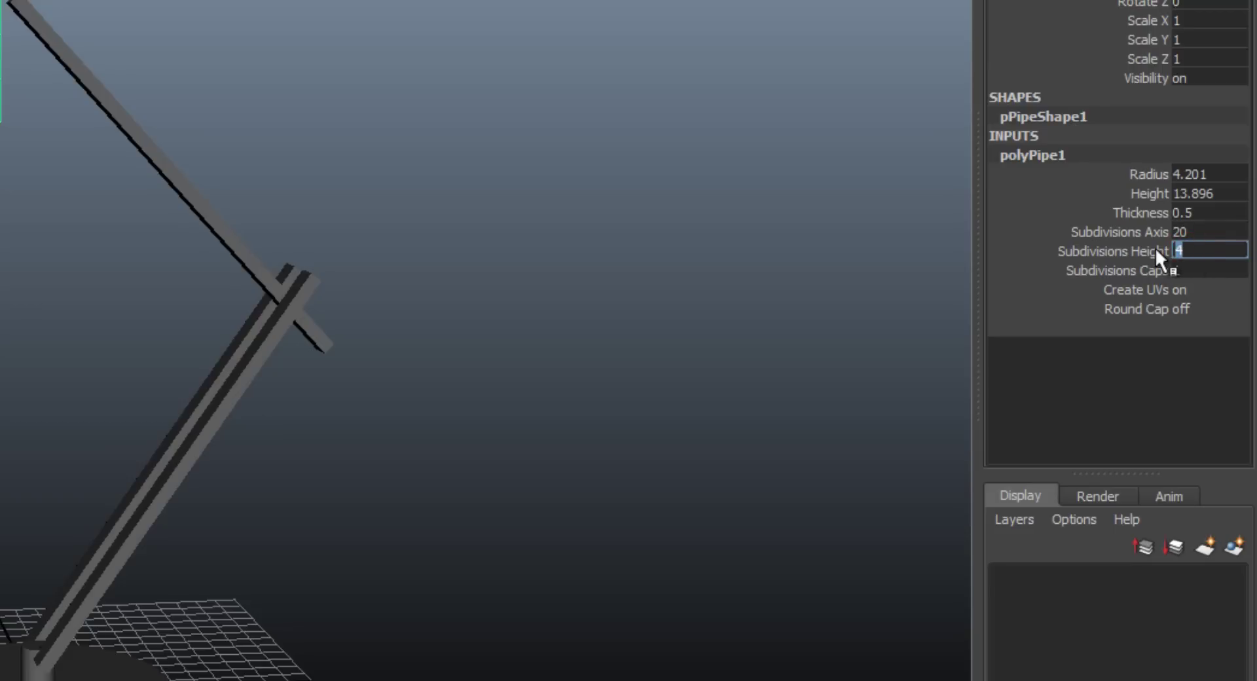
left_click(1156, 250)
left_click(1188, 252)
type("1")
left_click(1188, 264)
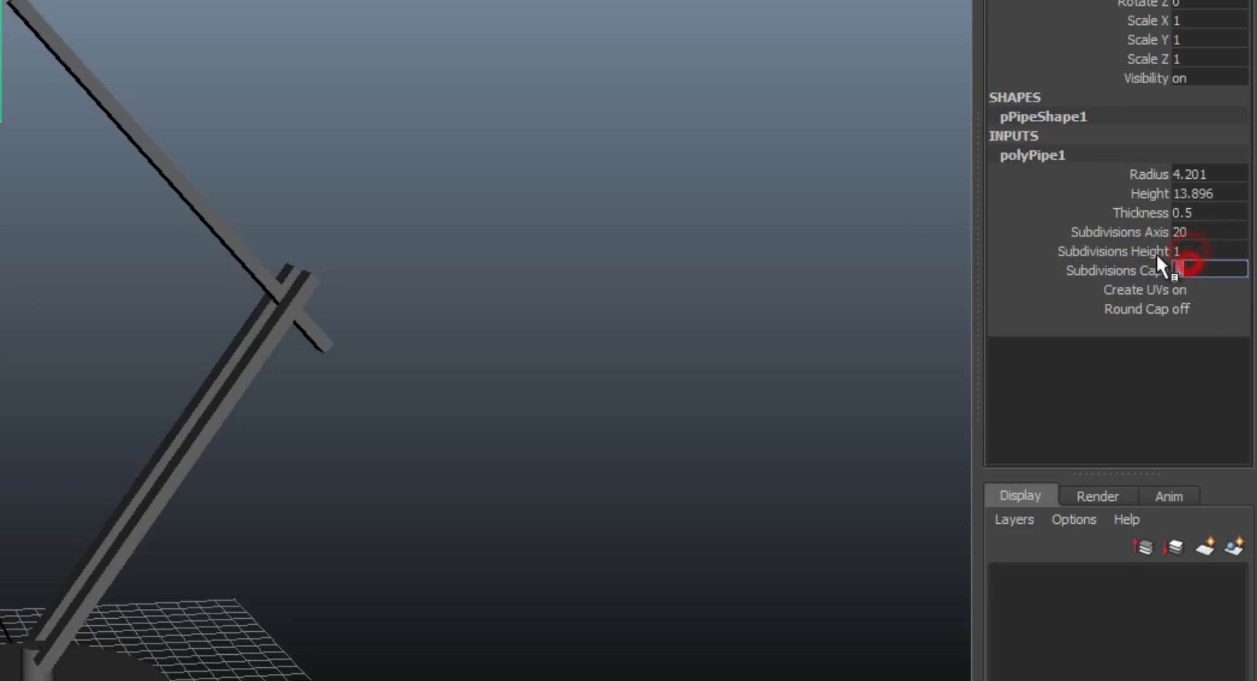
Step: Set the pipe's Subdivisions Height to 4
left_click(1147, 253)
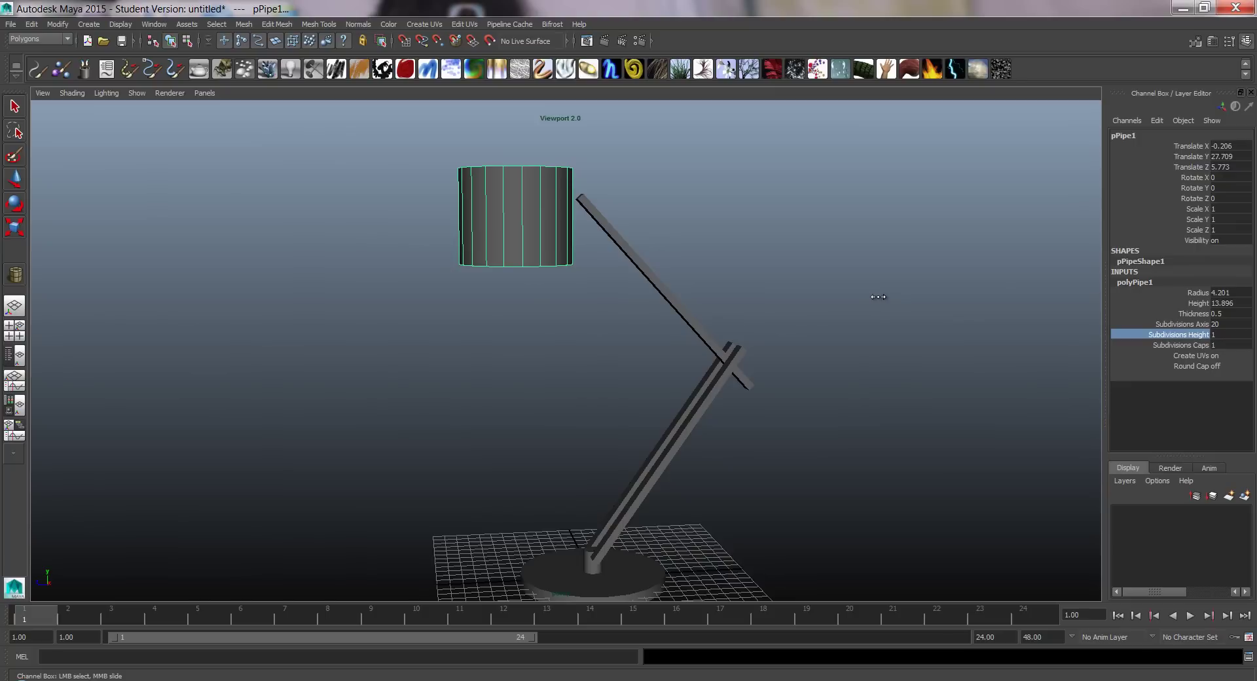
middle_click_drag(562, 187, 574, 177)
middle_click_drag(884, 295, 896, 289)
left_click_drag(624, 267, 614, 267, "alt")
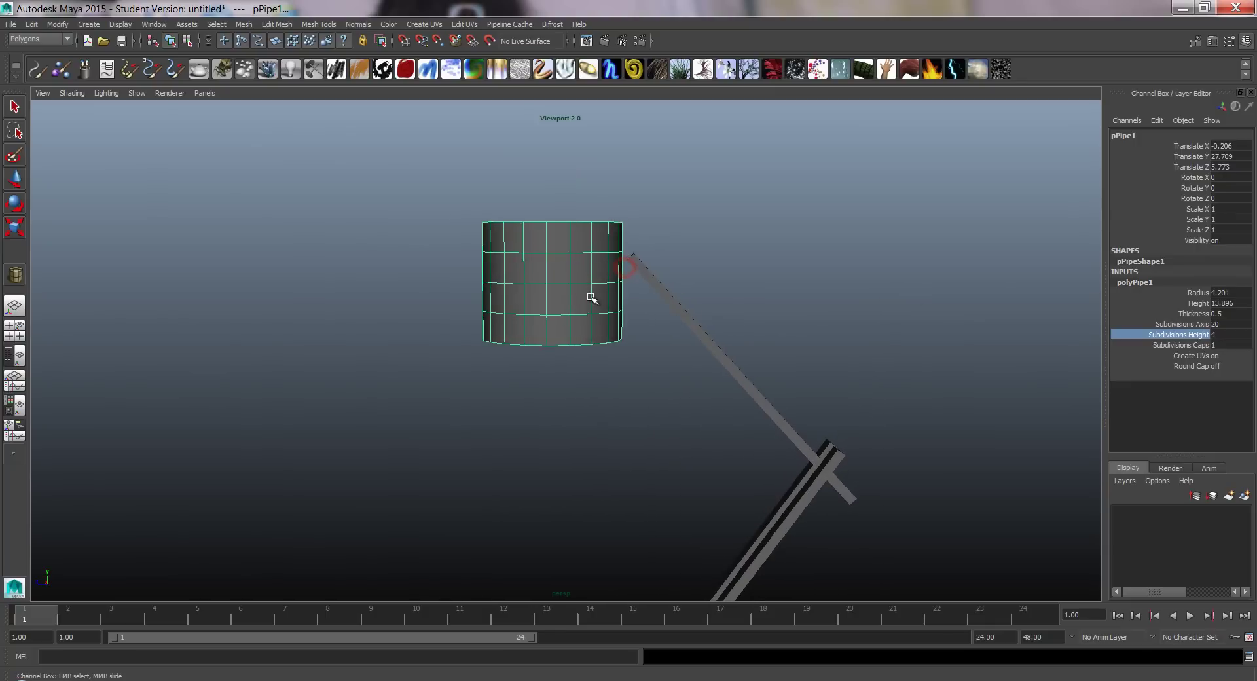
Step: Switch to the four-view layout and put the pipe into vertex editing in the side view
key("space")
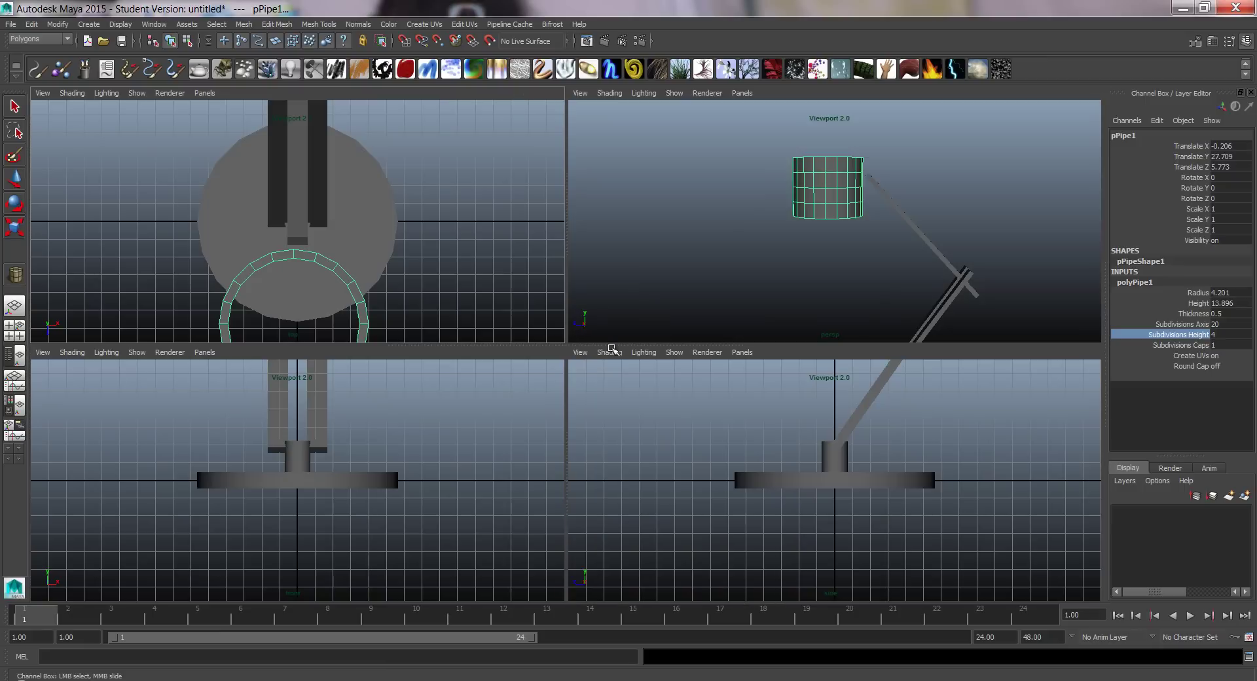
middle_click_drag(853, 471, 890, 575, "alt")
mouse_move(829, 493)
middle_mouse_down("alt")
mouse_move(850, 572)
mouse_move(847, 632)
middle_mouse_up("alt")
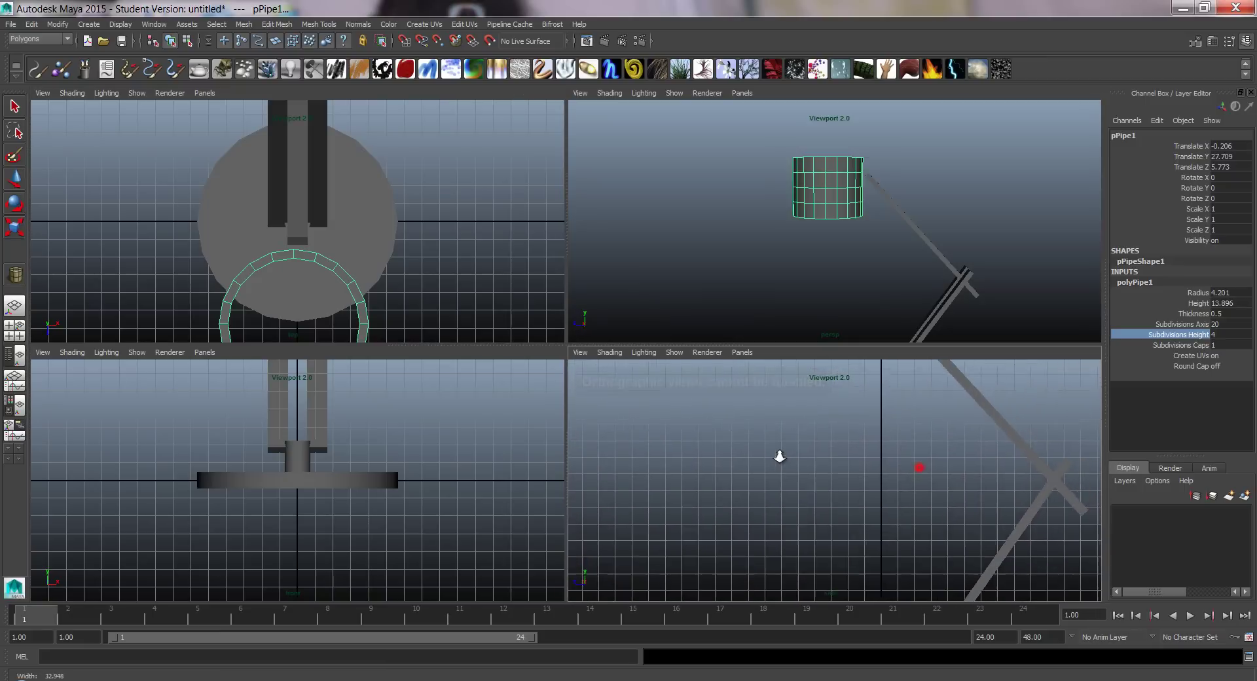
left_click(781, 454, "alt")
scroll(785, 445, "down", 3)
middle_click_drag(794, 430, 812, 494, "alt")
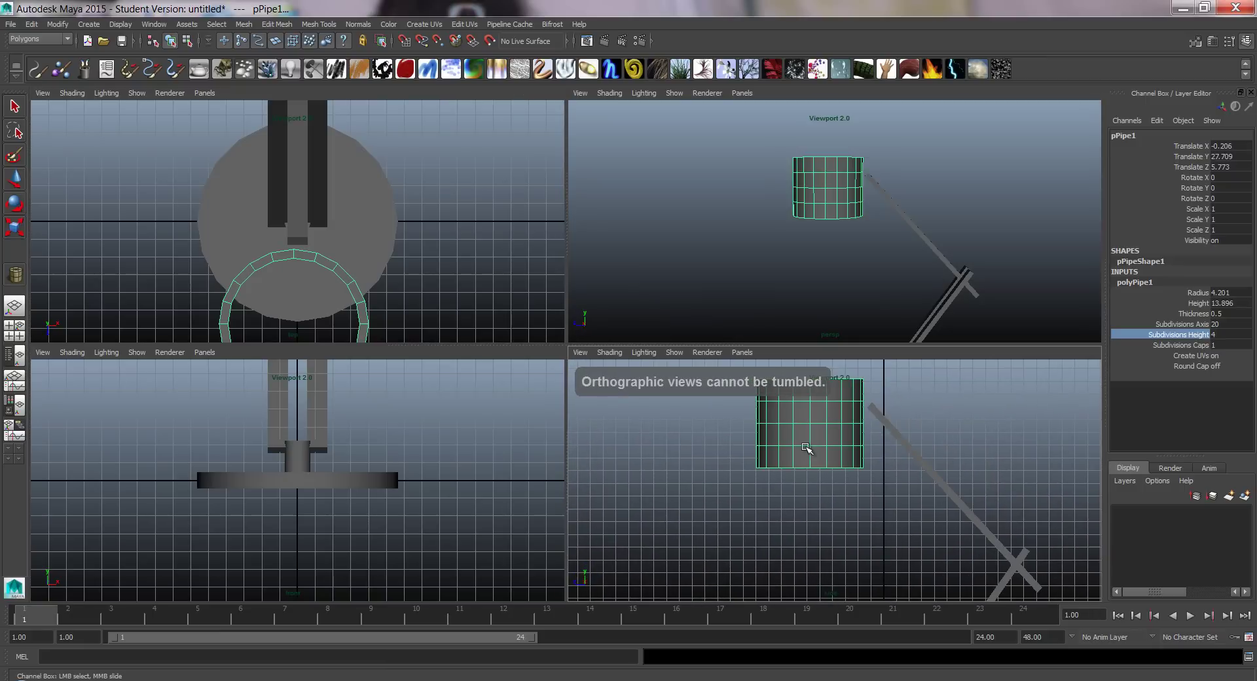
middle_click_drag(805, 448, 801, 456, "alt")
scroll(772, 421, "up", 3)
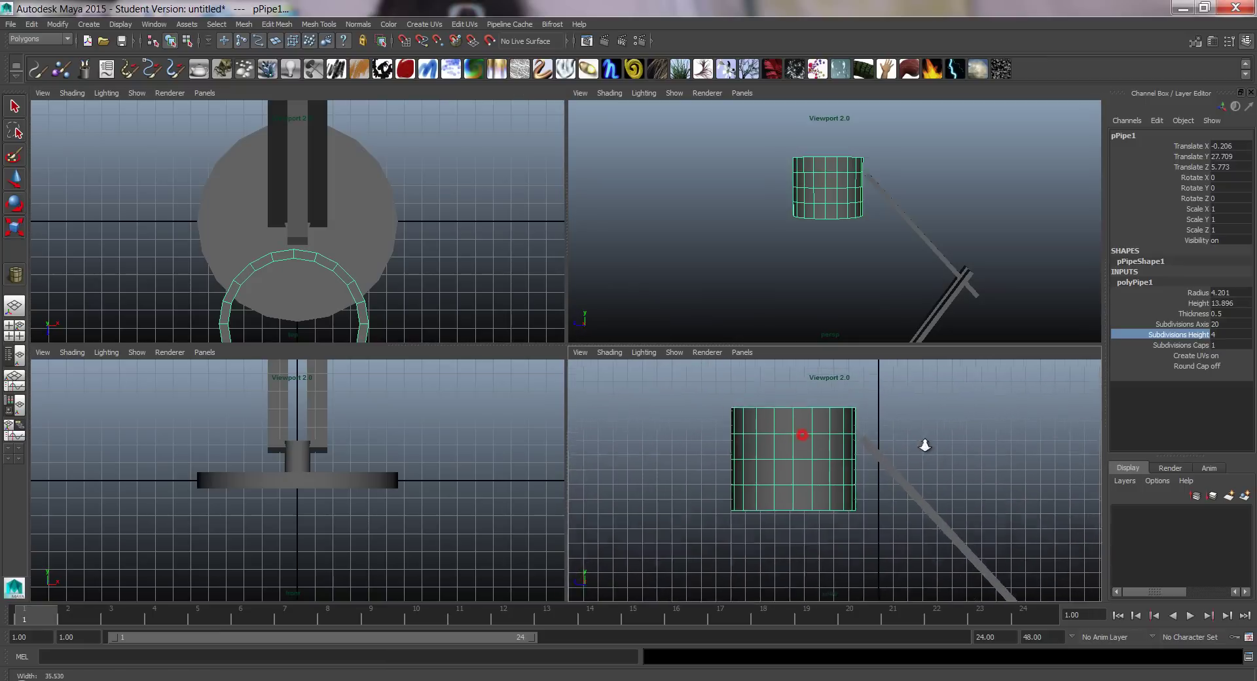
right_click(773, 421)
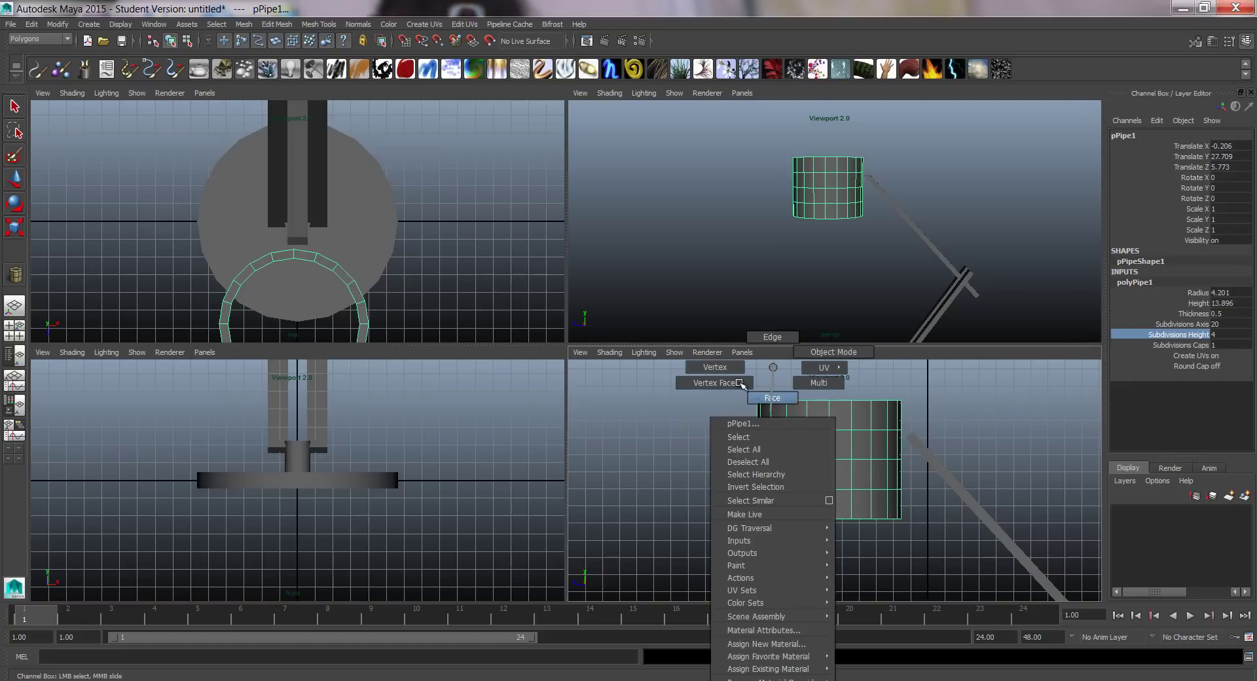
left_click(726, 368)
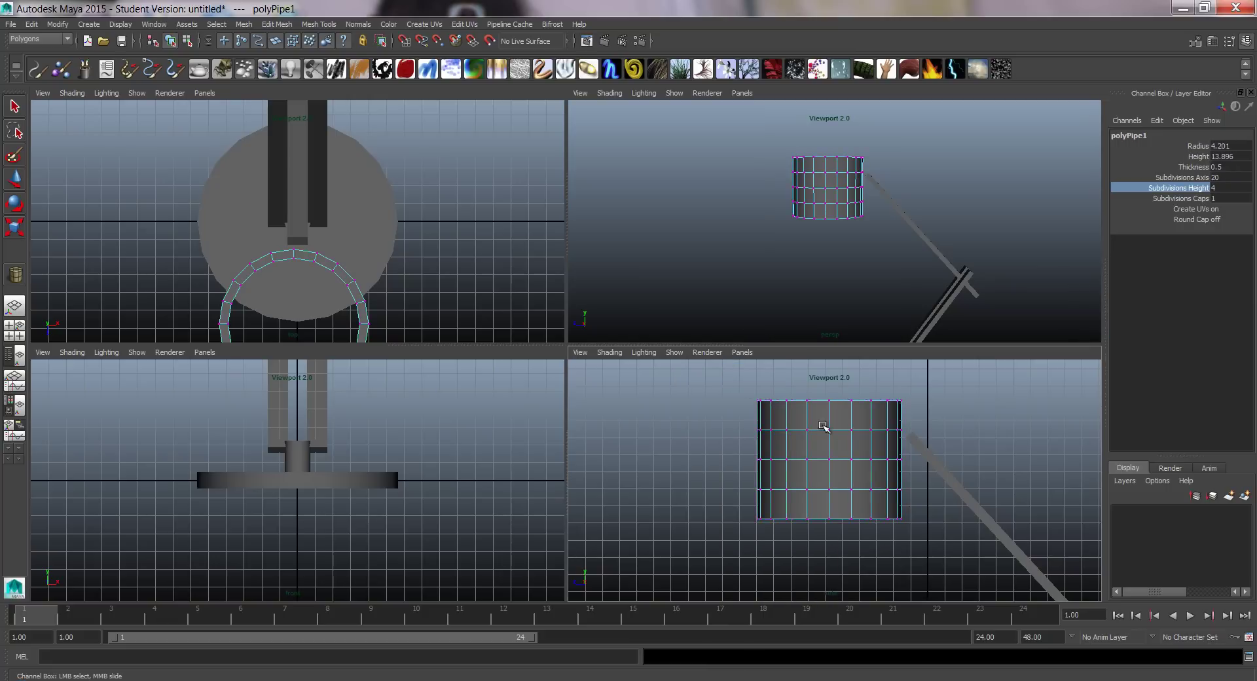
Step: Scale the pipe's two uppermost vertex rows inward to about half width to form the lampshade's neck
left_click_drag(697, 375, 933, 440)
key("w")
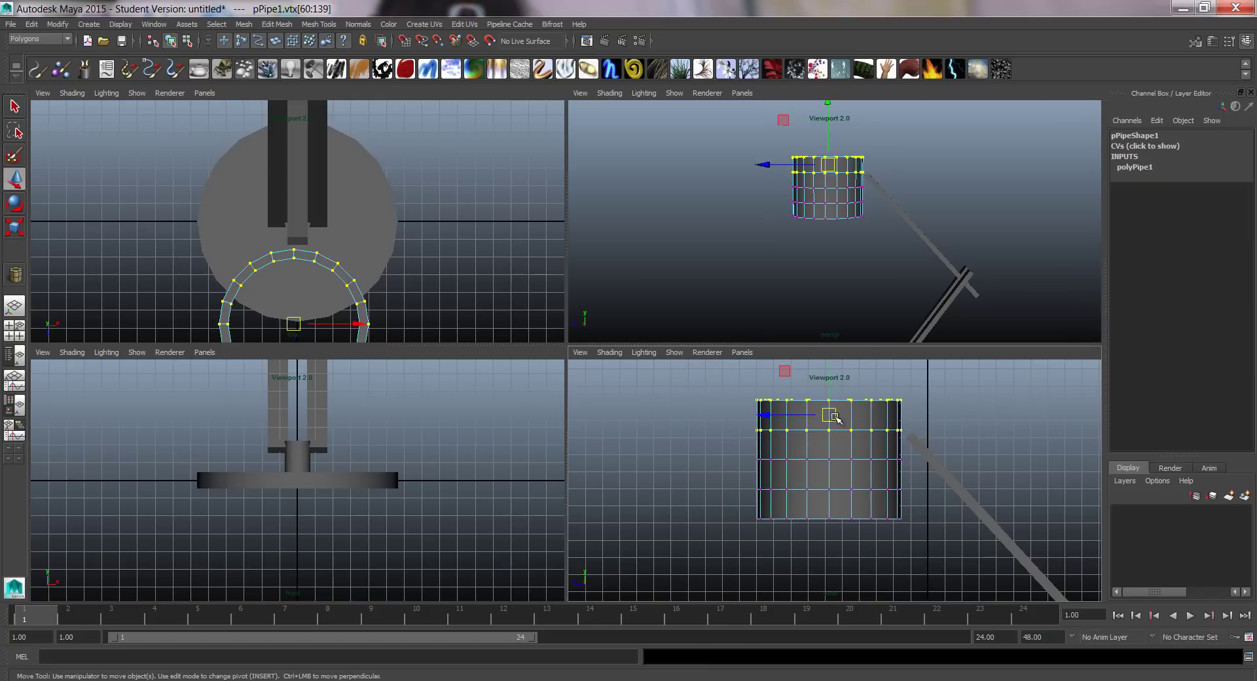
left_click_drag(822, 208, 783, 213, "alt")
right_click_drag(784, 214, 942, 237, "alt")
mouse_move(811, 224)
left_mouse_down("alt")
mouse_move(858, 219)
mouse_move(818, 202)
mouse_move(826, 211)
left_mouse_up("alt")
middle_click_drag(815, 208, 839, 233, "alt")
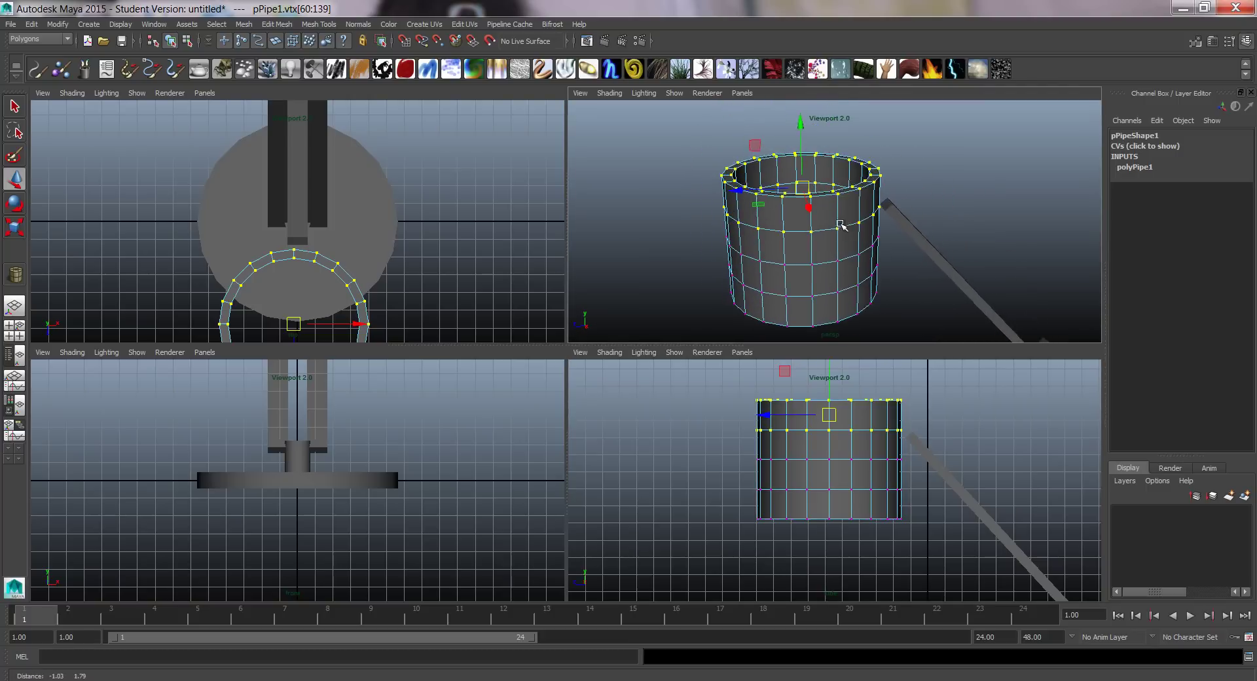
left_click_drag(839, 233, 836, 204, "alt")
key("r")
left_click_drag(844, 414, 809, 424)
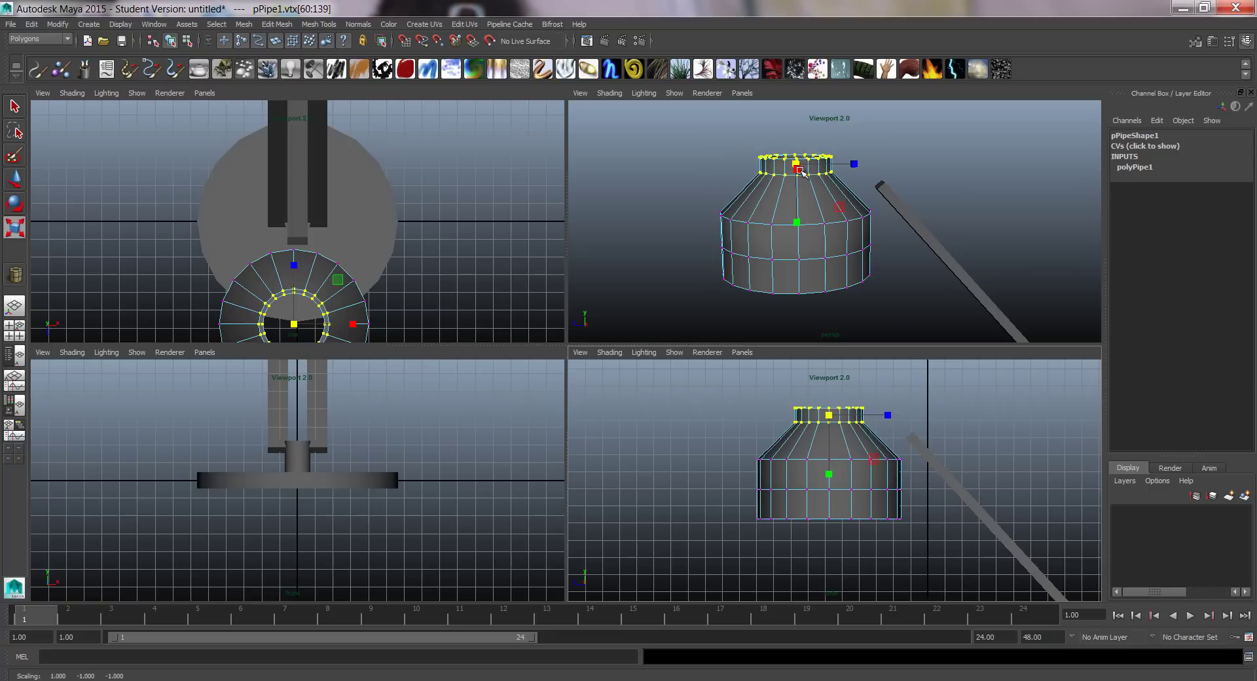
Step: Scale the vertex row below the neck slightly inward, and raise the topmost row to lengthen the neck
left_click_drag(735, 448, 920, 469)
left_click_drag(830, 461, 823, 462)
left_click_drag(761, 394, 902, 411)
middle_click_drag(898, 407, 895, 449, "alt")
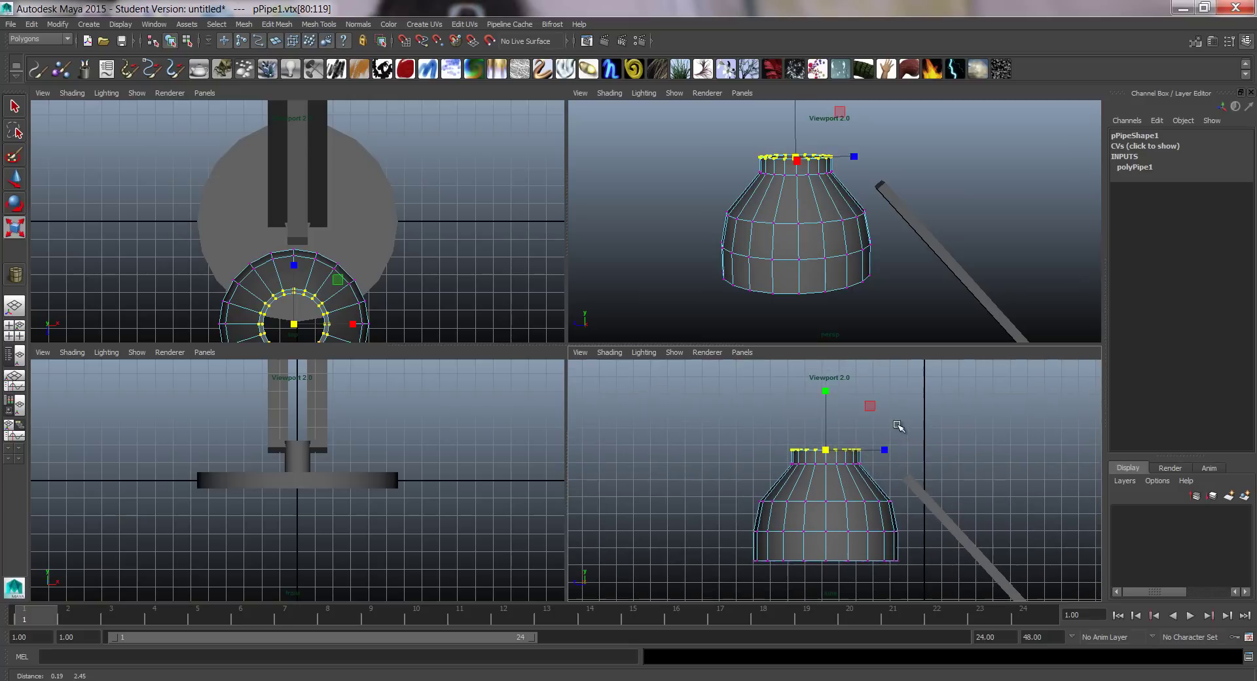
key("w")
left_click_drag(827, 375, 839, 333)
middle_click_drag(802, 206, 791, 239, "alt")
mouse_move(792, 239)
left_mouse_down("alt")
mouse_move(819, 242)
mouse_move(788, 213)
mouse_move(799, 197)
mouse_move(794, 252)
left_mouse_up("alt")
middle_click_drag(862, 206, 899, 180, "alt")
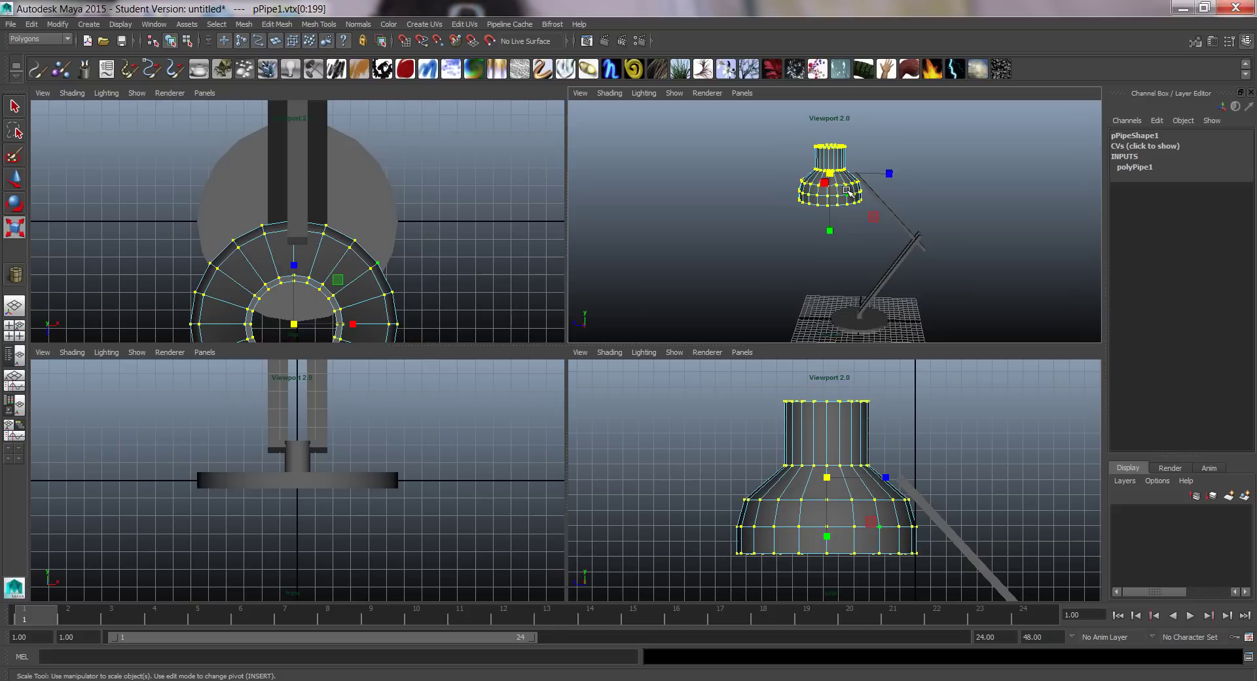
Step: Return to object selection, tilt the lampshade to Rotate X -38.123 and move it to X -0.352, Y 28.298, Z 5.283
key("F8")
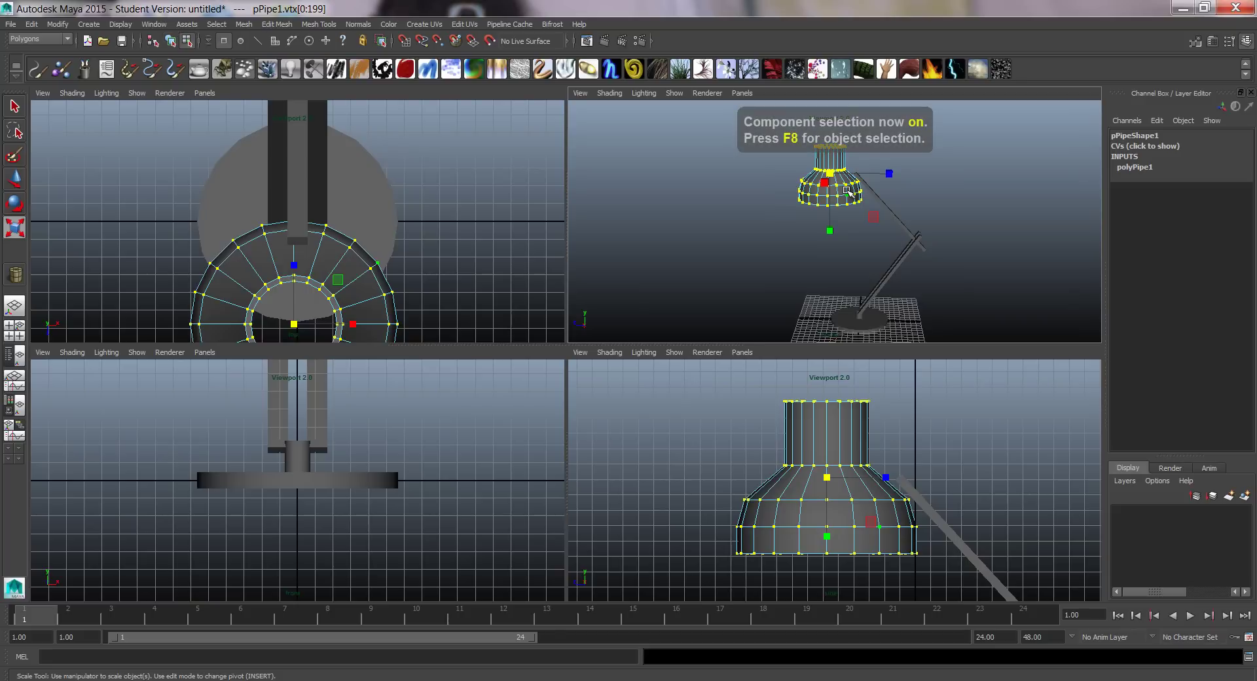
key("F8")
key("e")
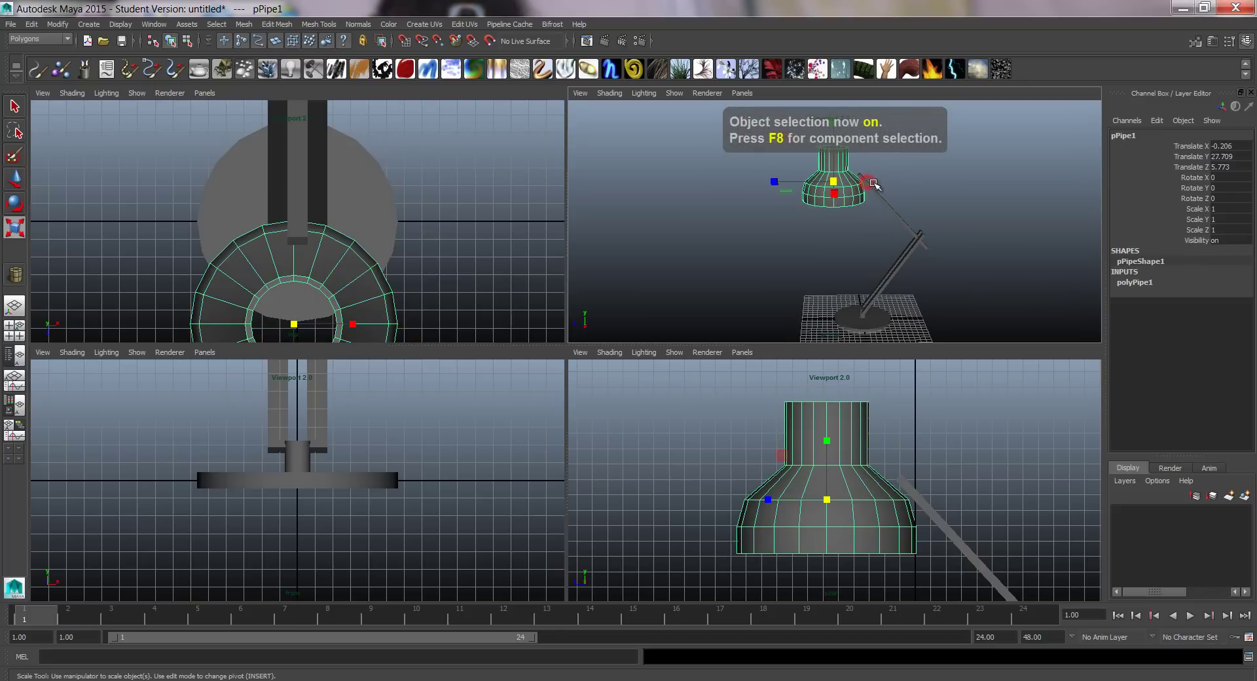
left_click_drag(891, 158, 893, 161)
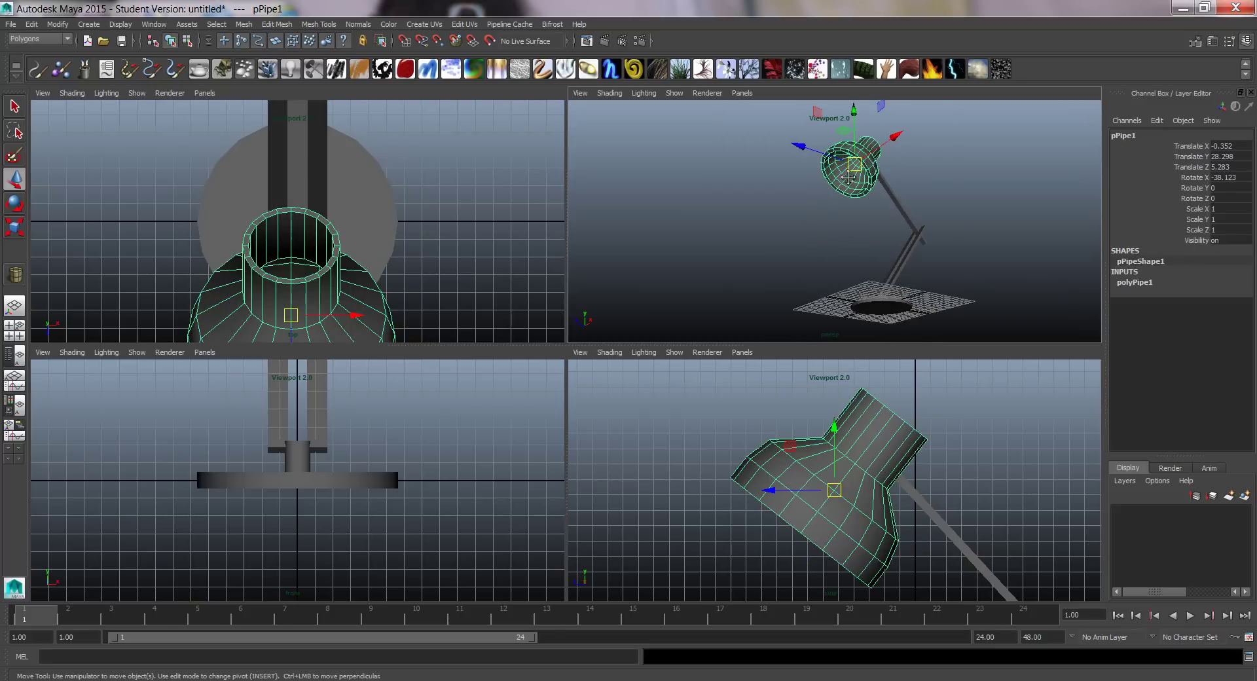
Step: Create a polygon sphere on the grid and move it into the lampshade's opening at X -0.295, Y 26.292, Z 7.007
mouse_move(870, 213)
right_mouse_down("alt")
mouse_move(953, 216)
mouse_move(867, 222)
right_mouse_up("alt")
scroll(867, 221, "down", 2)
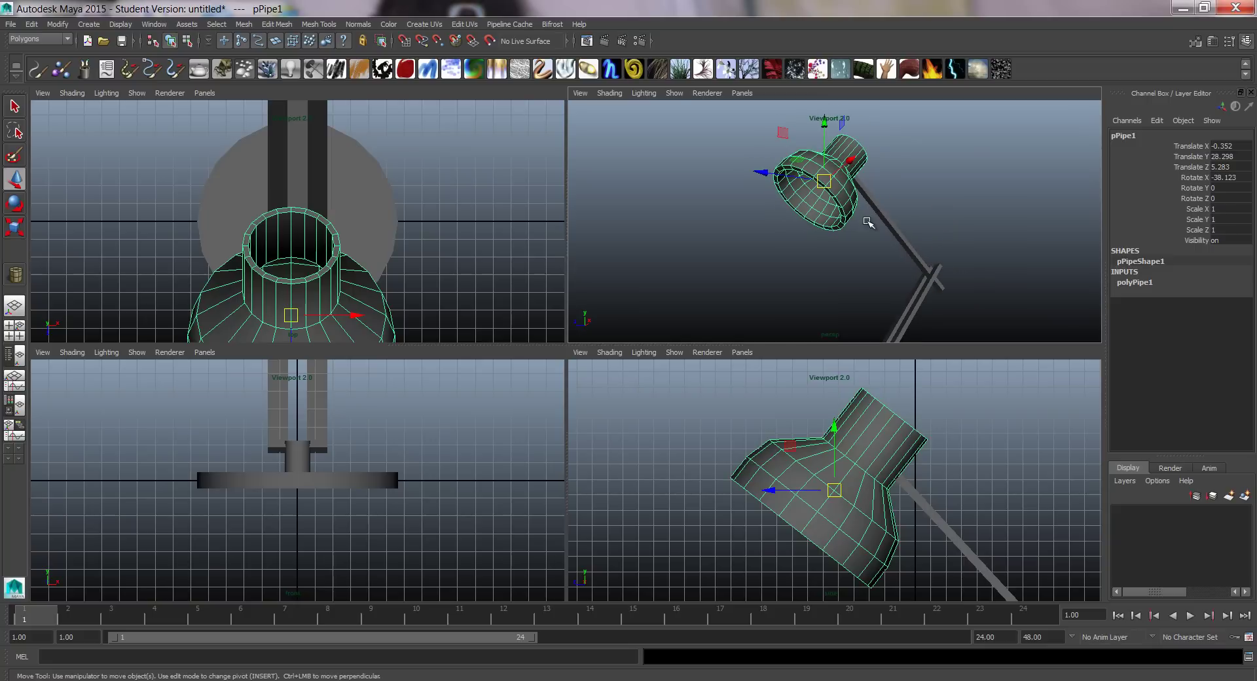
left_click(88, 24)
mouse_move(113, 58)
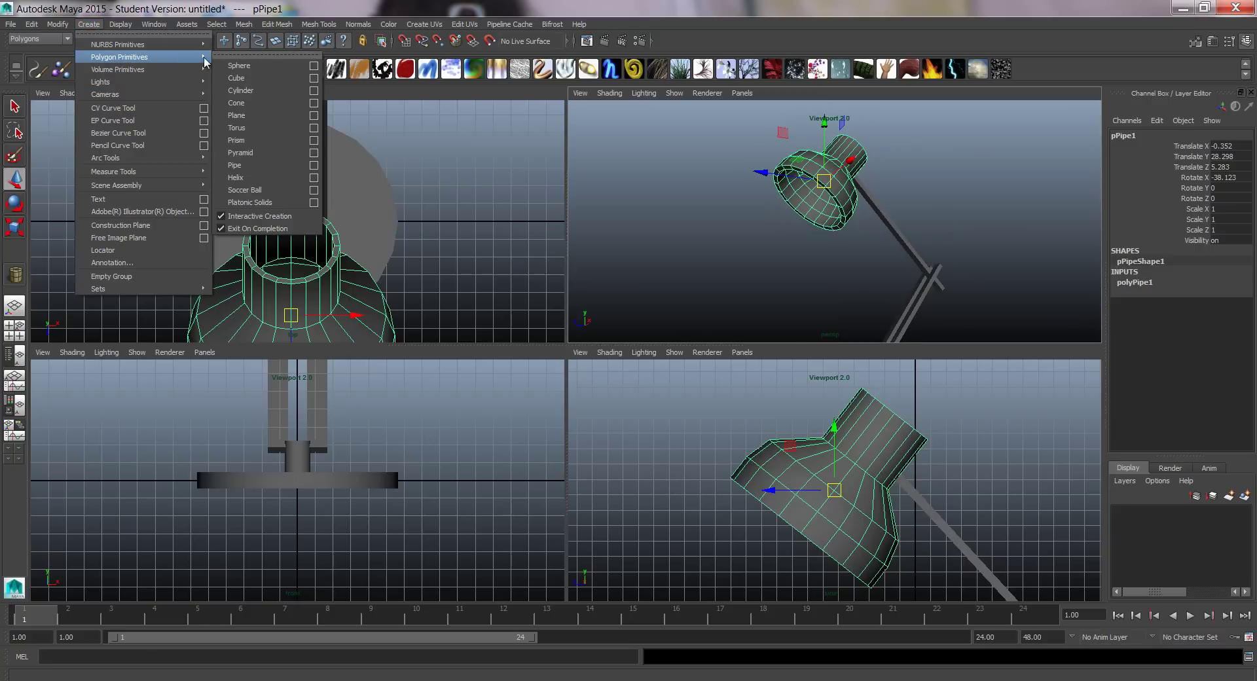
left_click(246, 65)
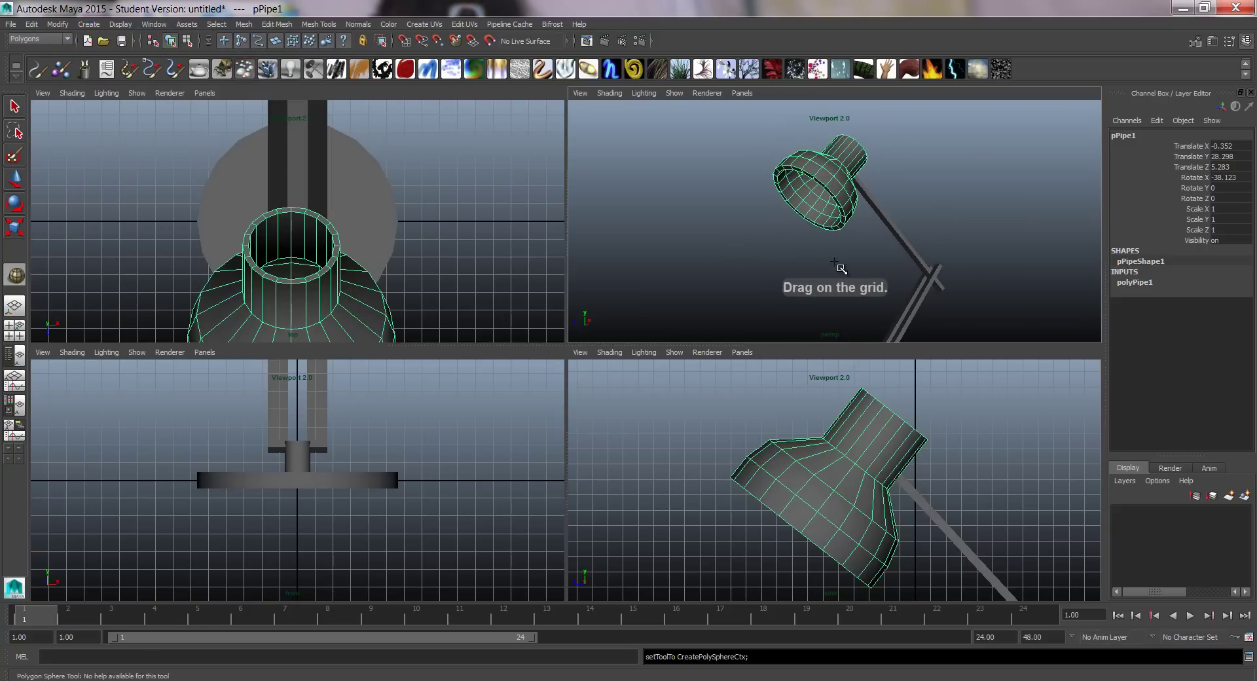
left_click_drag(841, 268, 849, 186, "alt")
middle_click_drag(822, 305, 833, 211, "alt")
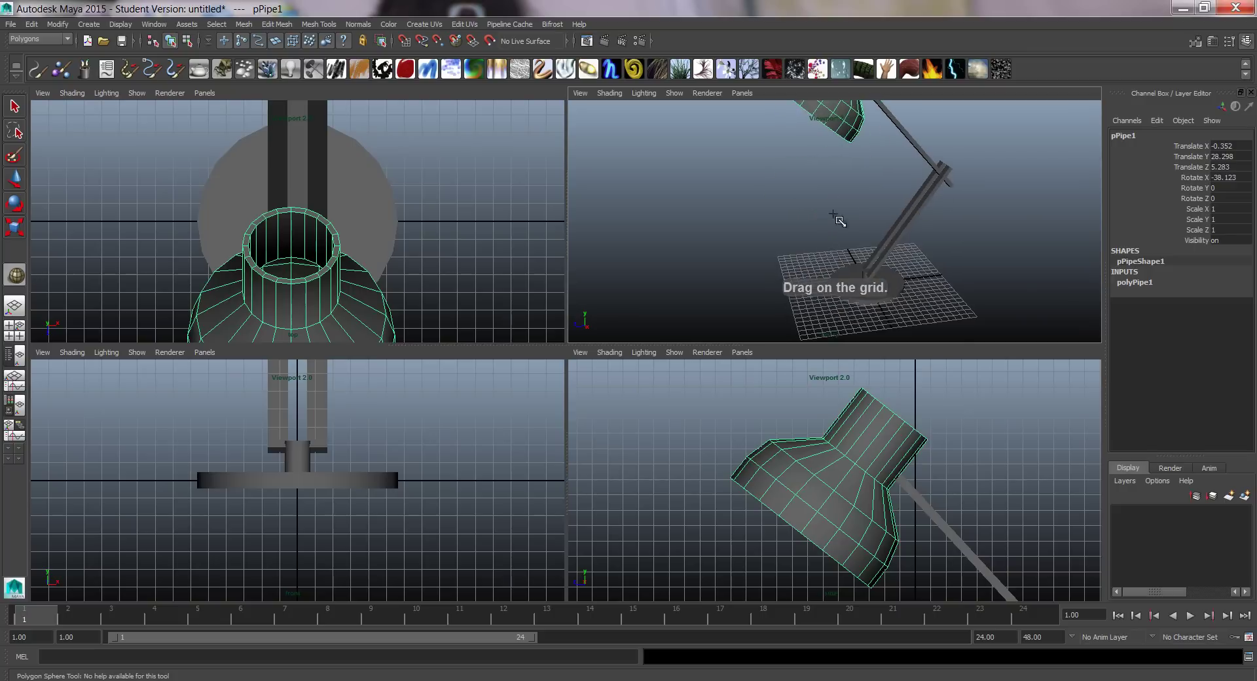
left_click_drag(804, 265, 785, 190)
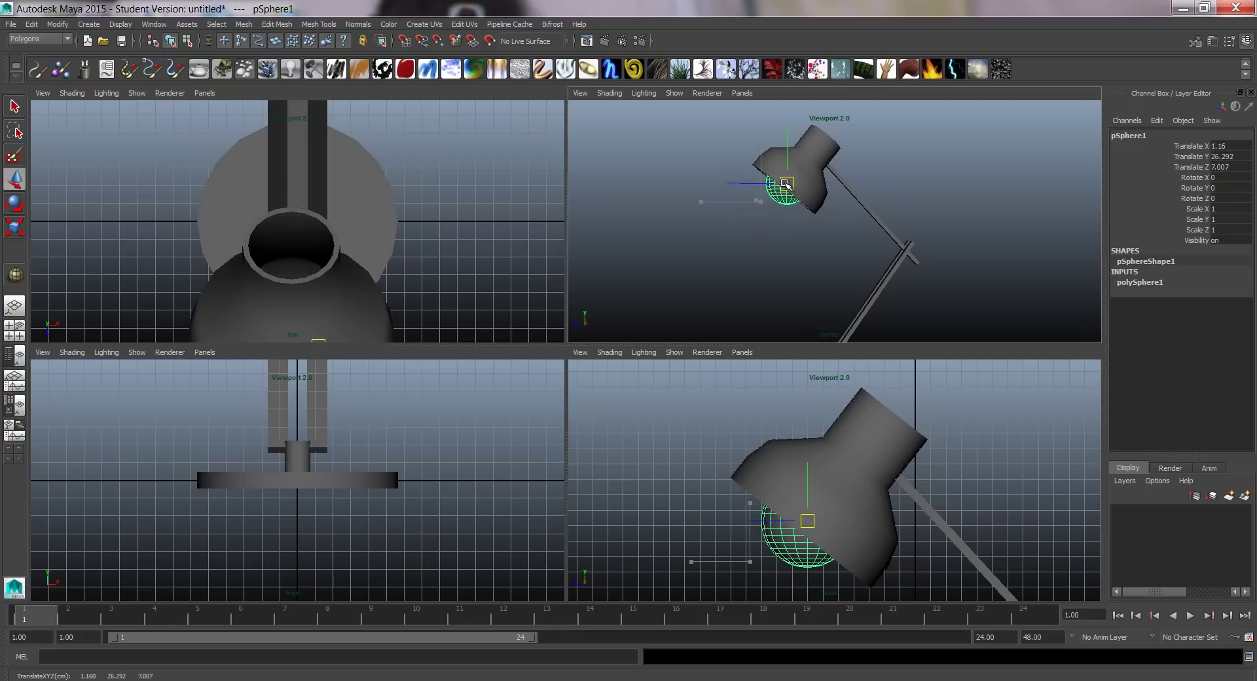
left_click_drag(749, 230, 725, 203, "alt")
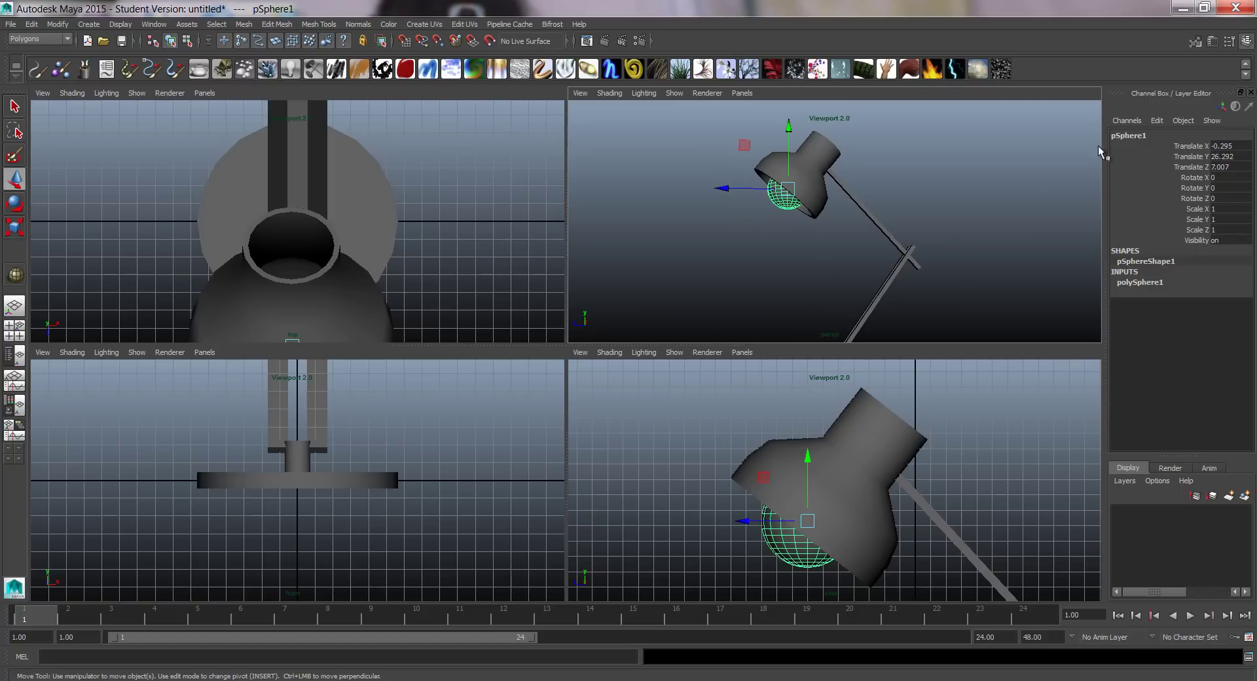
Step: Rename the sphere bulb and give the shade mesh its own descriptive name
mouse_move(808, 205)
left_mouse_down("alt")
mouse_move(821, 190)
mouse_move(867, 189)
left_mouse_up("alt")
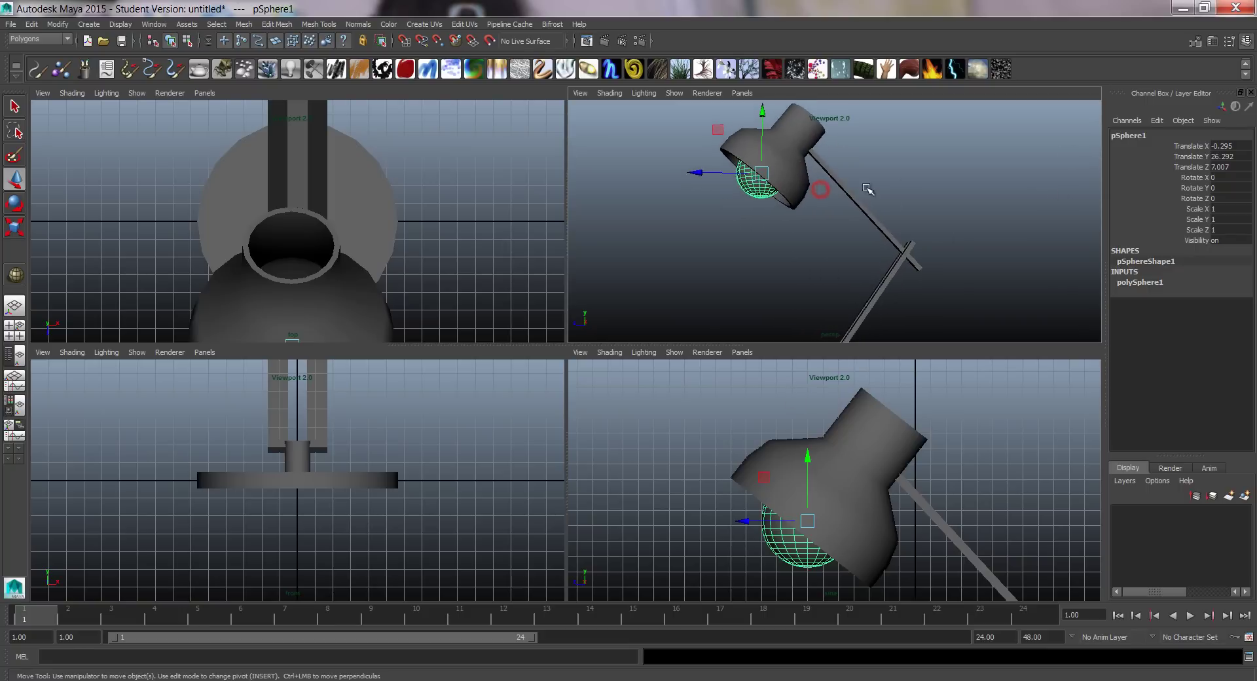
left_click(1125, 135)
type("bulb")
key("Return")
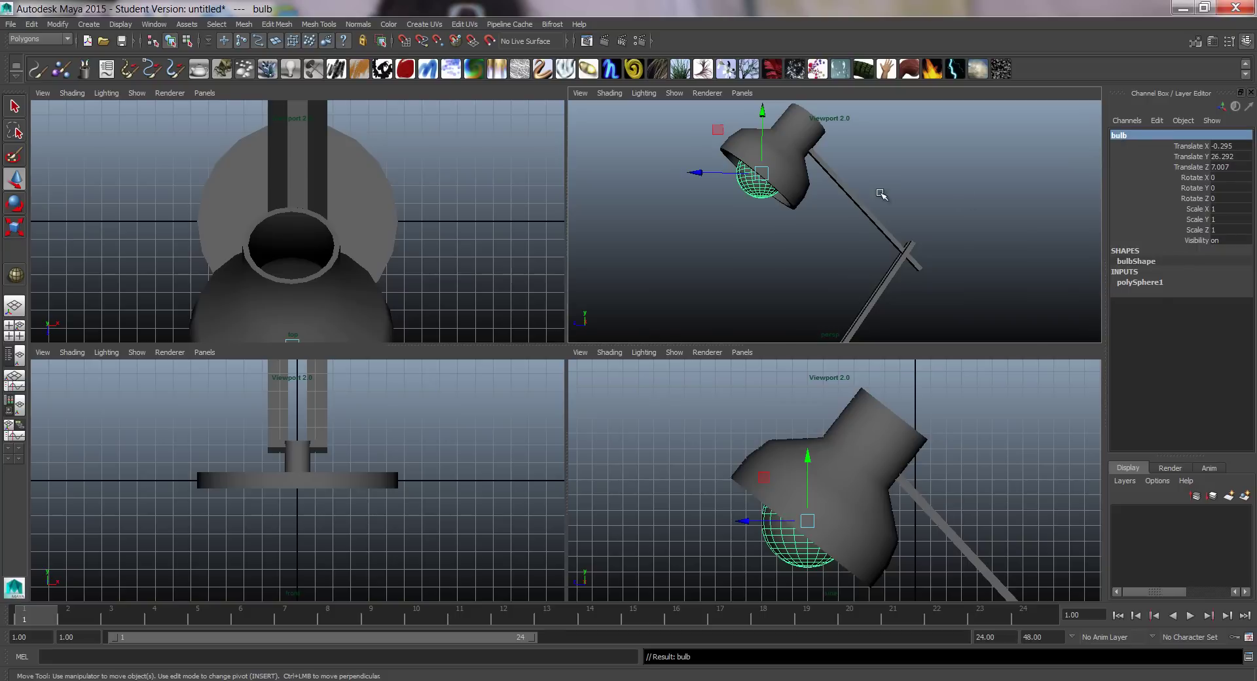
left_click(813, 126)
left_click(1152, 135)
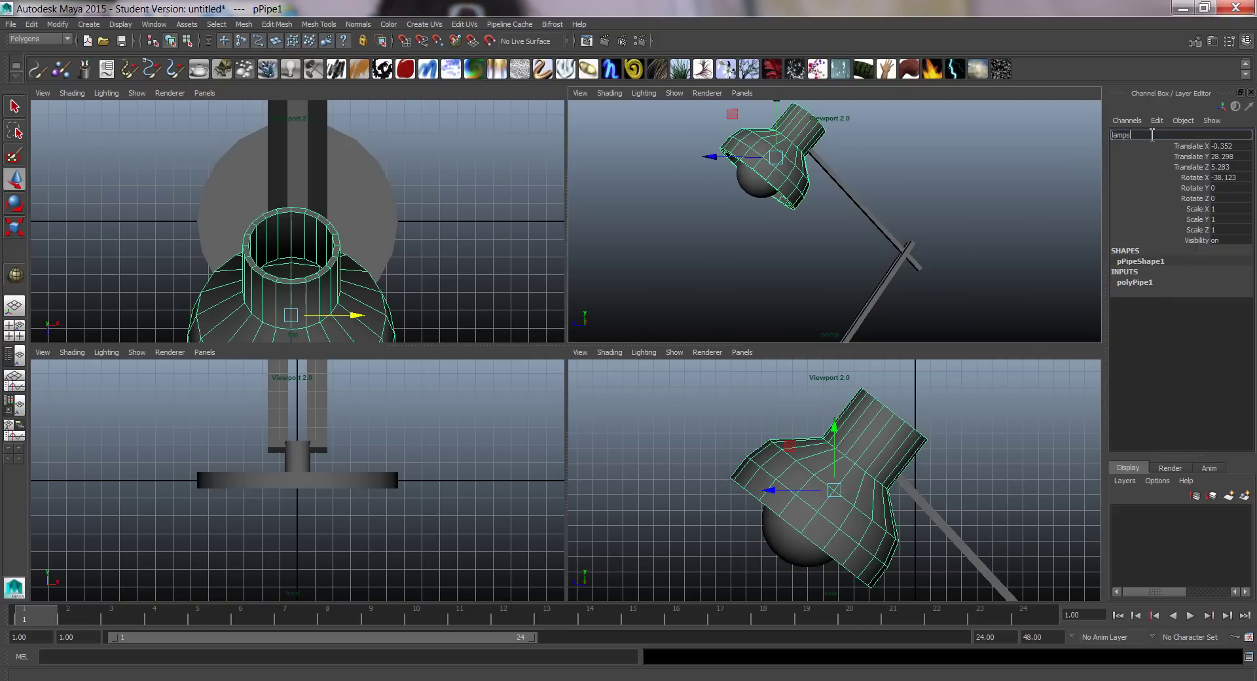
key("Return")
Step: Rename the upper arm bar upperBeam
left_click(874, 219)
left_click(1146, 135)
type("upperBeam")
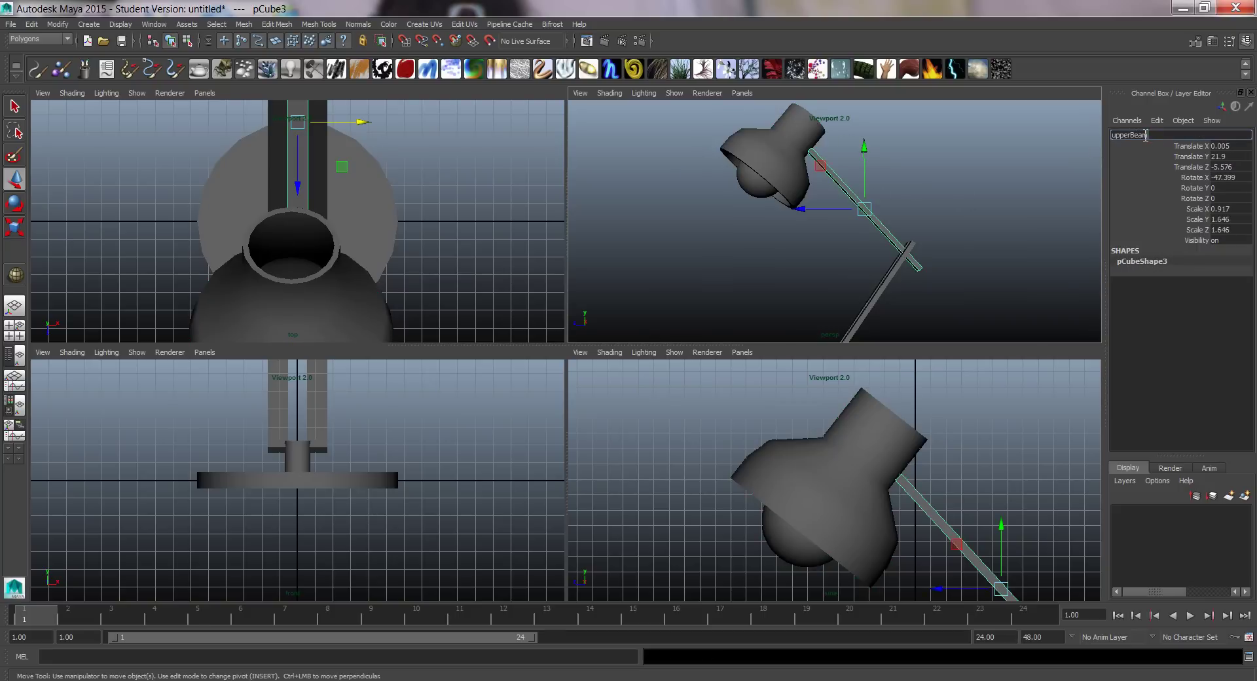
key("Return")
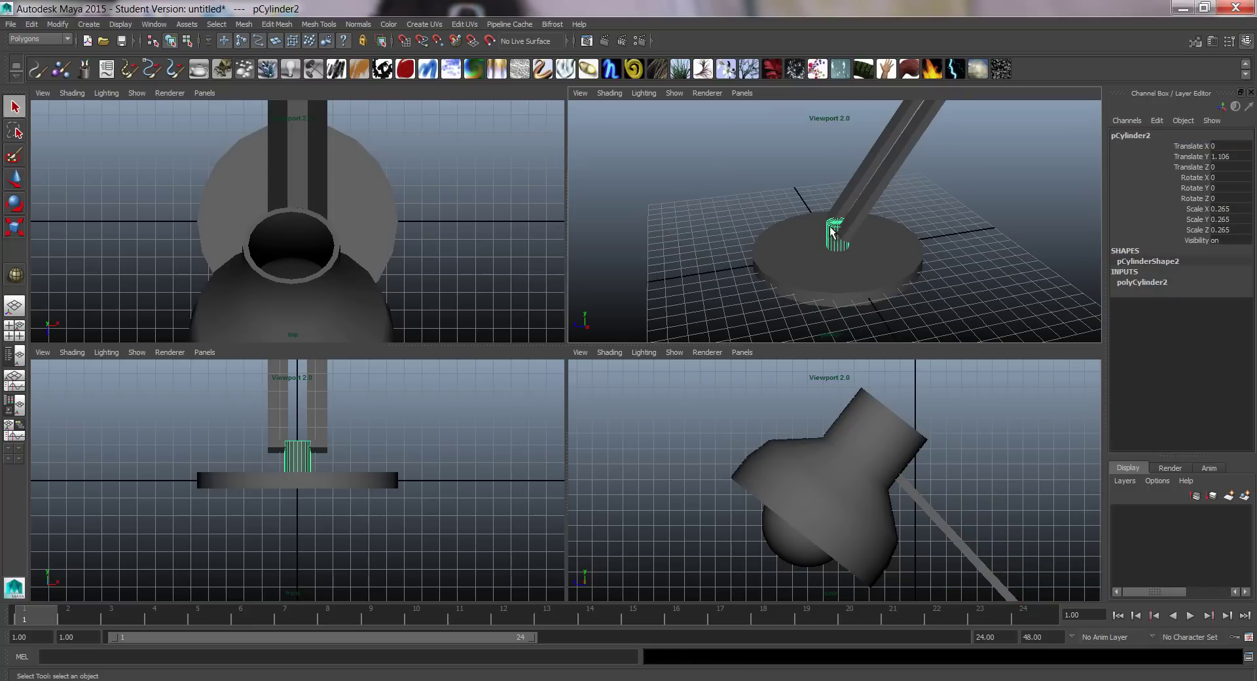
Step: Combine the base disc and the short post cylinder into a single mesh and rename it base
left_click(804, 270)
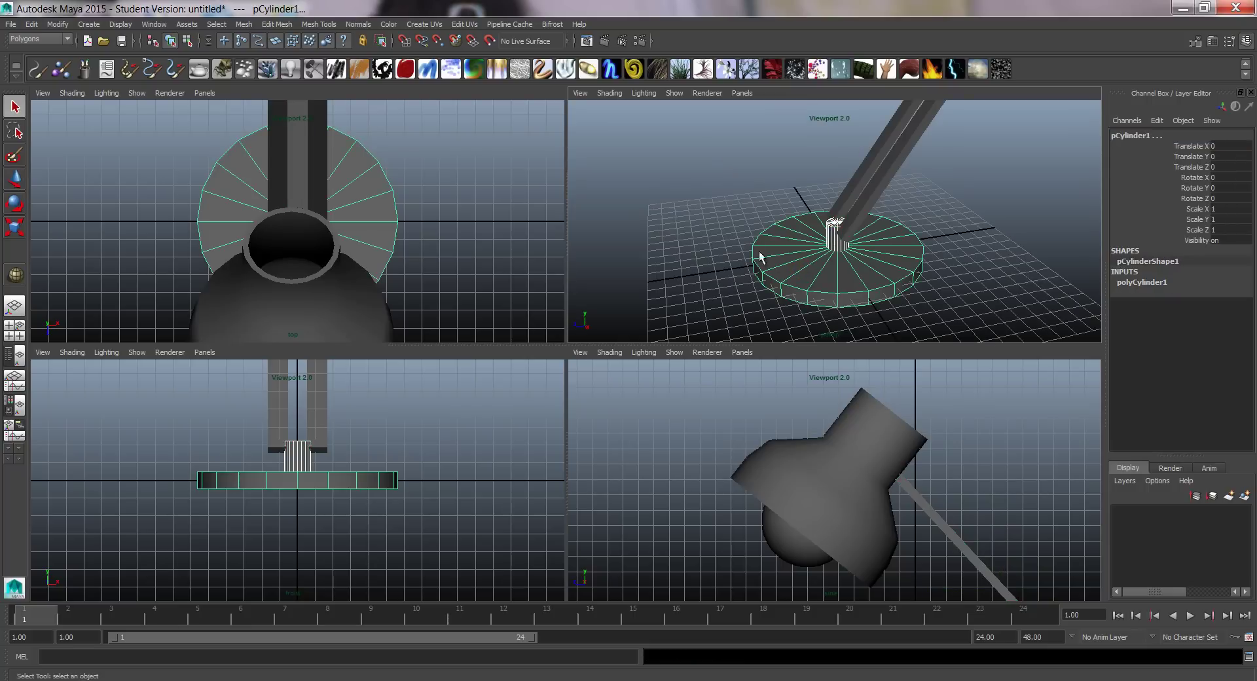
left_click(161, 24)
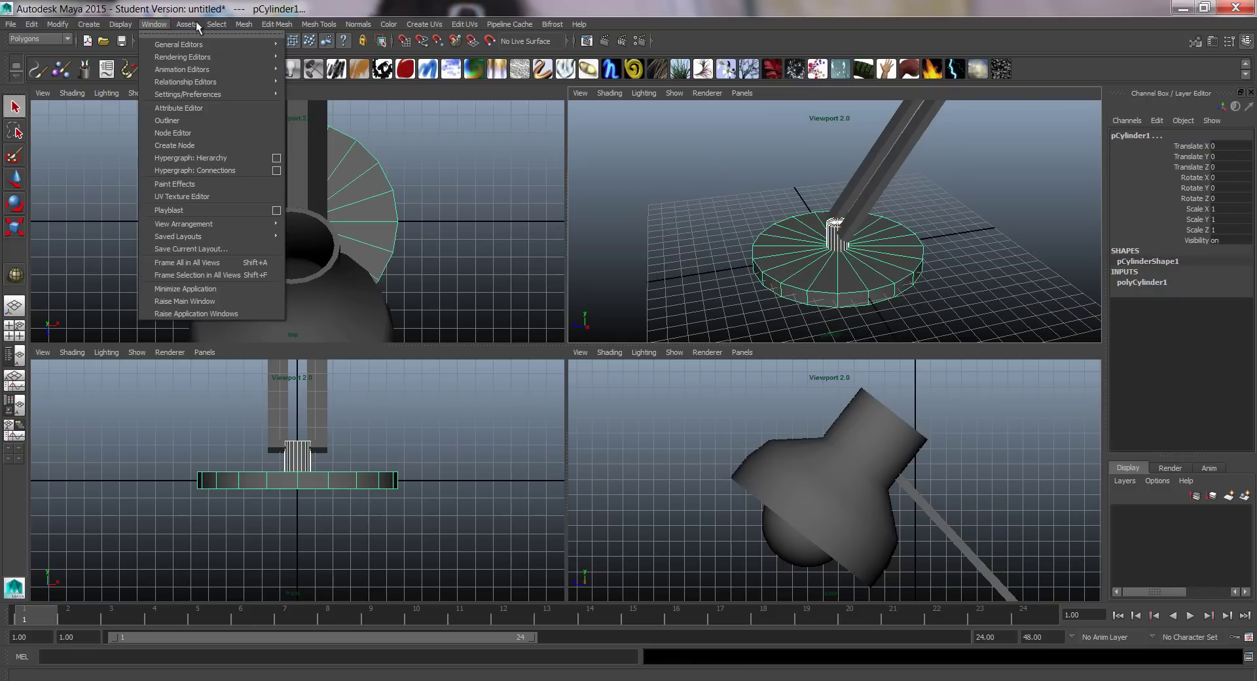
mouse_move(244, 25)
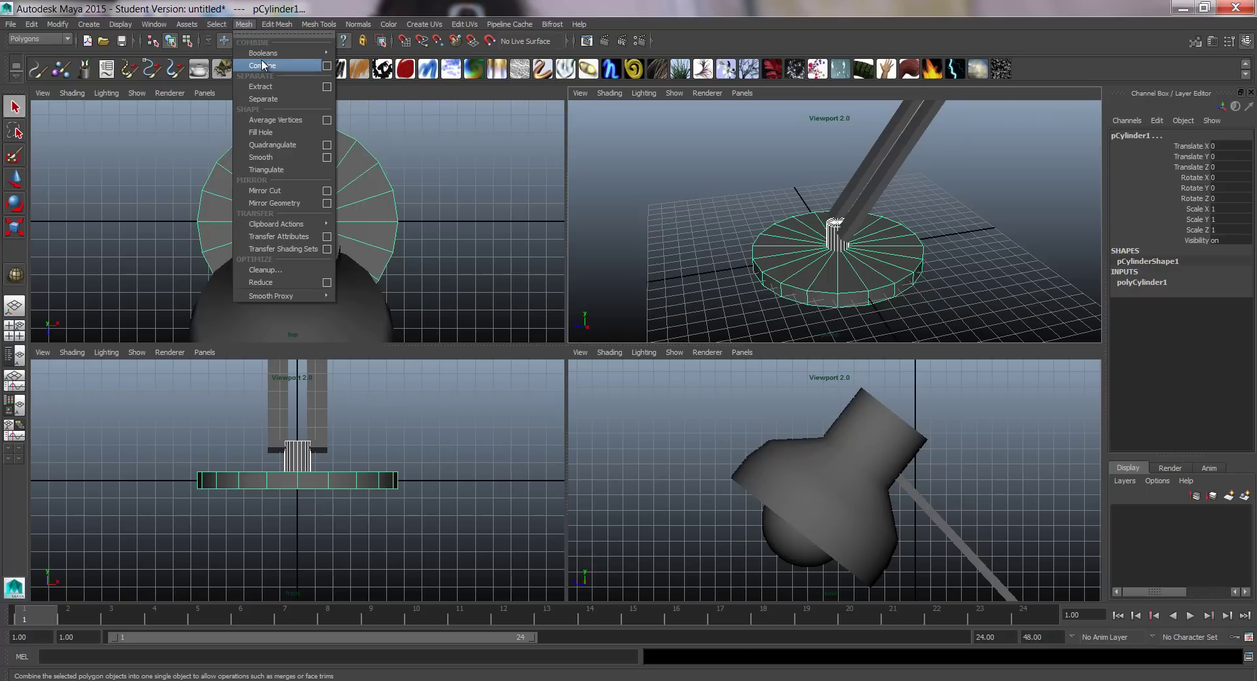
left_click(264, 65)
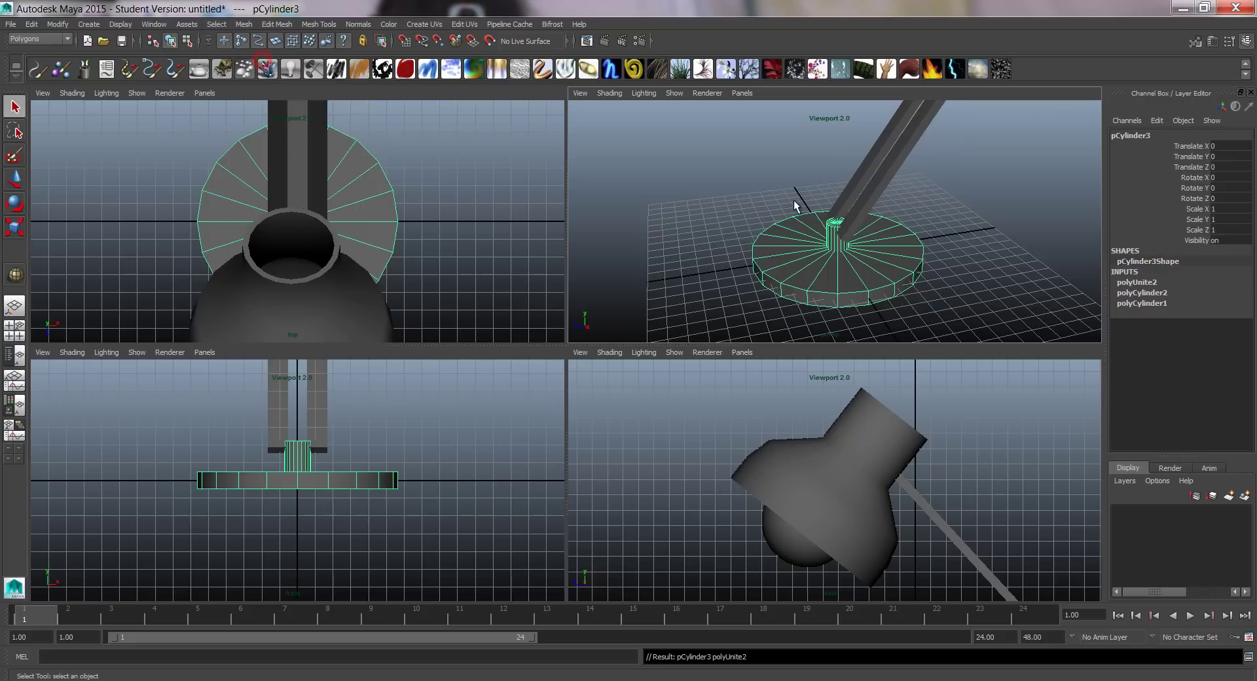
left_click(1152, 135)
type("base")
key("Return")
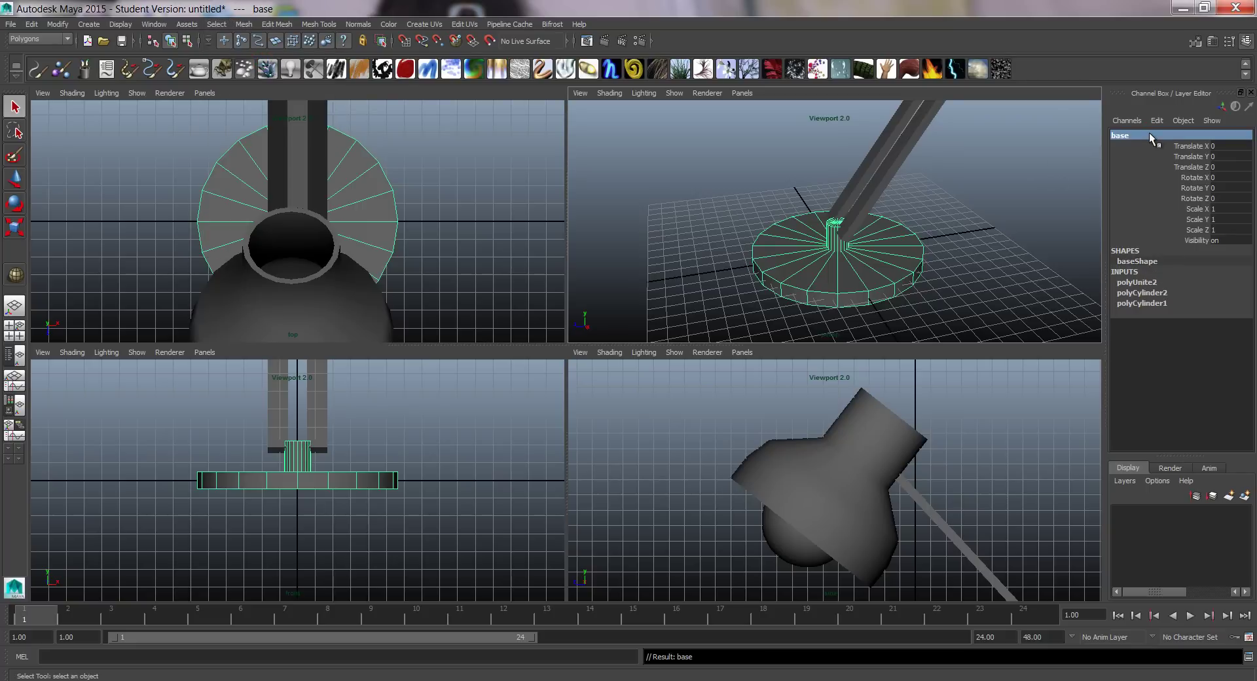
Step: Select all parts of the lamp and delete their construction history
scroll(779, 190, "down", 5)
mouse_move(875, 198)
left_mouse_down("alt")
mouse_move(856, 188)
mouse_move(860, 198)
left_mouse_up("alt")
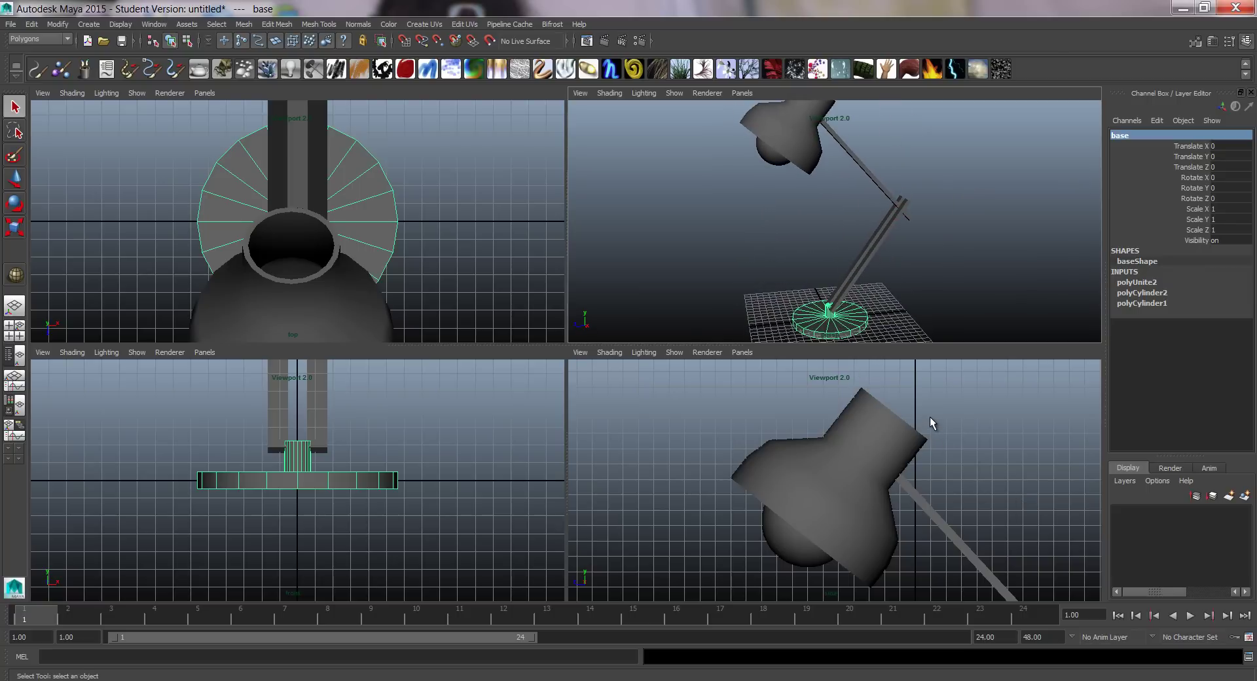
scroll(956, 198, "down", 3)
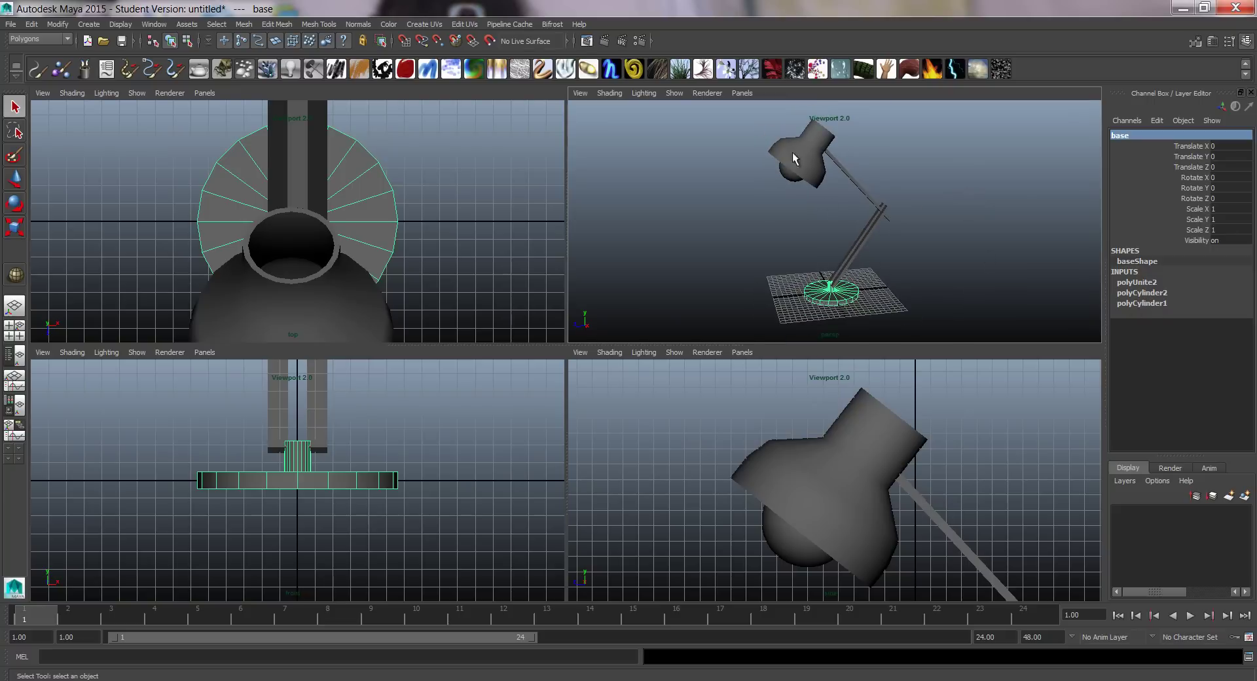
left_click_drag(843, 222, 945, 305)
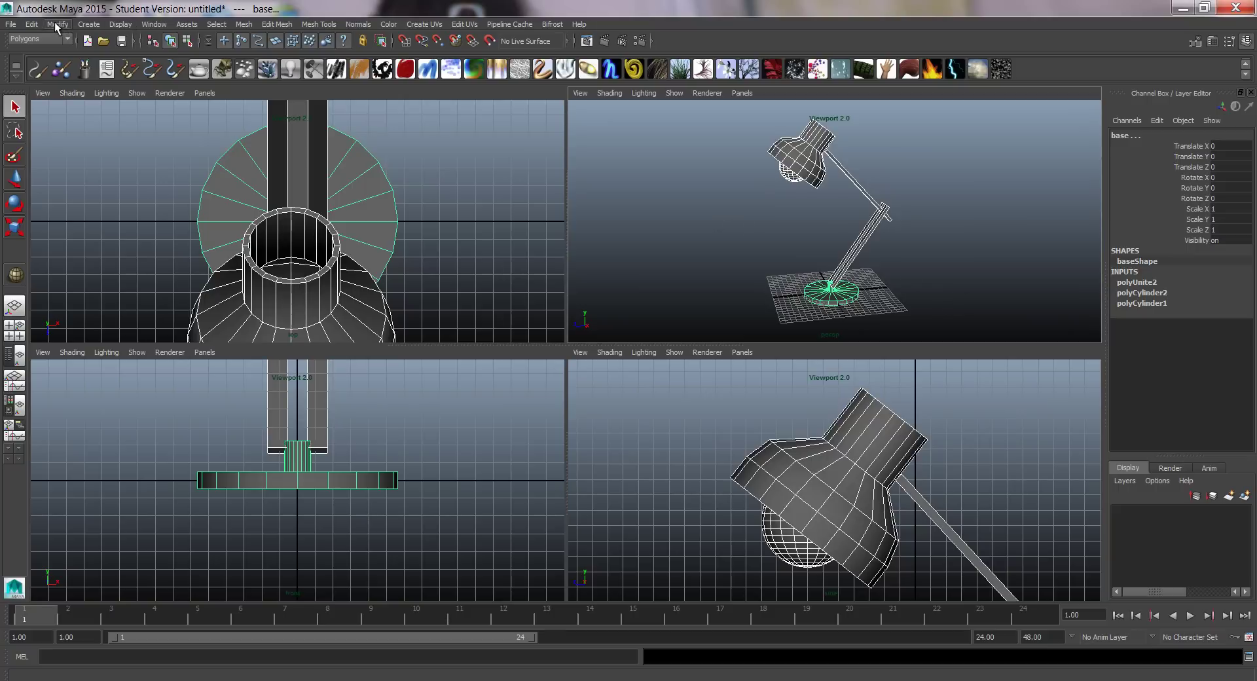
left_click(31, 24)
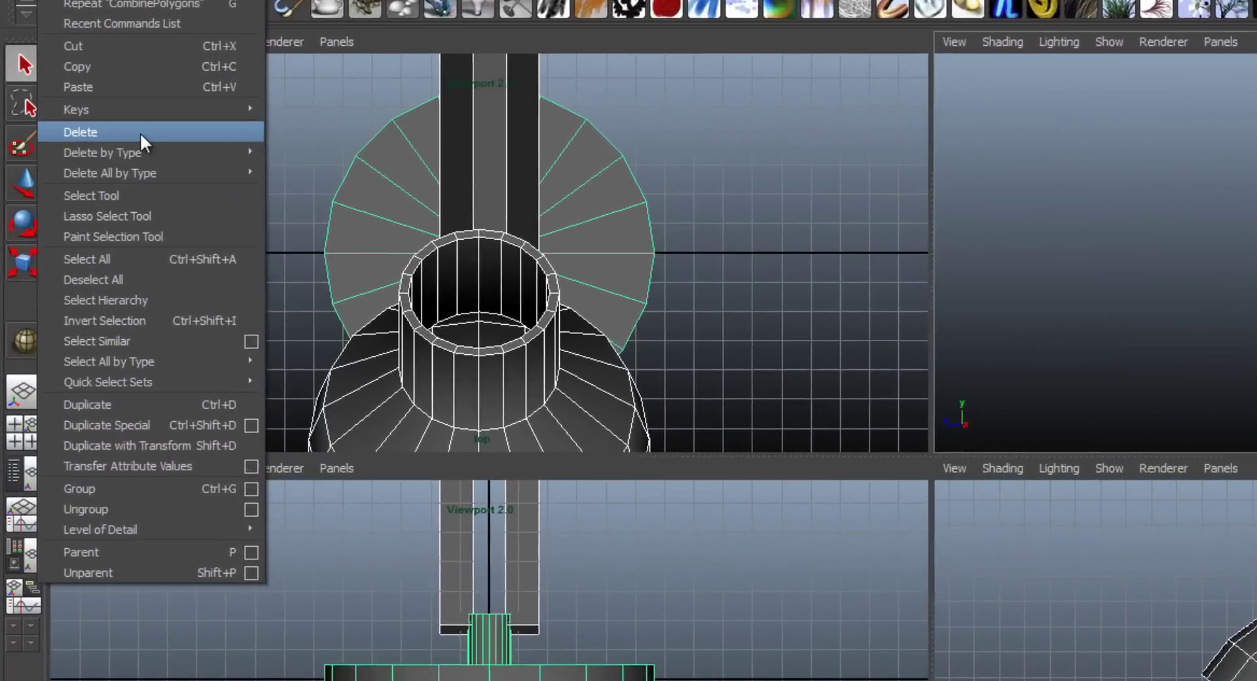
mouse_move(83, 156)
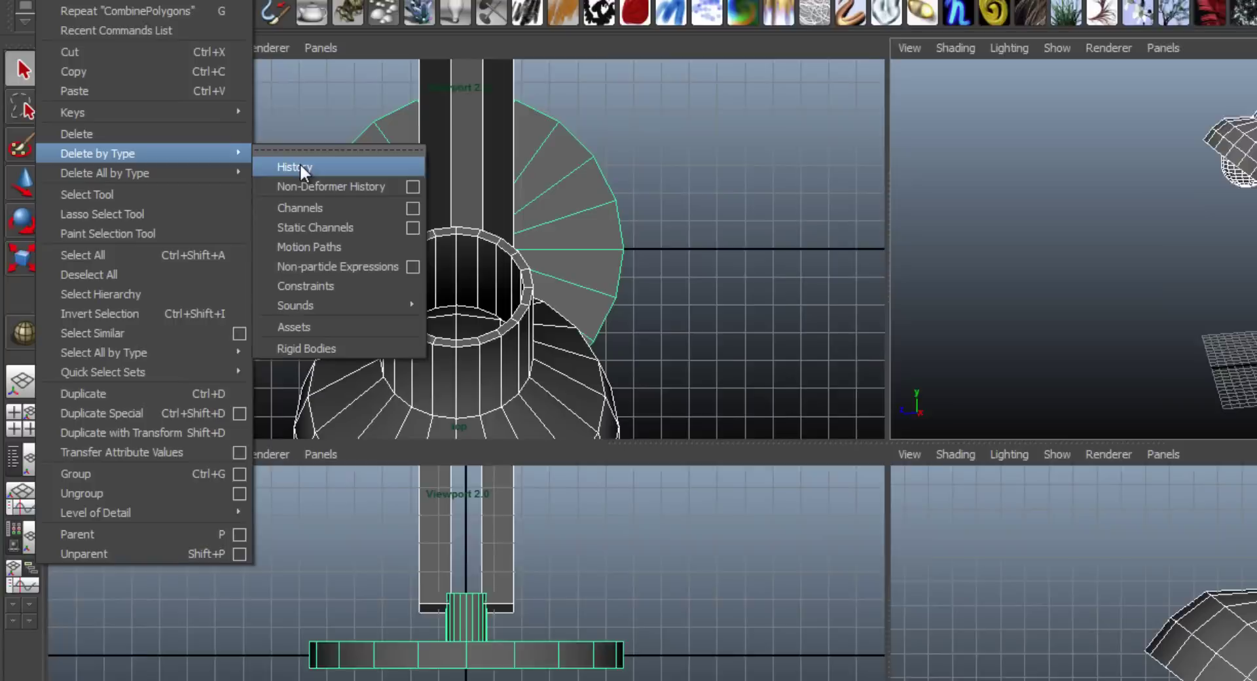
left_click(333, 166)
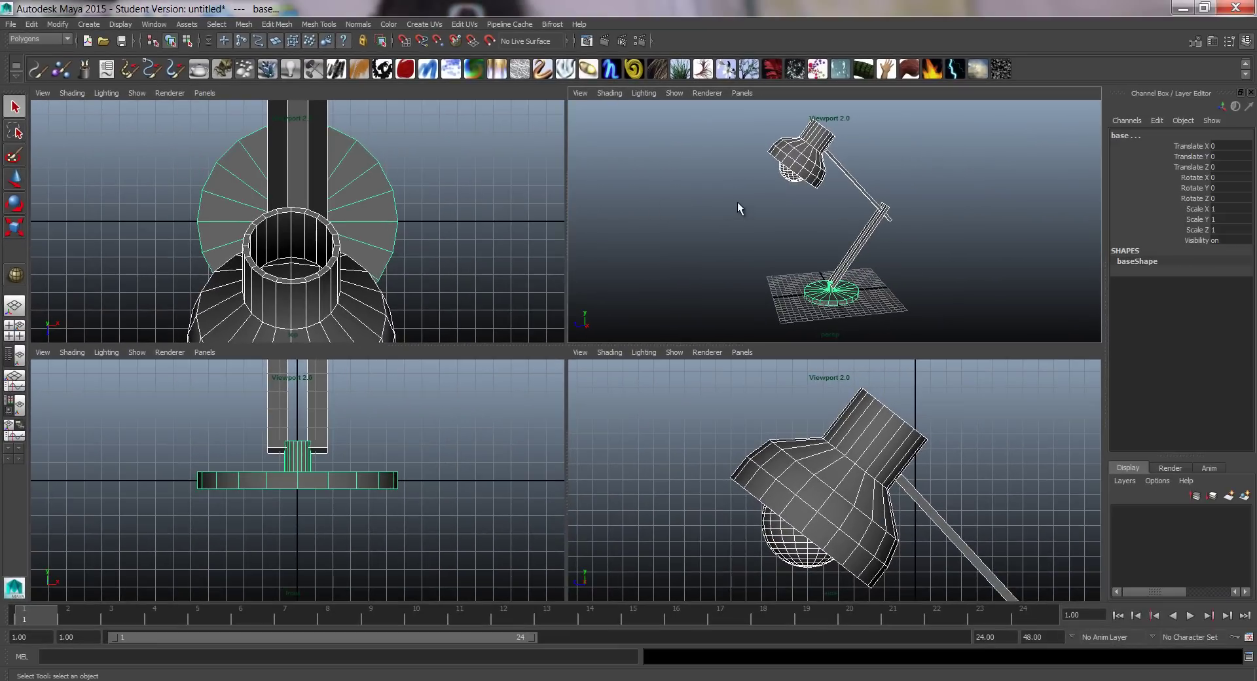
Step: Select the whole lamp again and freeze the transformations of all its parts
left_click_drag(878, 226, 850, 217, "alt")
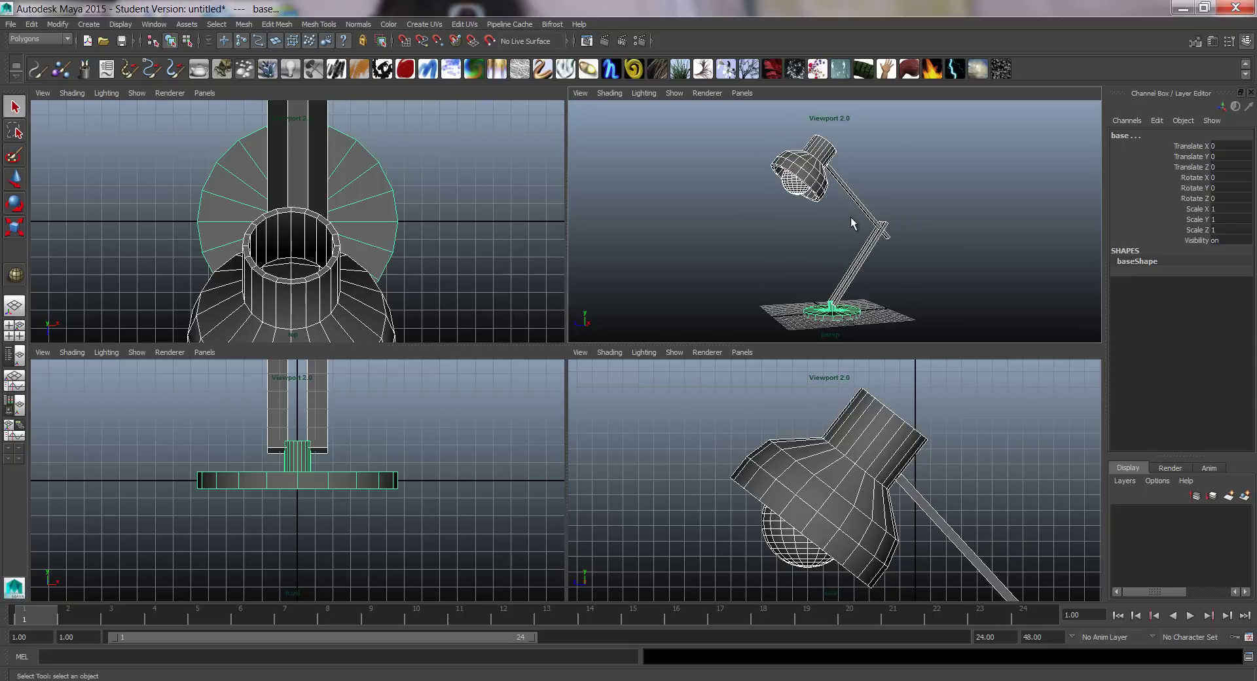
middle_click_drag(871, 205, 867, 180, "alt")
right_click_drag(867, 180, 934, 207, "alt")
left_click(863, 166)
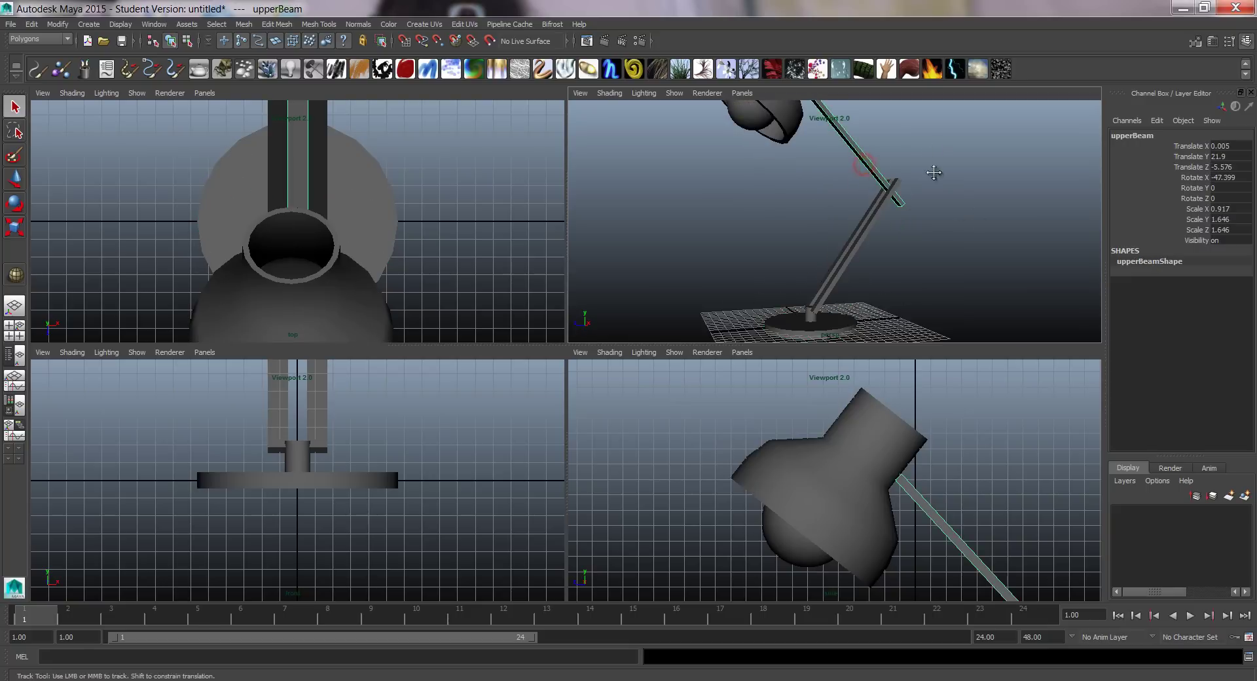
middle_click_drag(936, 173, 935, 194, "alt")
right_click_drag(935, 195, 857, 196, "alt")
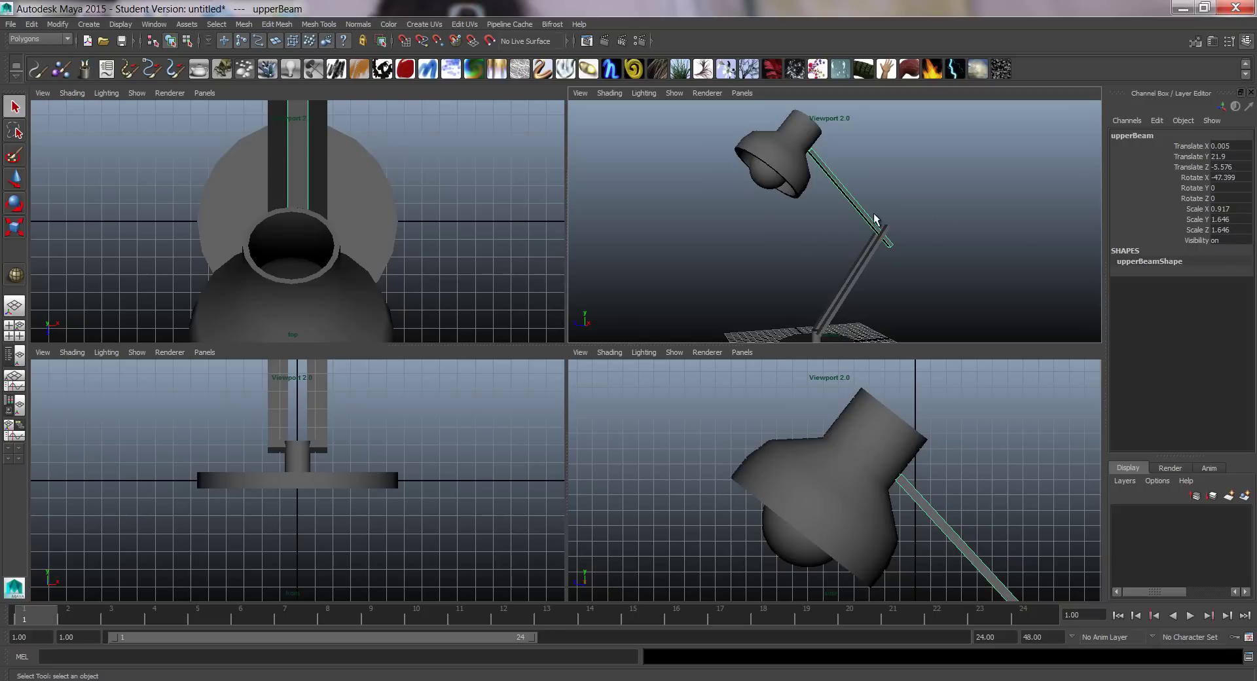
right_click_drag(934, 173, 768, 127, "alt")
left_click_drag(800, 113, 845, 194)
left_click(57, 24)
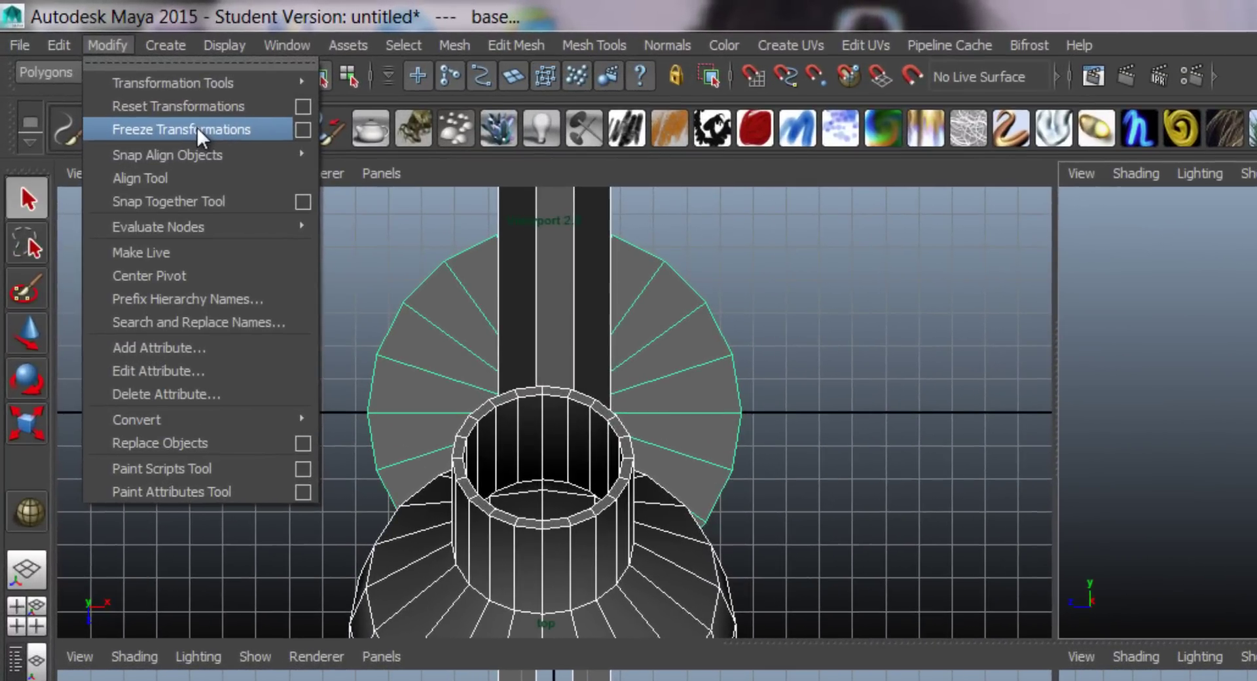
left_click(198, 129)
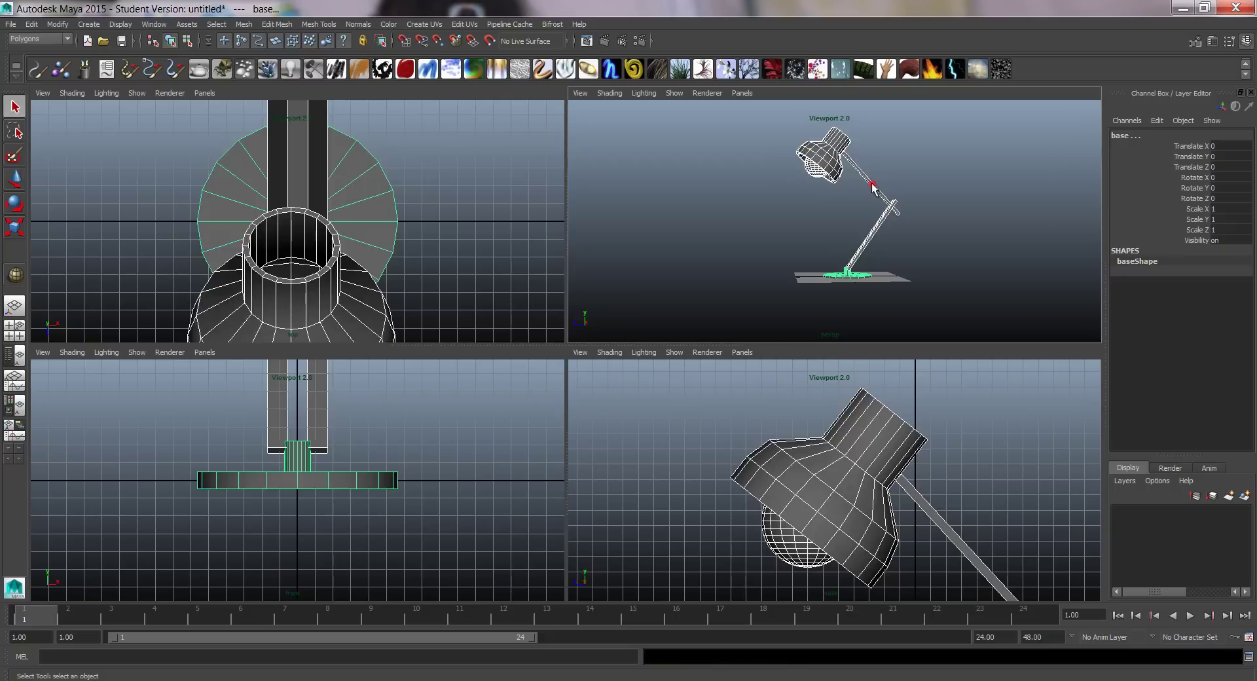
left_click(872, 188)
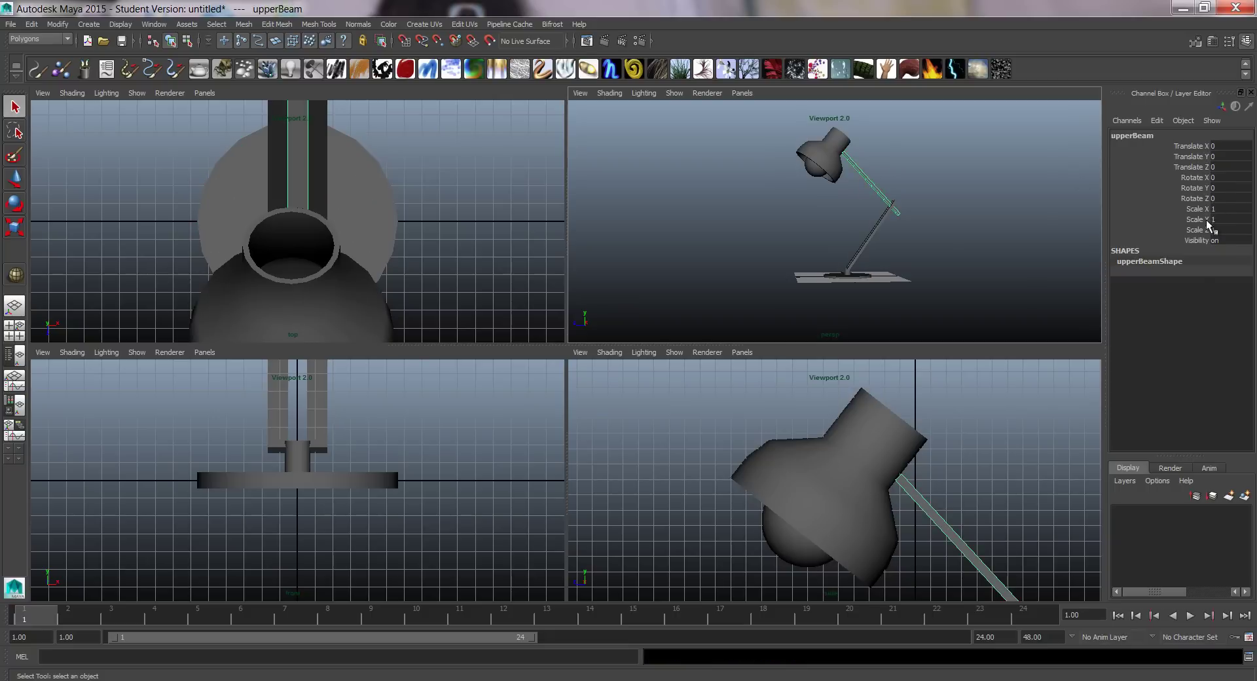
Step: Try moving the base on its own and undo the move
right_click_drag(1022, 458, 949, 462, "alt")
middle_click_drag(948, 463, 946, 373, "alt")
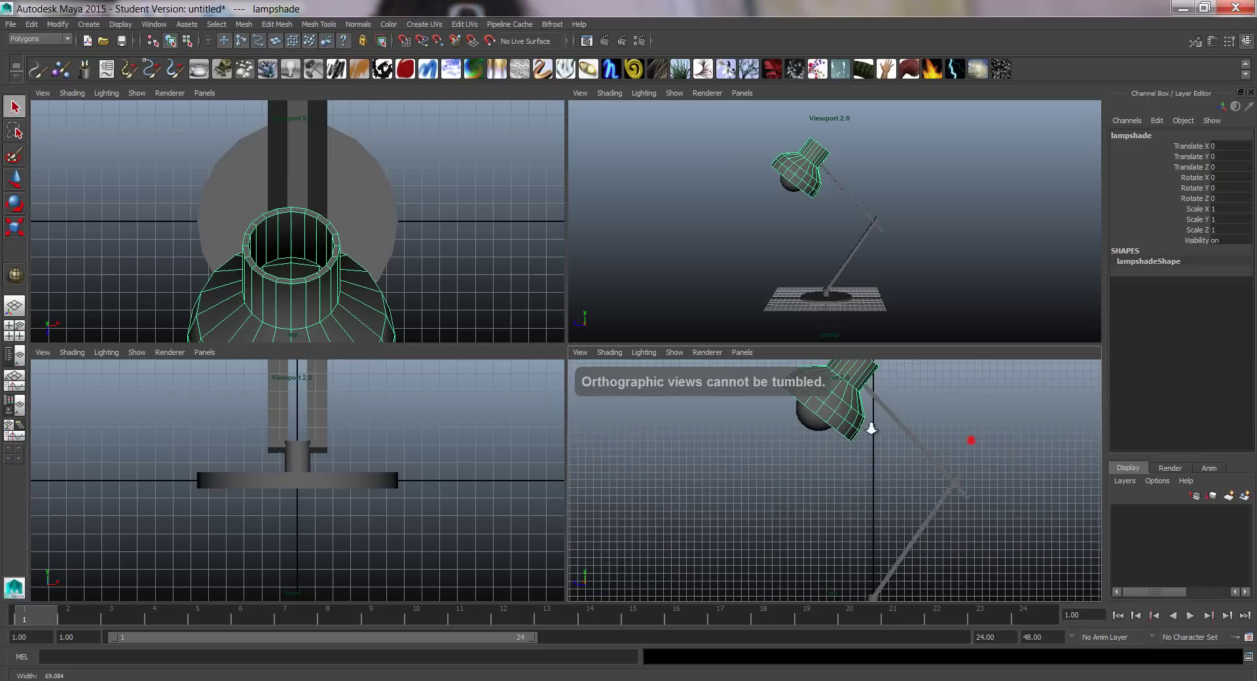
right_click_drag(872, 428, 793, 412, "alt")
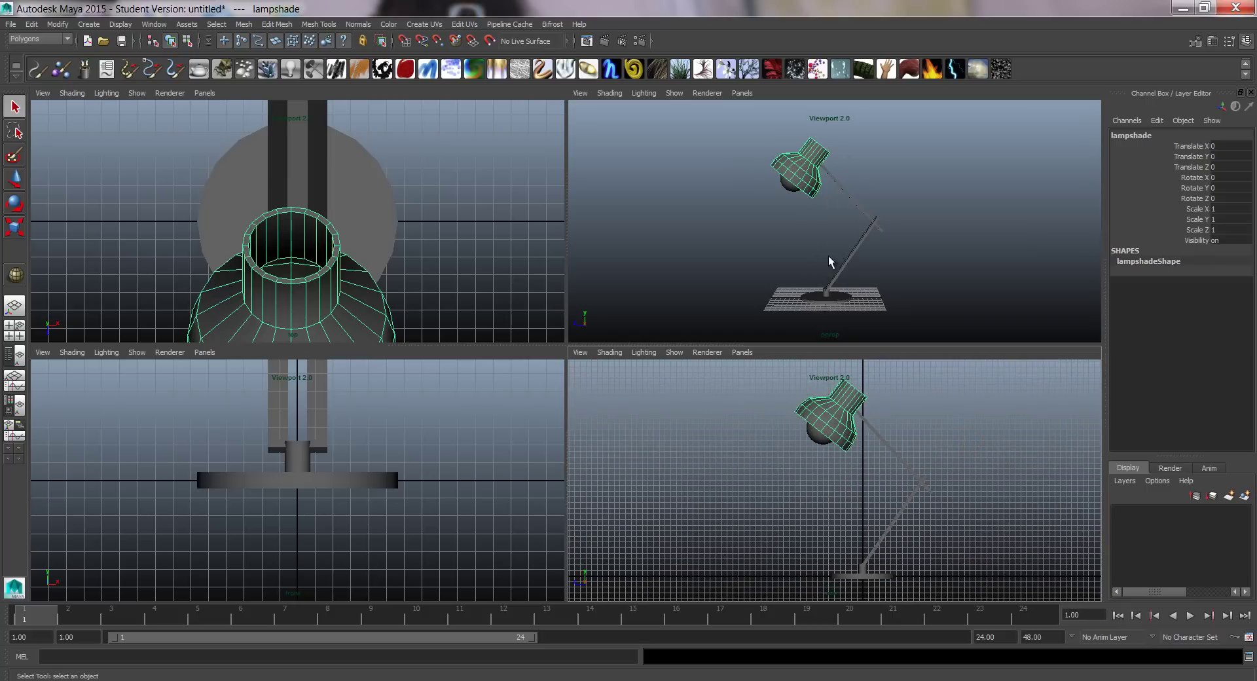
left_click(844, 305)
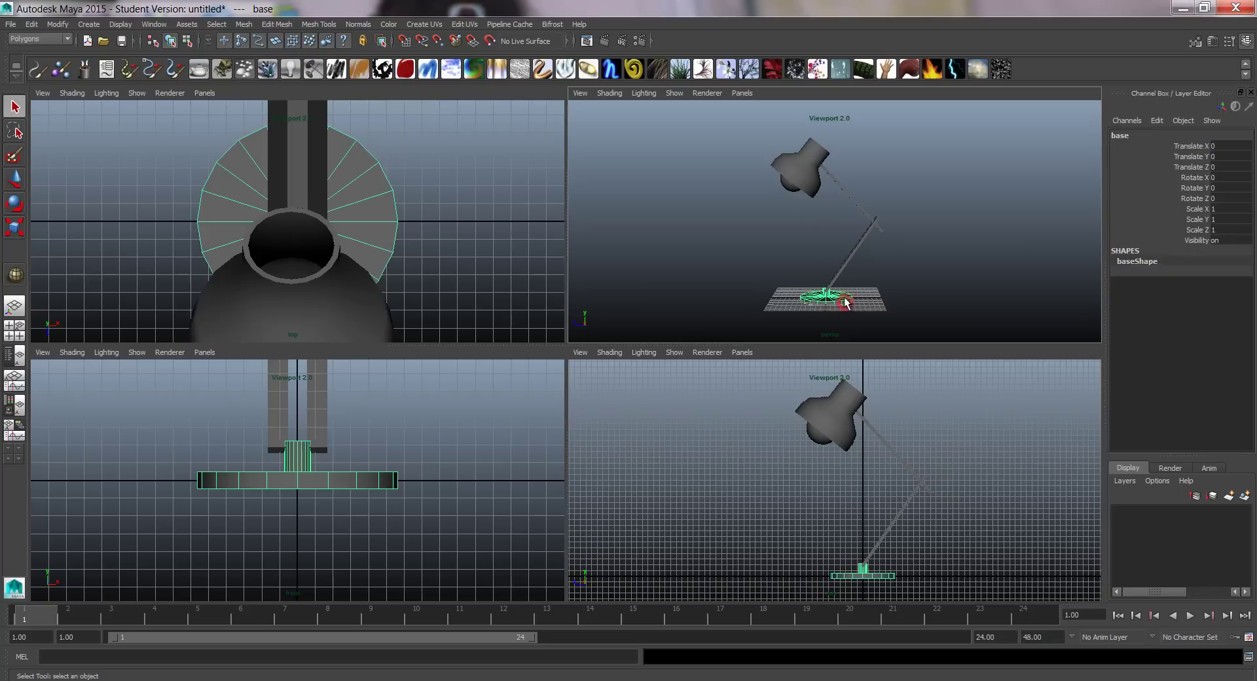
key("w")
middle_click_drag(894, 264, 864, 265)
key("ctrl+z")
Step: Parent the bulb to the lampshade
middle_click_drag(823, 168, 821, 183, "alt")
scroll(820, 184, "up", 3)
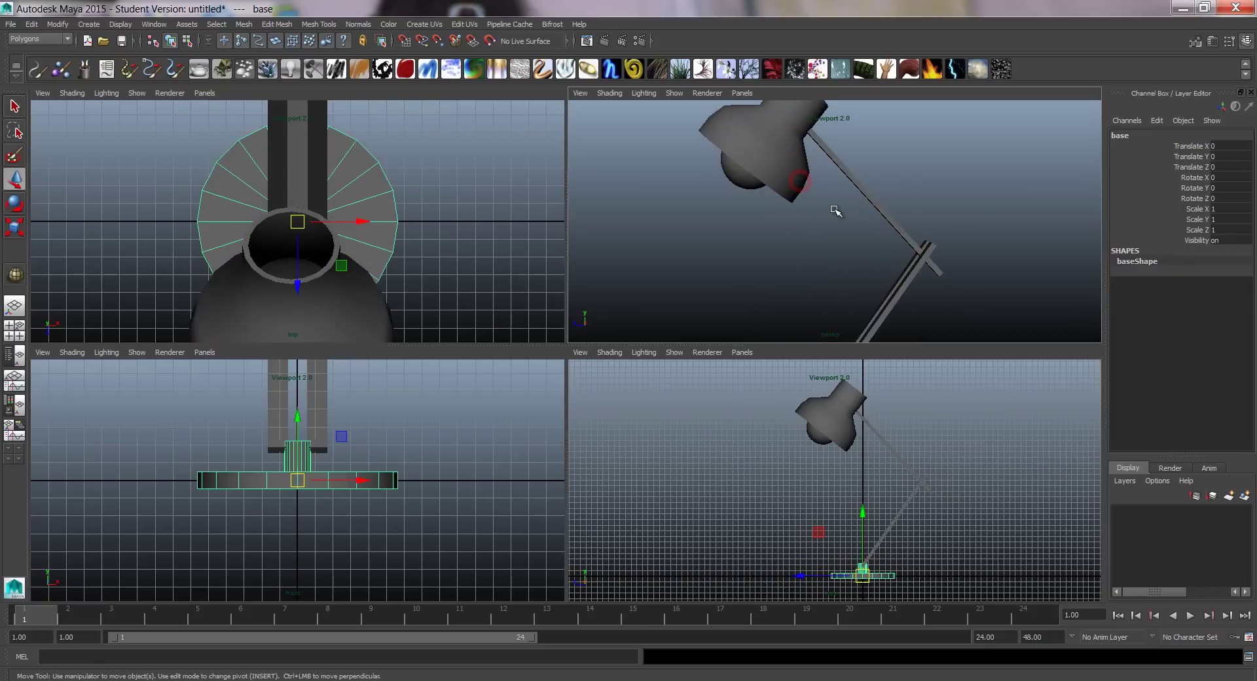
scroll(795, 160, "up", 5)
left_click(795, 161)
key("f")
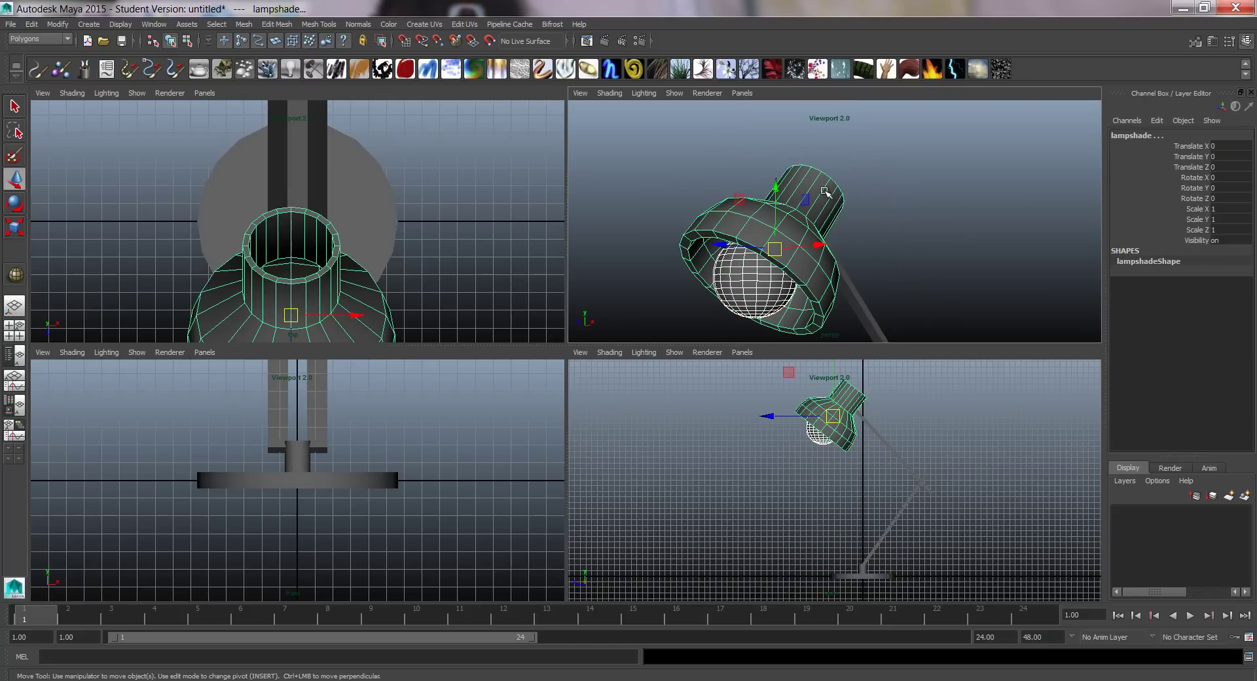
key("Down")
left_click(819, 189)
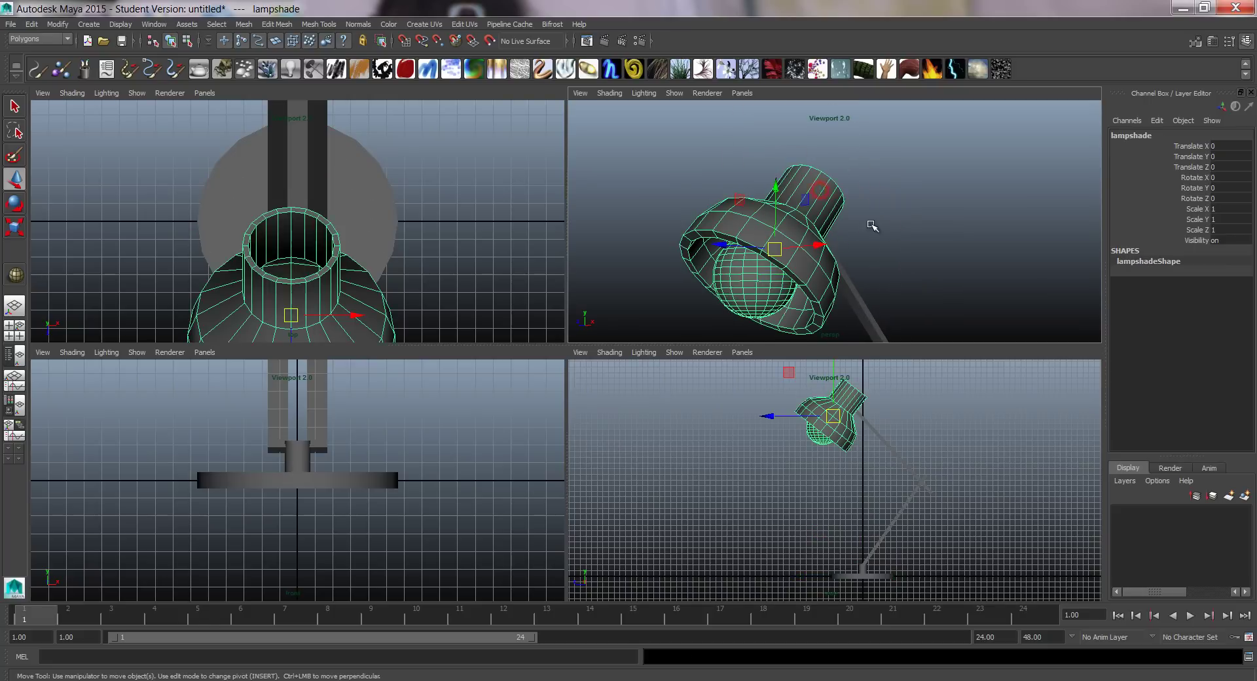
Step: Test the lampshade and bulb link by moving the lampshade, and undo the move
left_click_drag(853, 233, 860, 232, "alt")
mouse_move(844, 218)
middle_mouse_down()
mouse_move(829, 172)
mouse_move(833, 216)
middle_mouse_up()
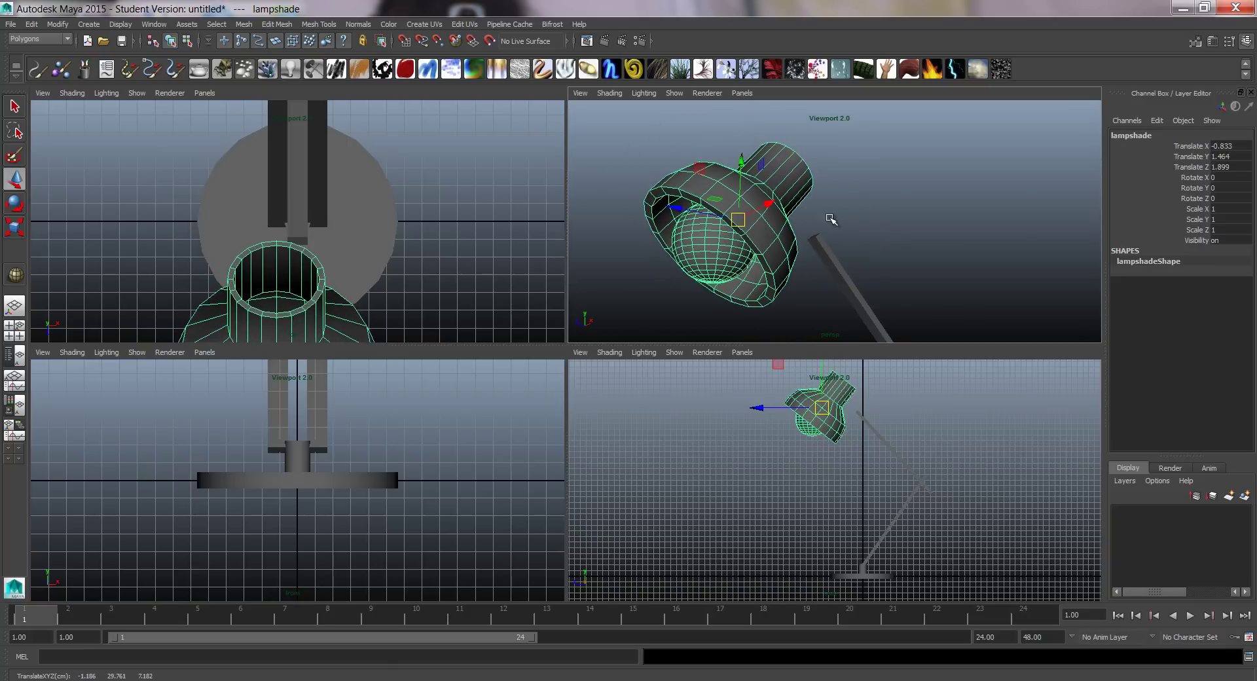
key("ctrl+z")
Step: Show the Outliner and parent the lampshade to upperBeam
left_click(155, 24)
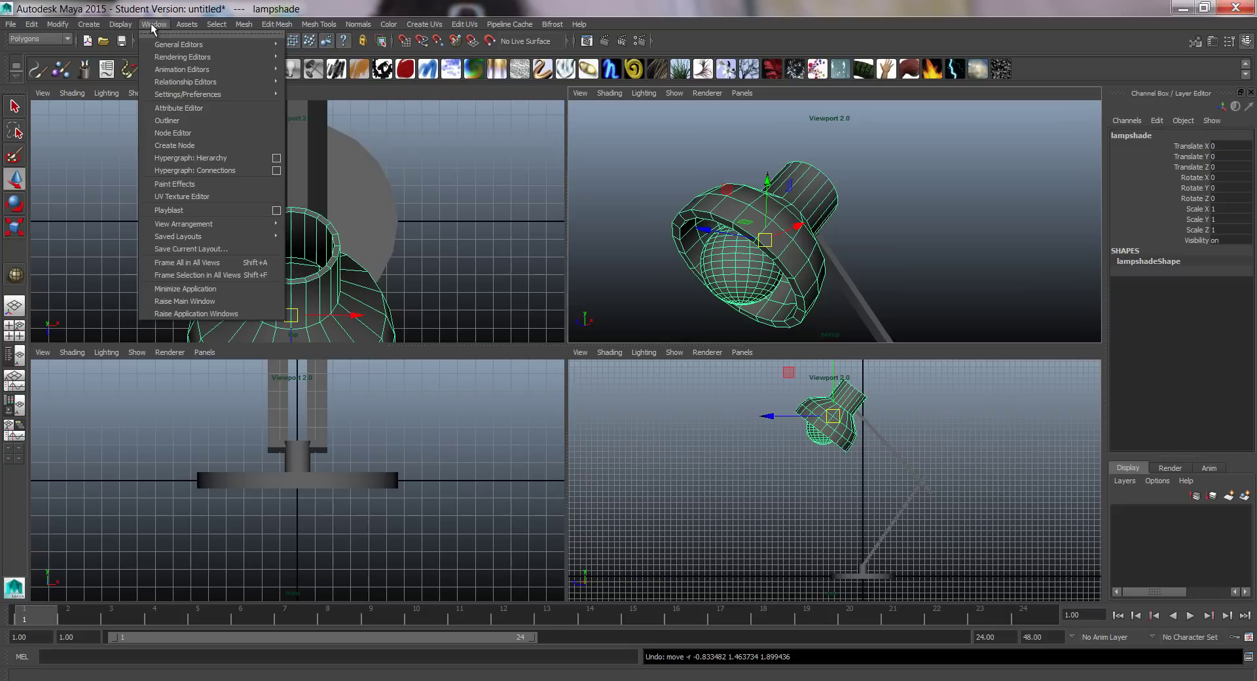
left_click(178, 120)
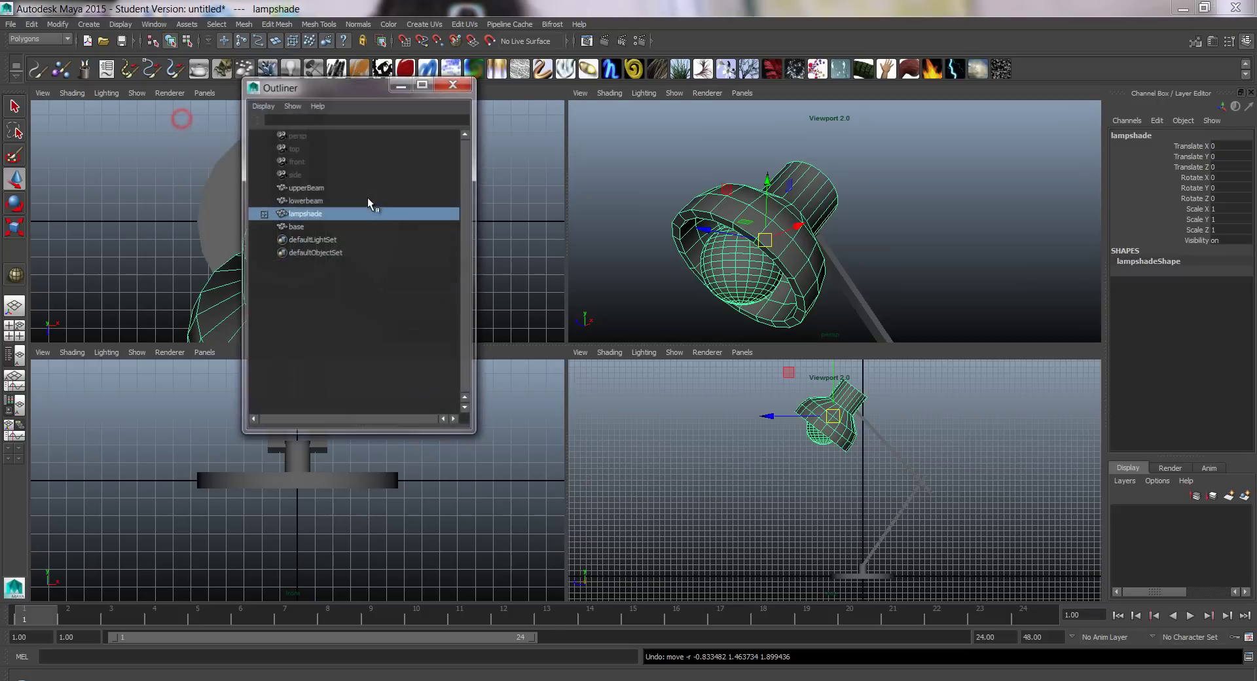
left_click_drag(344, 88, 311, 129)
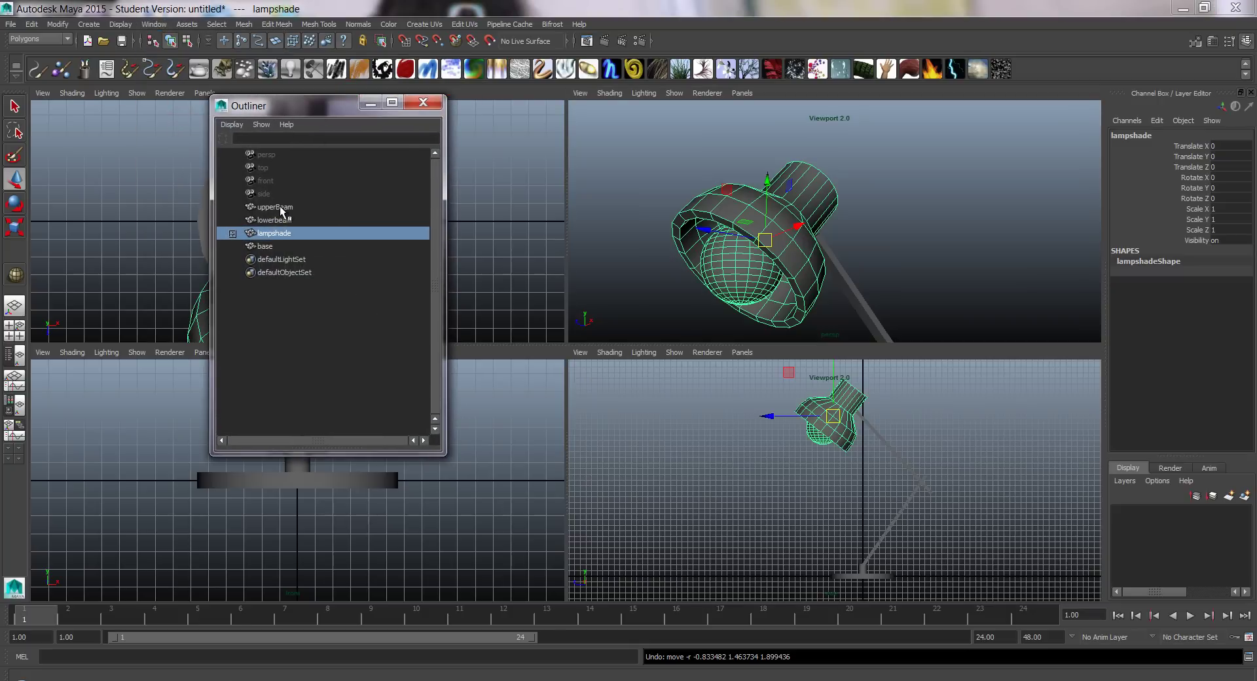
left_click_drag(844, 147, 786, 156, "alt")
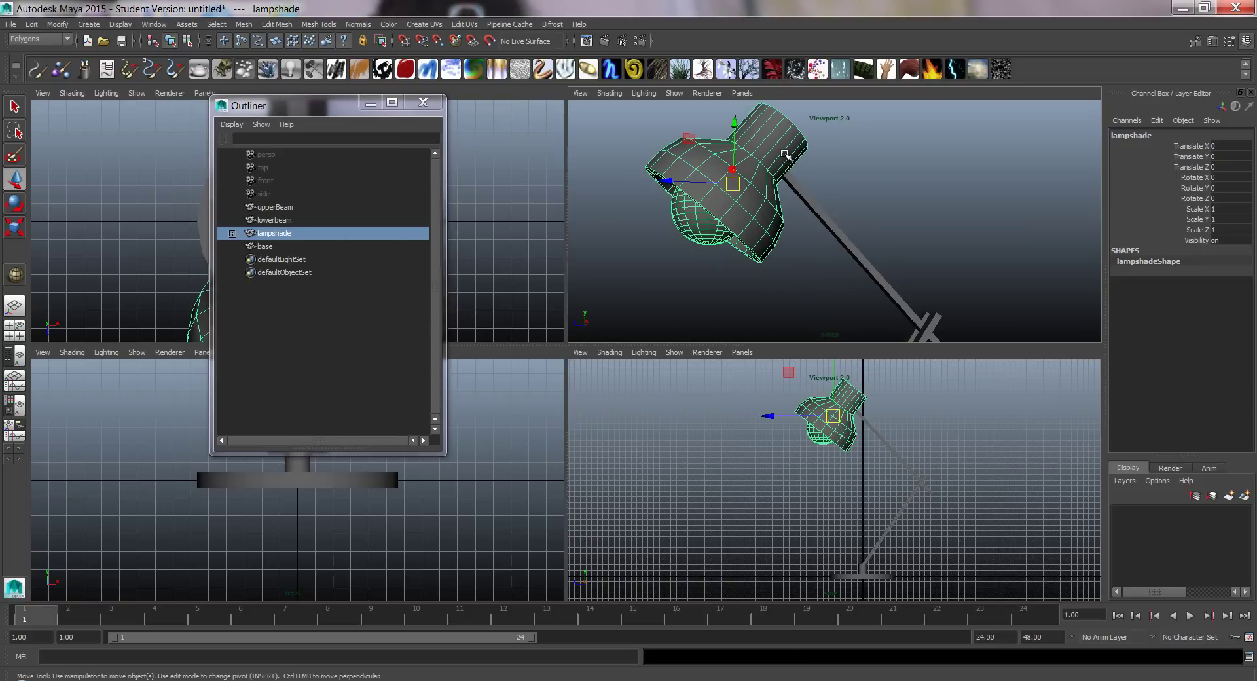
left_click(825, 218, "shift")
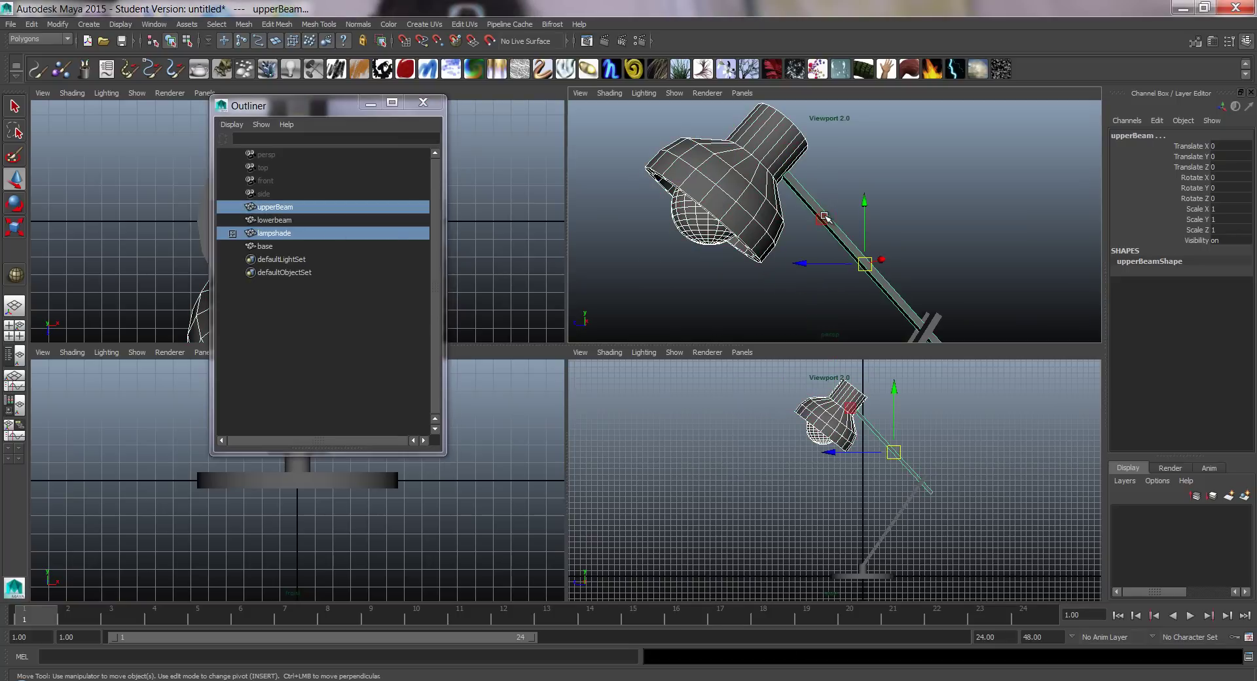
key("p")
Step: Parent upperBeam to lowerbeam, and lowerbeam to the base
left_click_drag(825, 218, 808, 184, "alt")
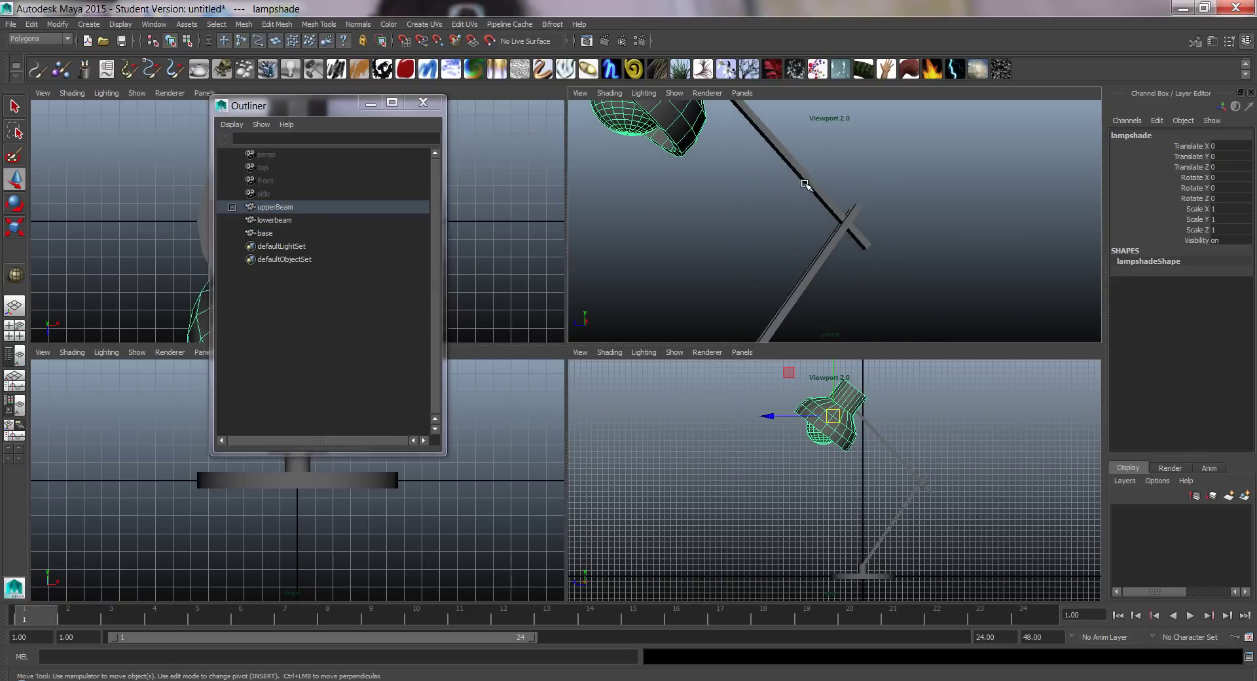
left_click(811, 186)
left_click(821, 263, "shift")
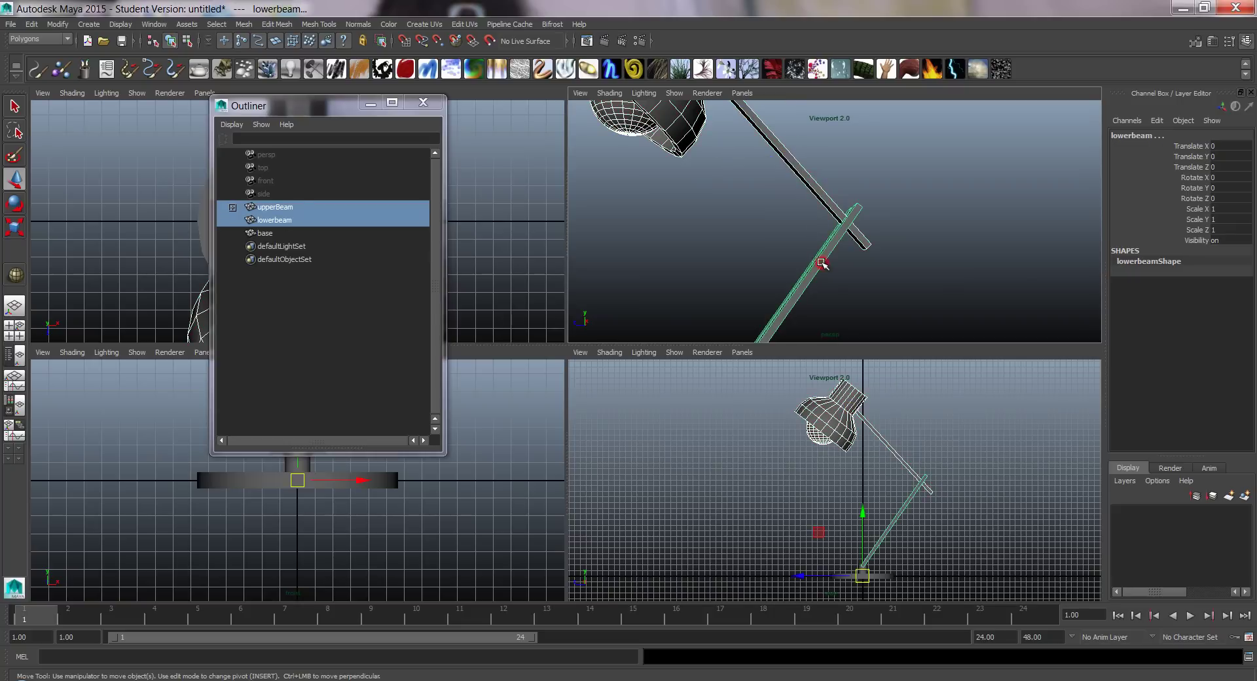
key("p")
middle_click_drag(924, 213, 941, 98, "alt")
left_click(825, 154)
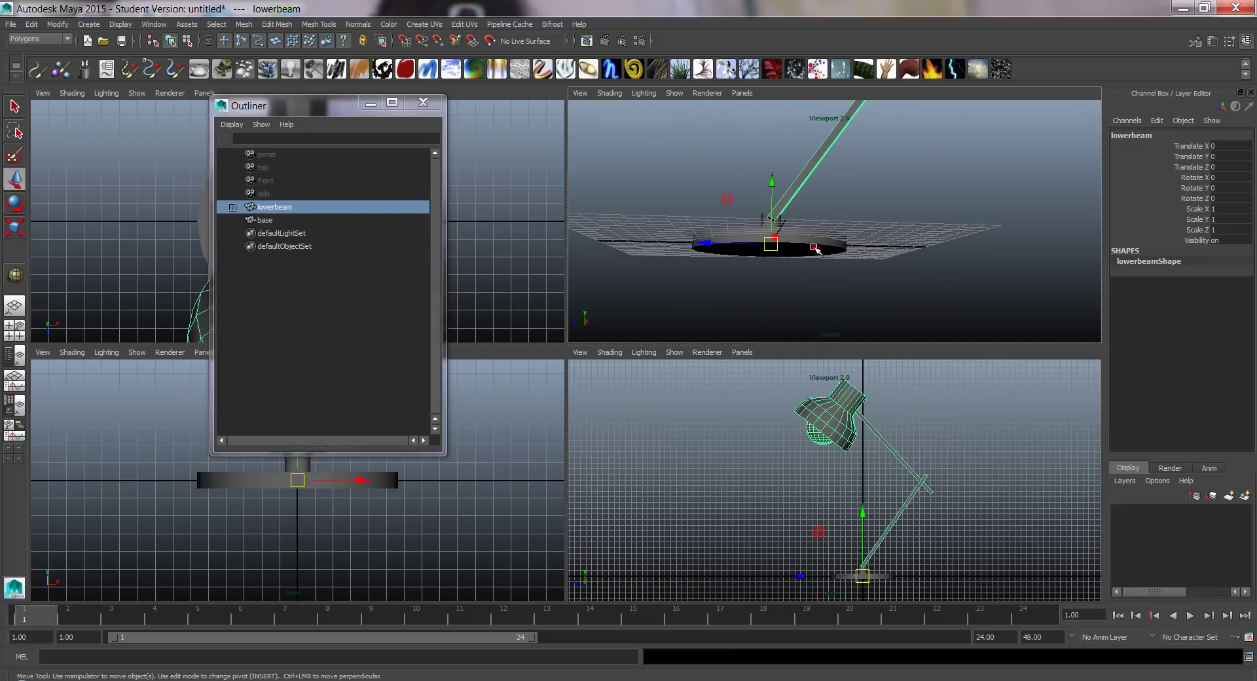
left_click(815, 249, "shift")
key("p")
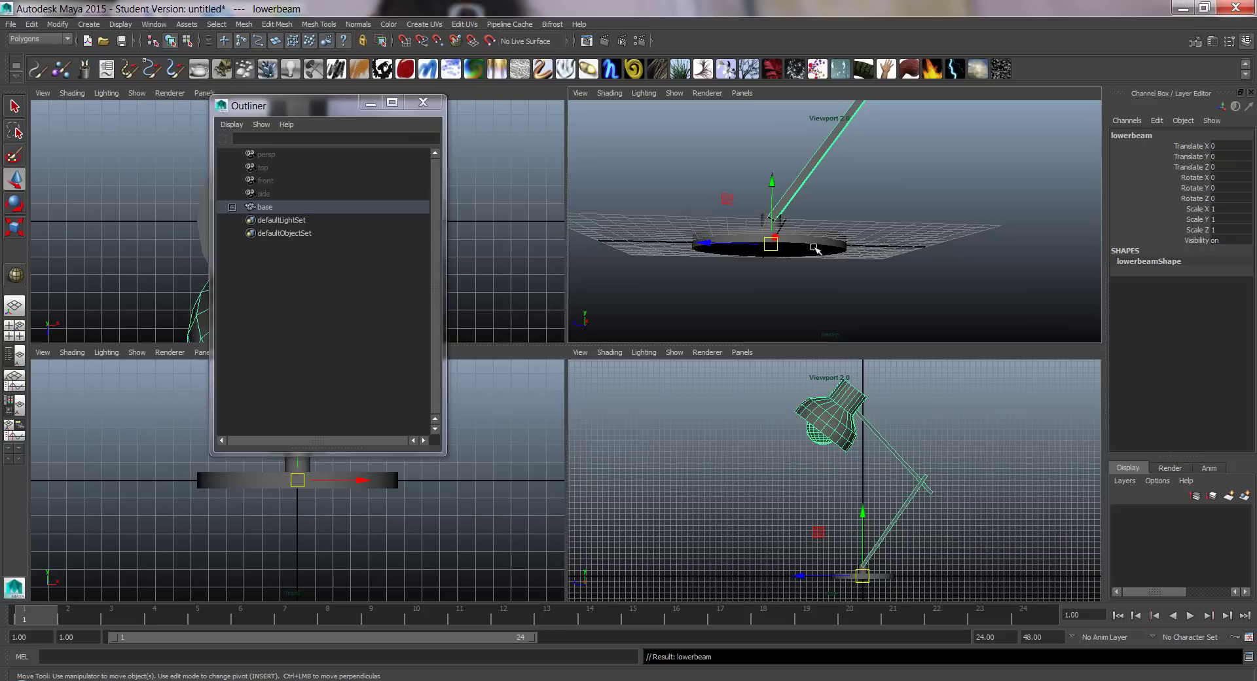
Step: Expand the full hierarchy under base in the Outliner to check the parenting order down to the bulb
left_click(232, 207)
left_click(245, 220)
left_click(258, 233)
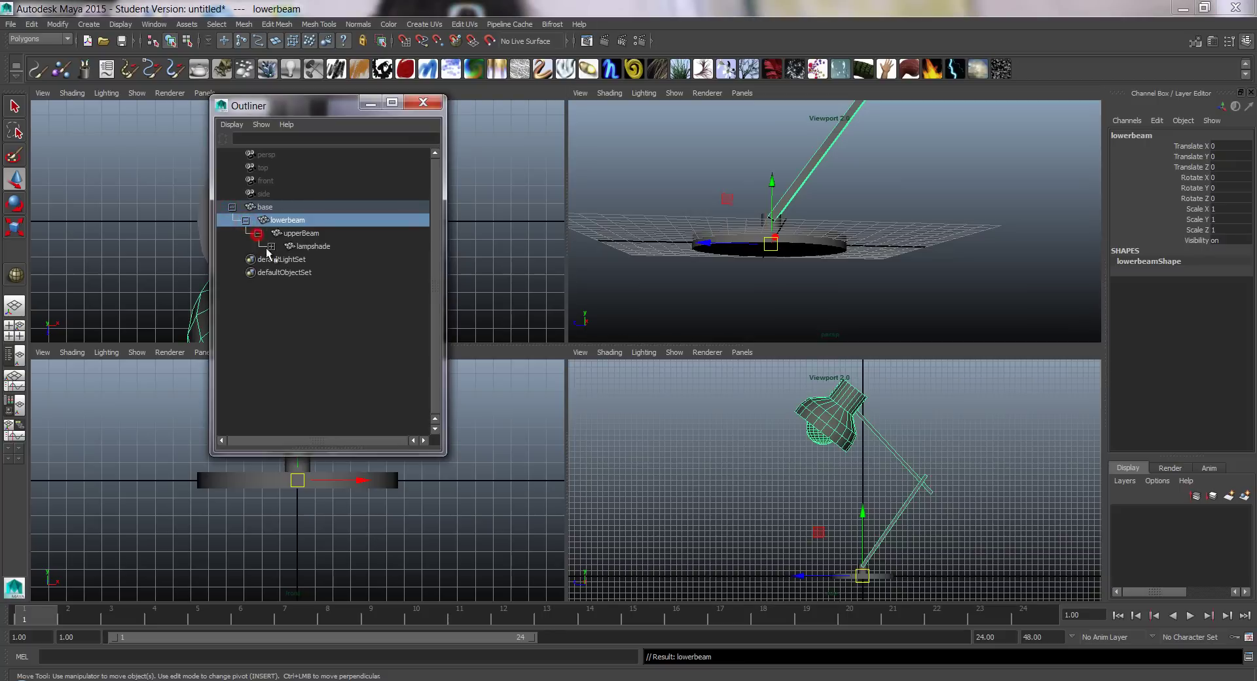
left_click(271, 246)
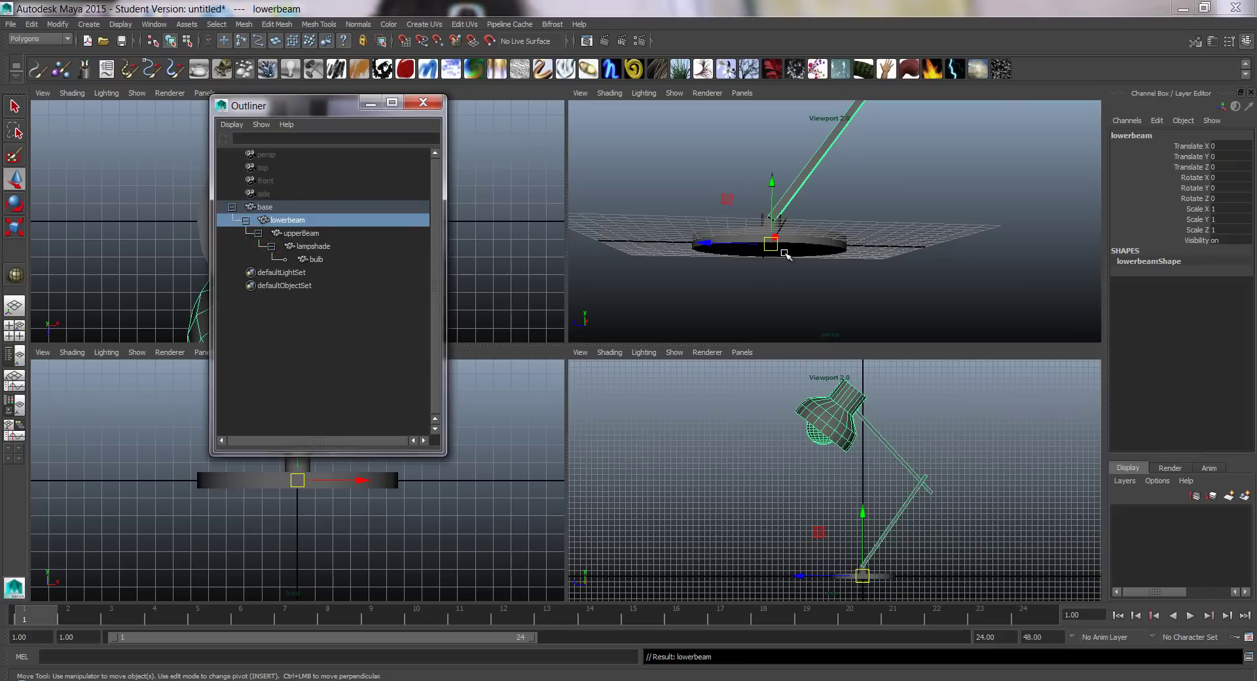
Step: Test the full hierarchy by selecting the base and moving the whole lamp, and undo the move
left_click_drag(785, 254, 812, 276, "alt")
left_click(815, 273)
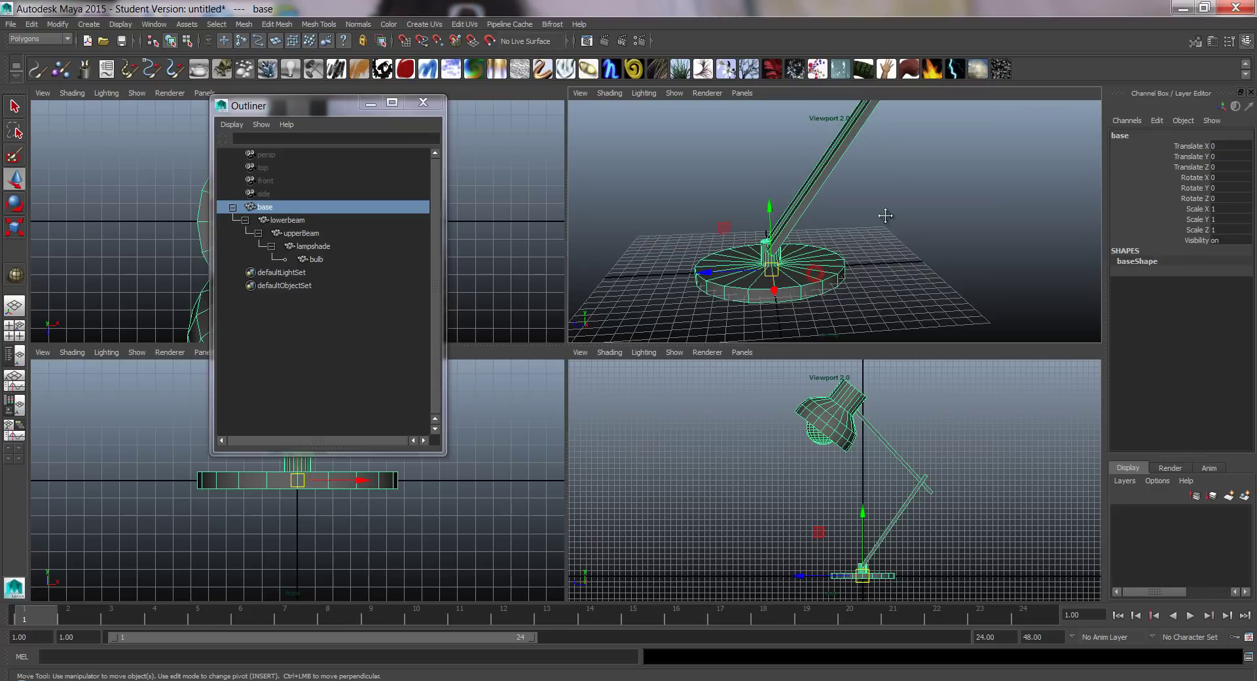
key("f")
key("space")
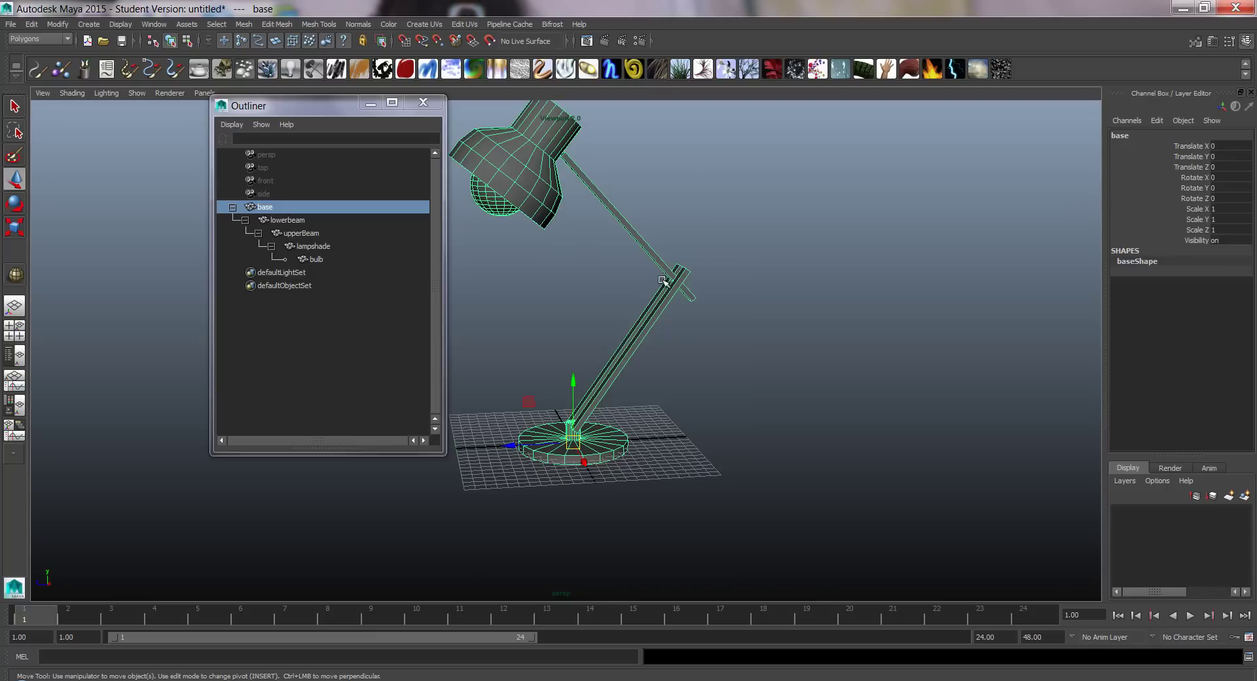
middle_click_drag(680, 358, 901, 397, "alt")
key("ctrl+z")
key("ctrl+z")
key("ctrl+z")
key("ctrl+z")
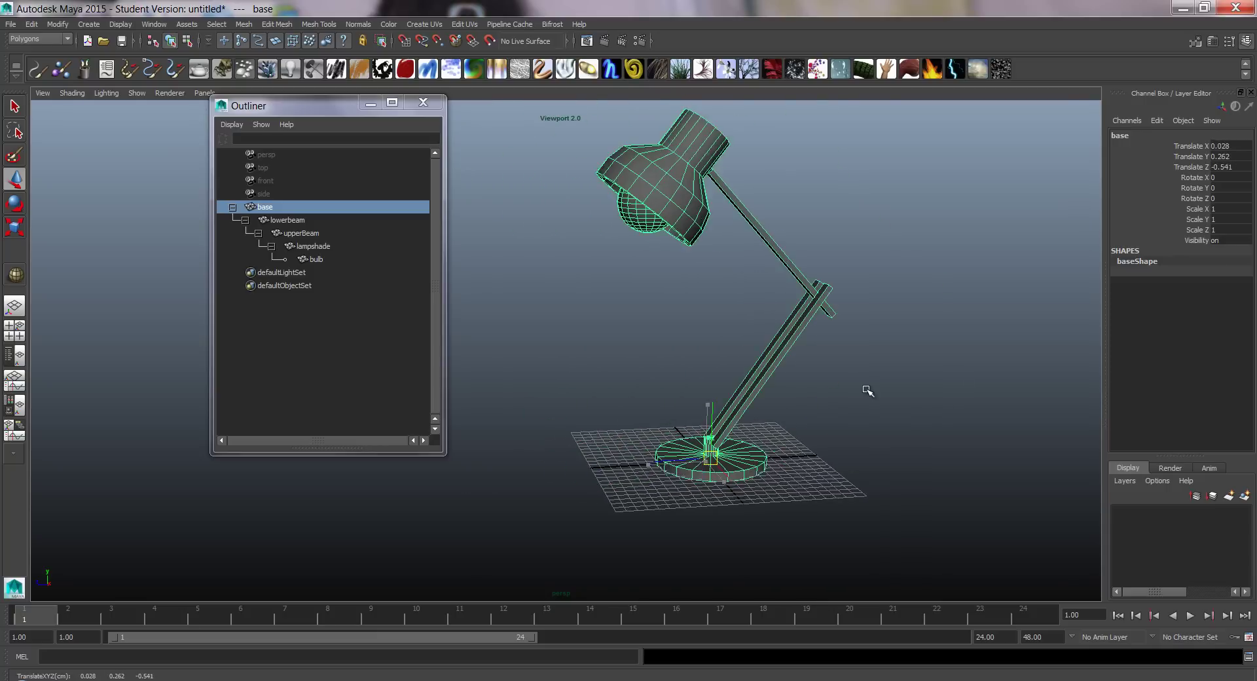
Step: Test rotating upperBeam about its default pivot in the side view, and undo the rotation
key("space")
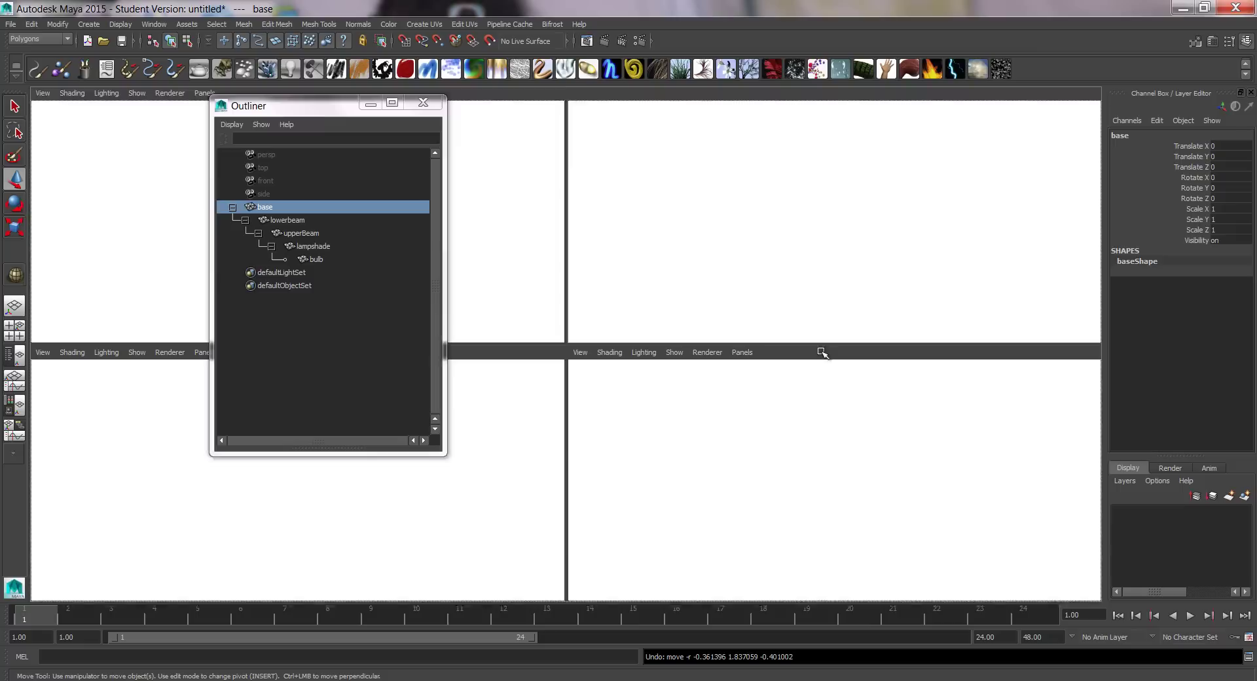
middle_click_drag(974, 440, 954, 436, "alt")
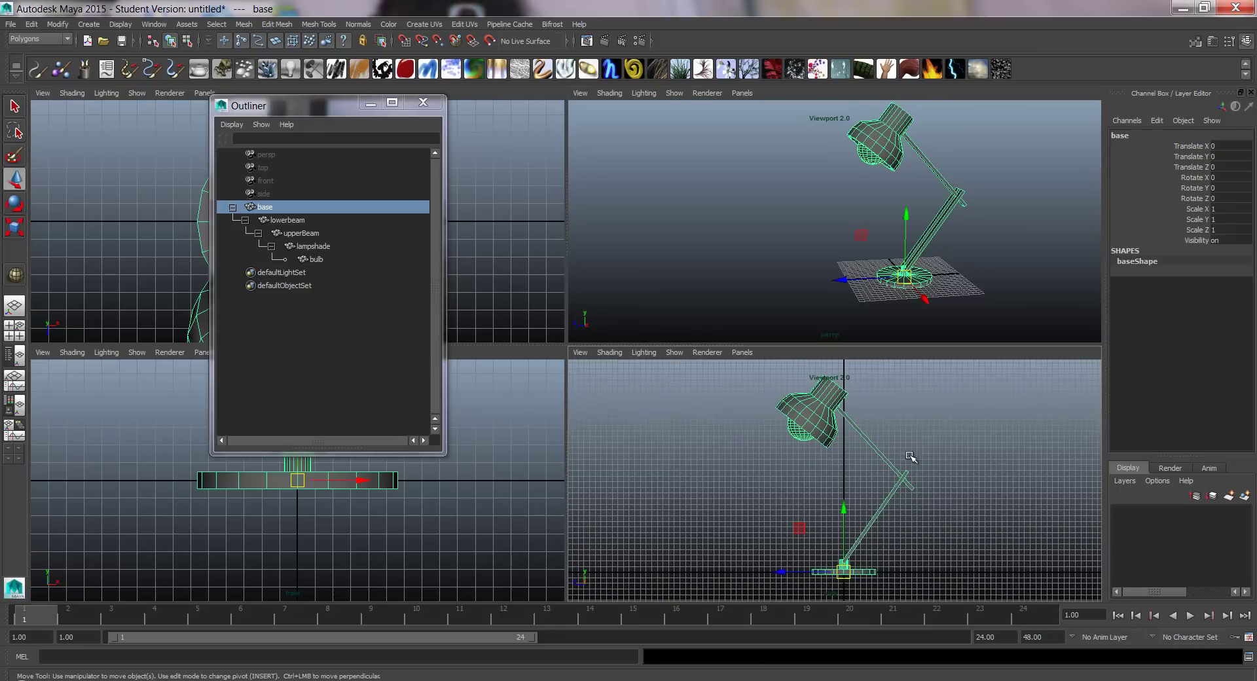
left_click(888, 459)
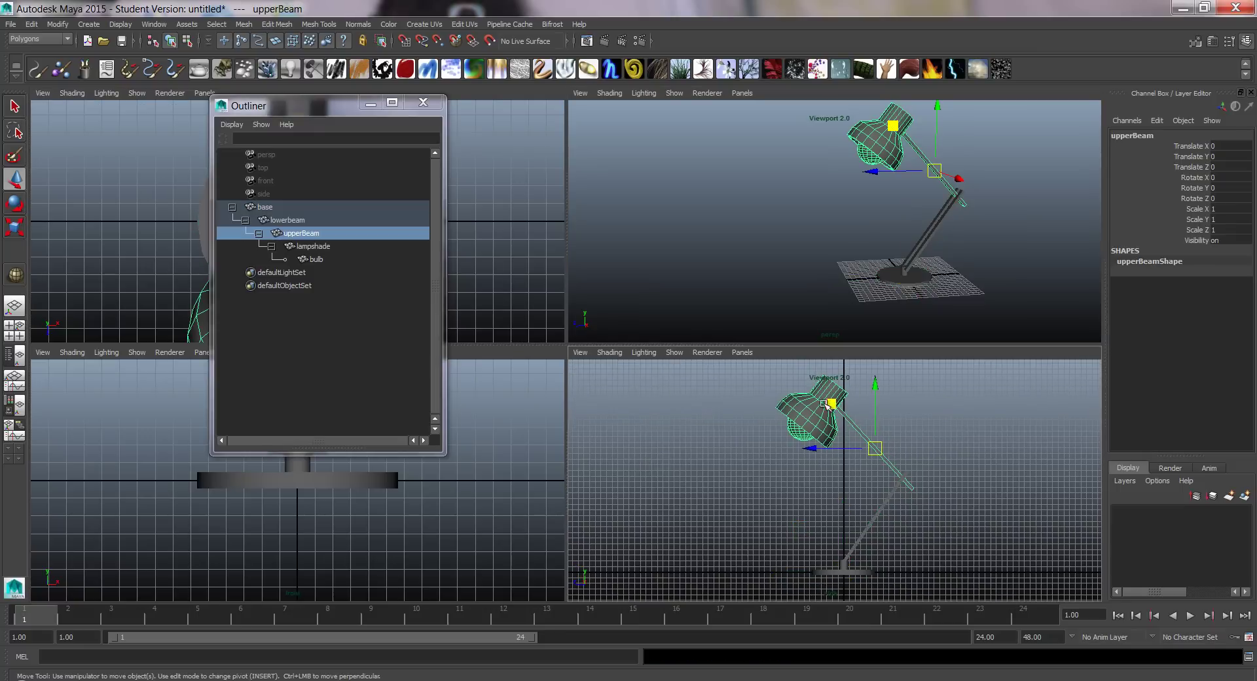
key("e")
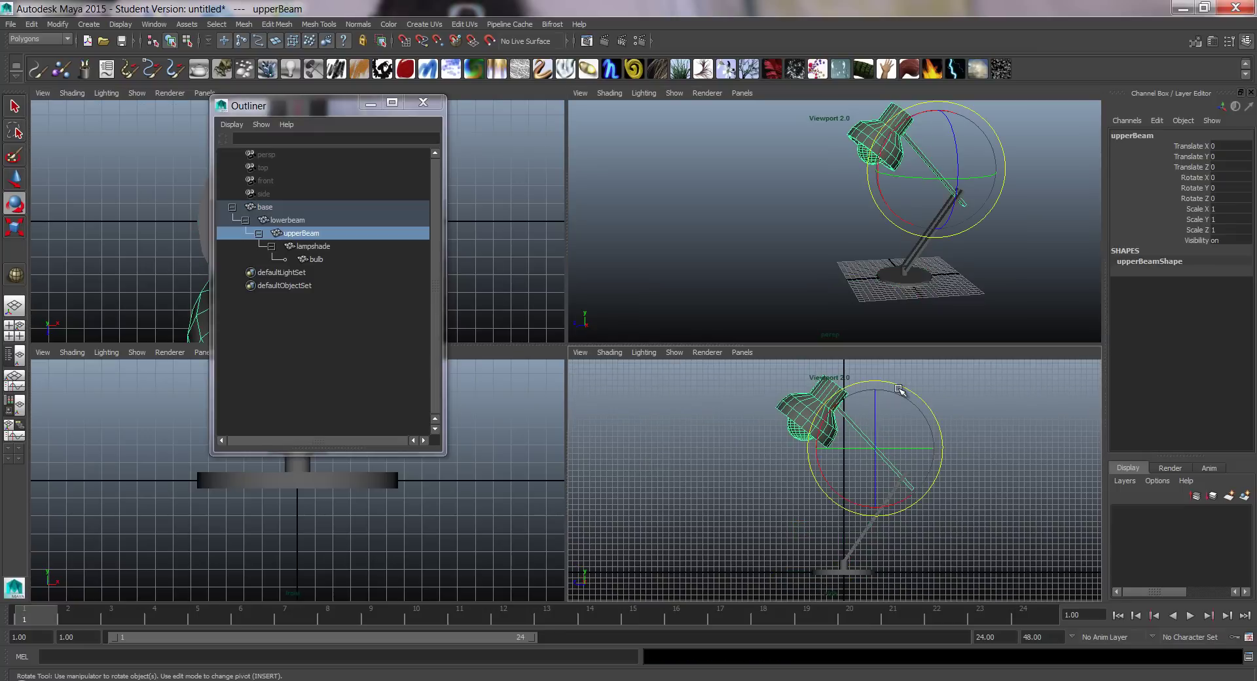
left_click_drag(922, 393, 895, 401)
key("ctrl+z")
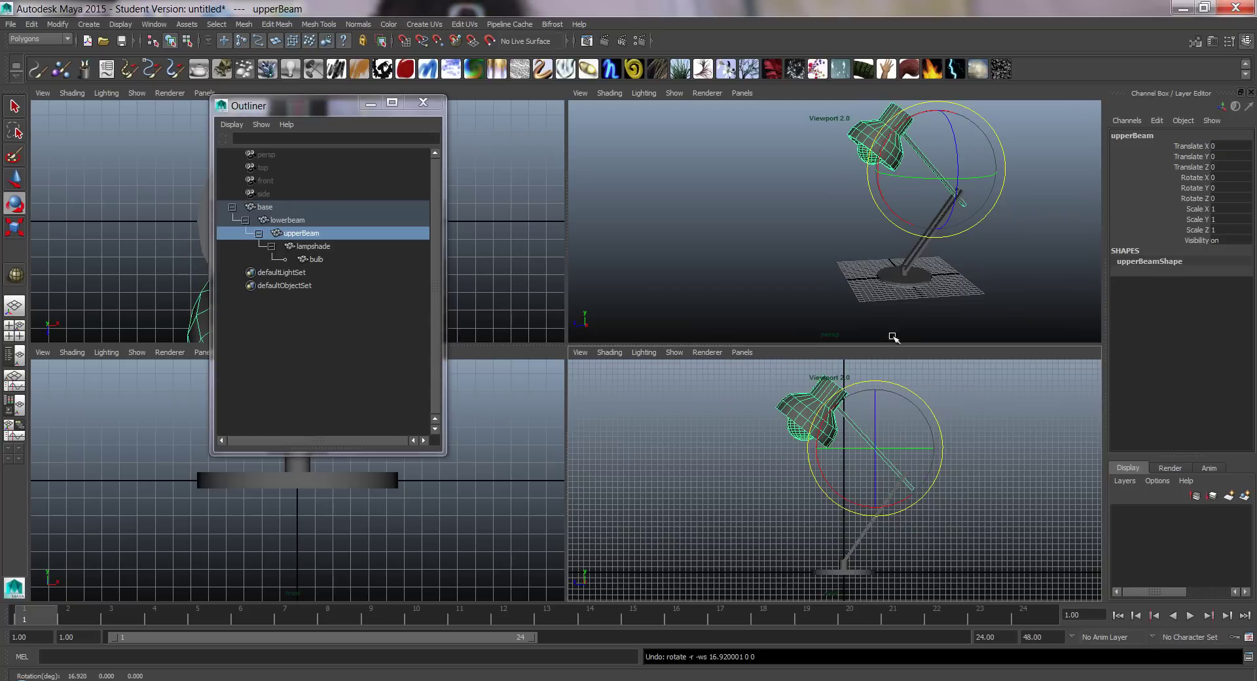
Step: Move the pivot of lowerbeam to its lower end, where it joins the base post
key("space")
middle_click_drag(554, 189, 652, 218, "alt")
right_click_drag(652, 219, 808, 236, "alt")
middle_click_drag(843, 285, 840, 243, "alt")
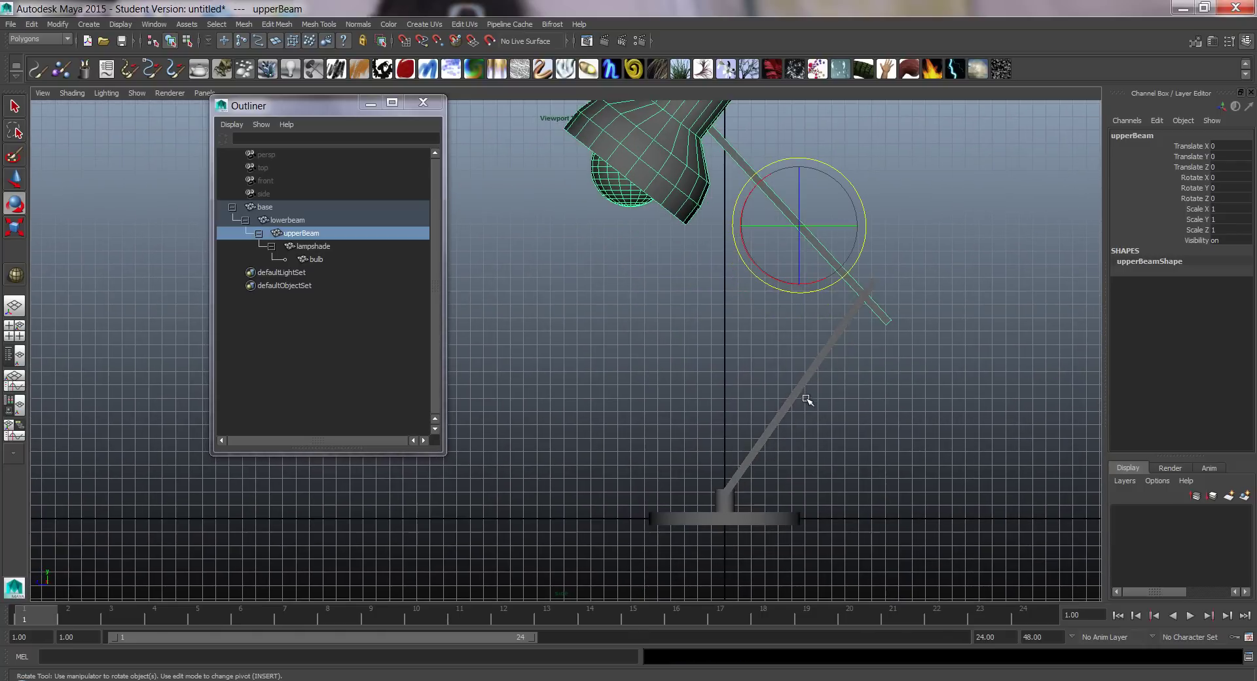
left_click(799, 394)
middle_click_drag(804, 355, 991, 292, "alt")
middle_click_drag(878, 290, 804, 292, "alt")
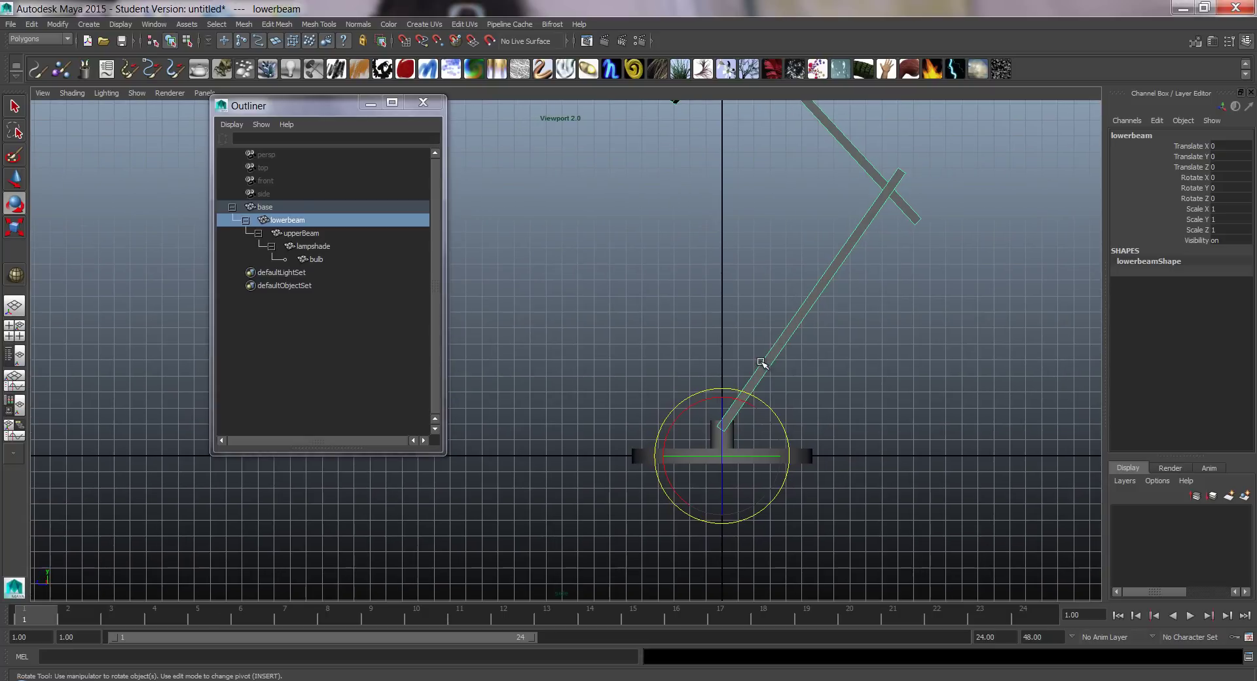
key("w")
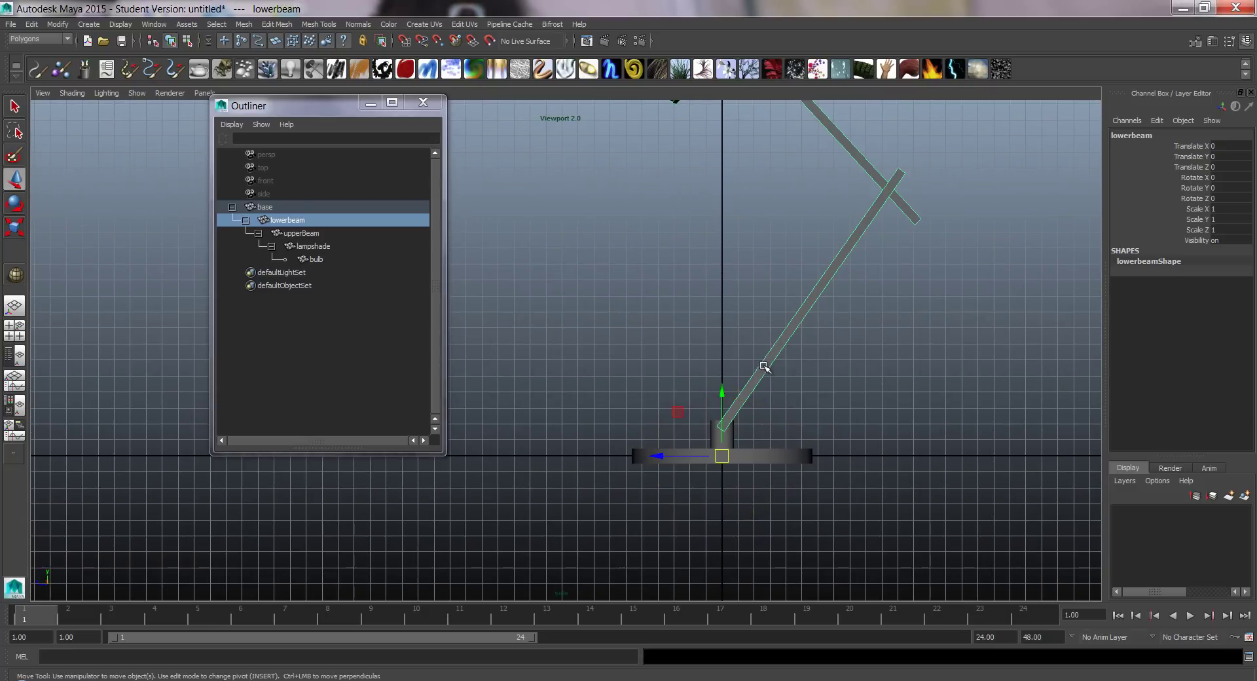
middle_click_drag(787, 393, 772, 409, "alt")
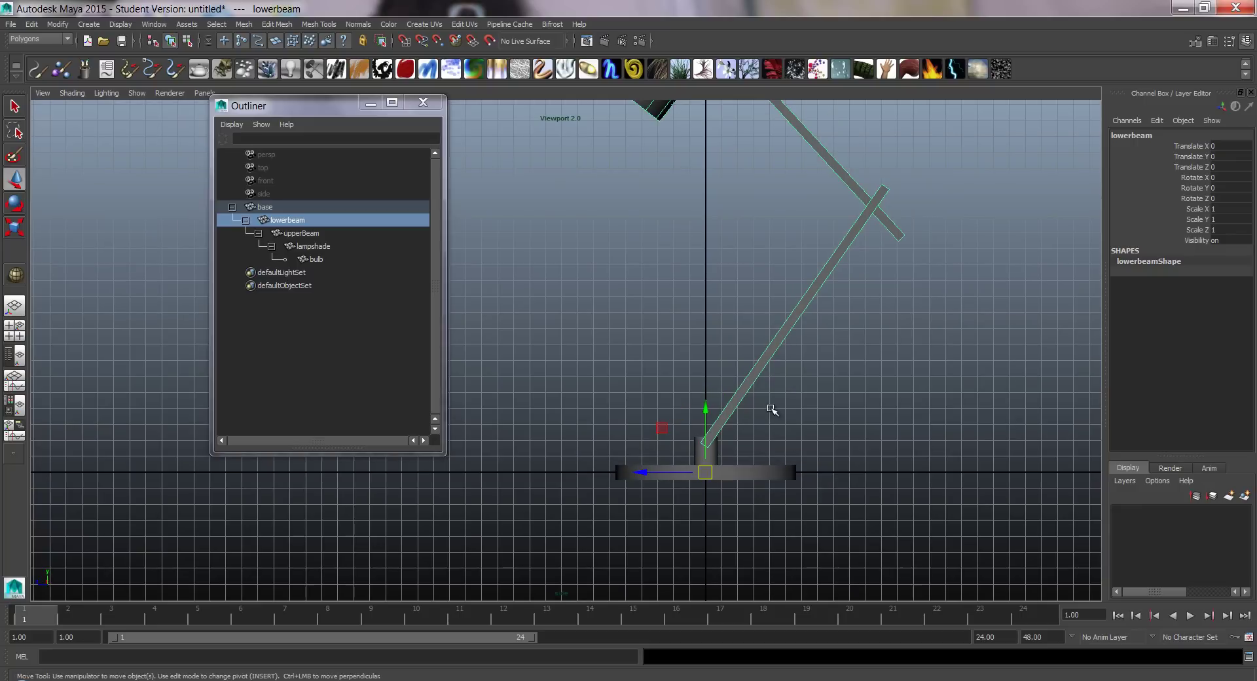
key("Insert")
left_click_drag(706, 472, 713, 451)
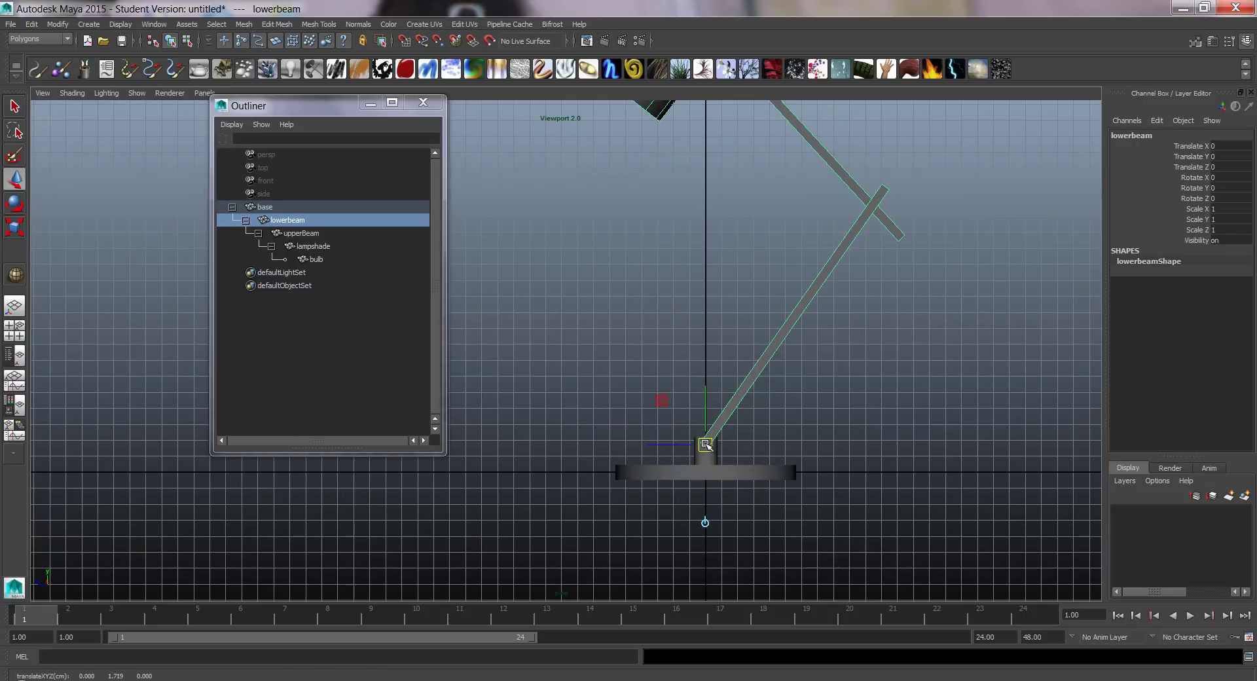
Step: Move the pivot of upperBeam to the elbow joint where it crosses lowerbeam
left_click(830, 158)
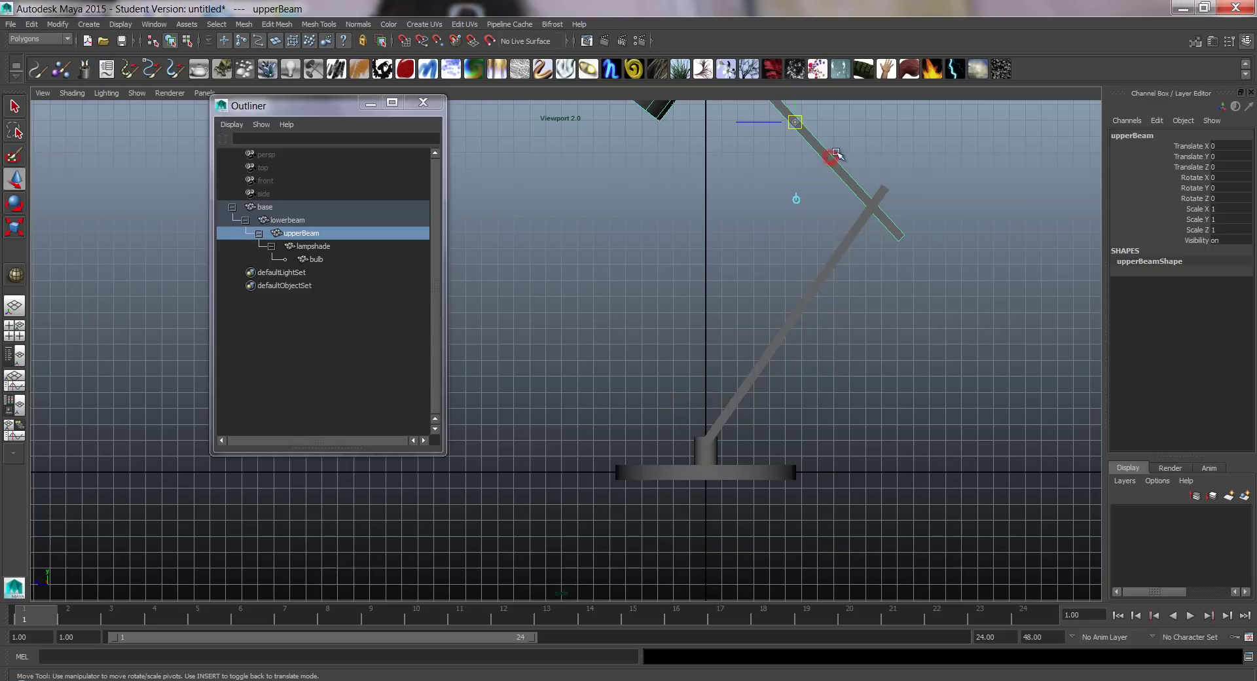
middle_click_drag(833, 155, 755, 247, "alt")
left_click_drag(755, 248, 824, 321)
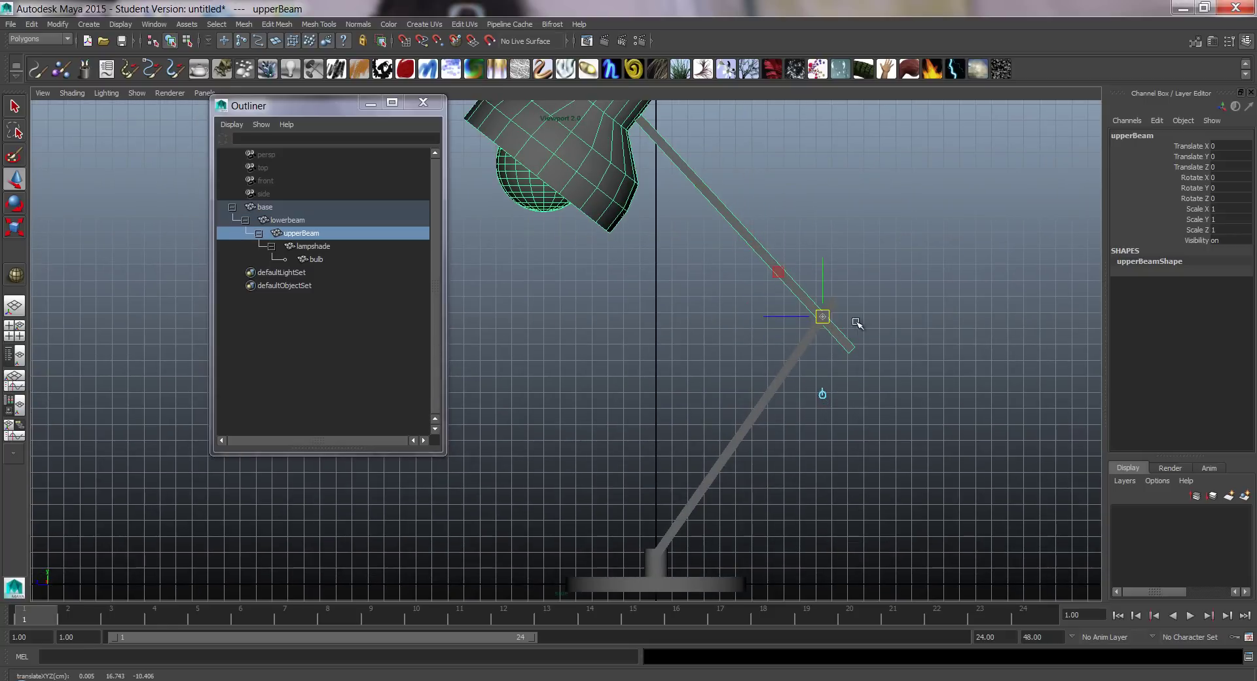
Step: Move the pivot of lampshade to the upper end of upperBeam and leave pivot editing
middle_click_drag(700, 152, 705, 198, "alt")
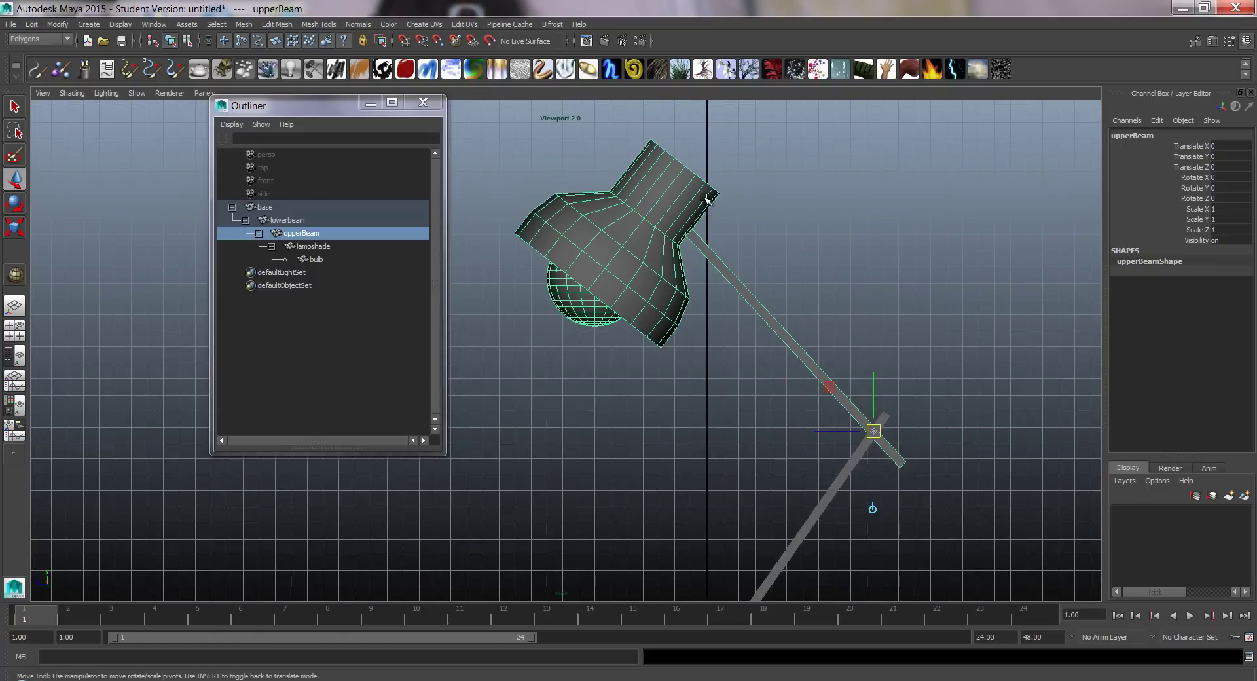
left_click(705, 198)
left_click_drag(627, 252, 696, 241)
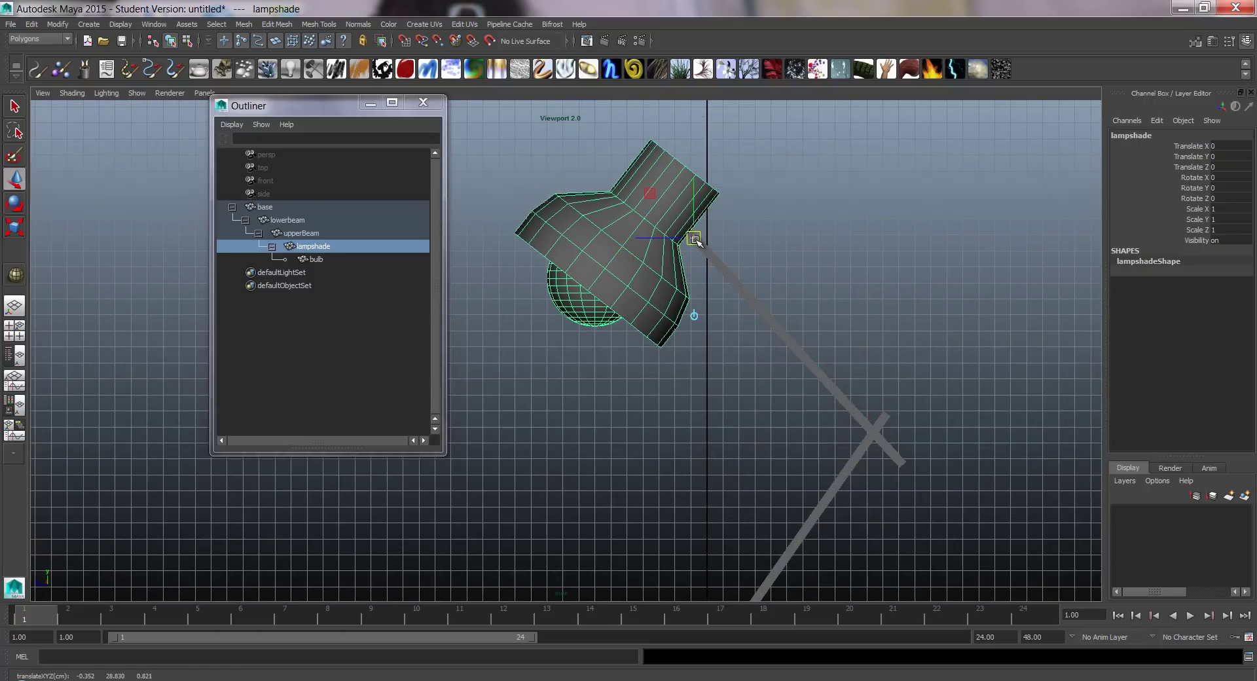
key("Insert")
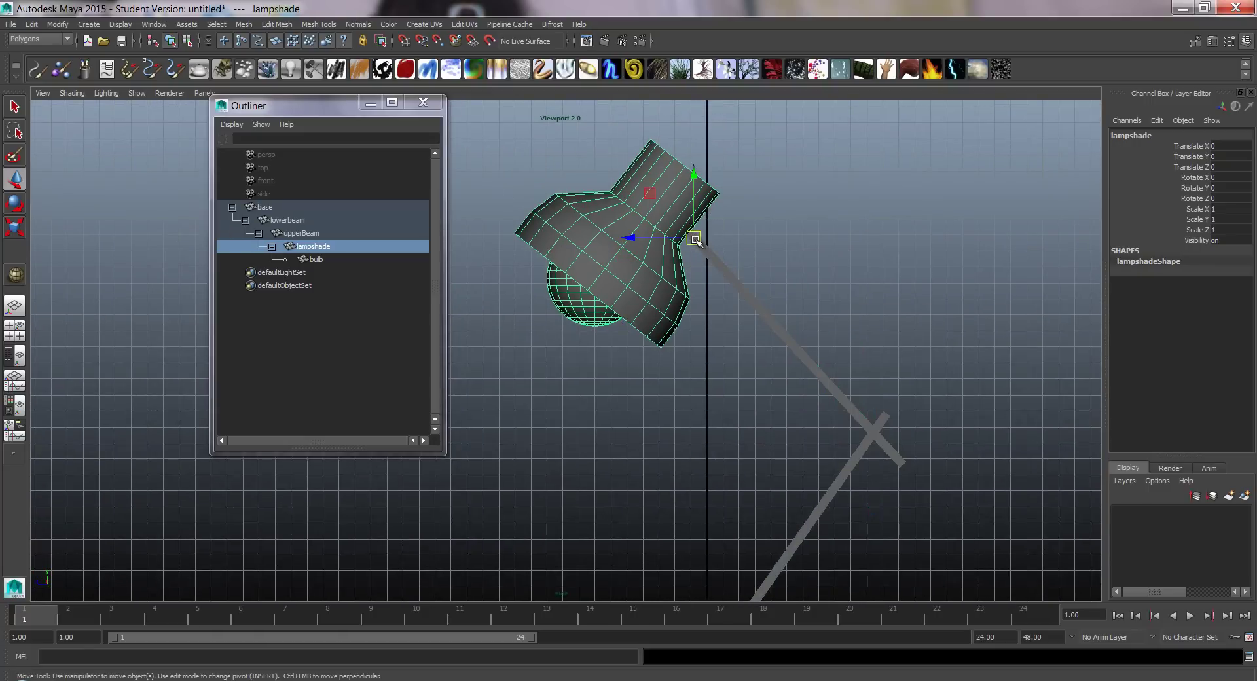
Step: Test moving and rotating the lampshade about its new pivot, undoing each change
left_click_drag(696, 241, 677, 237)
key("ctrl+z")
key("e")
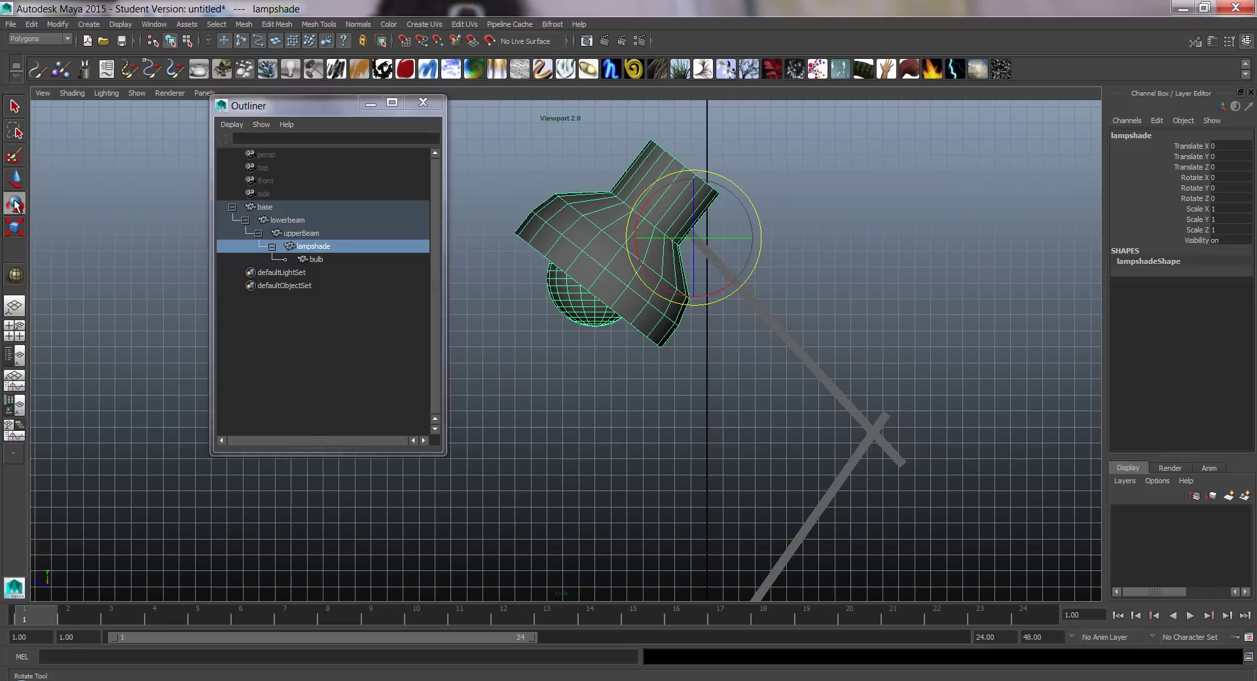
mouse_move(724, 185)
left_mouse_down()
mouse_move(762, 213)
mouse_move(722, 190)
left_mouse_up()
key("ctrl+z")
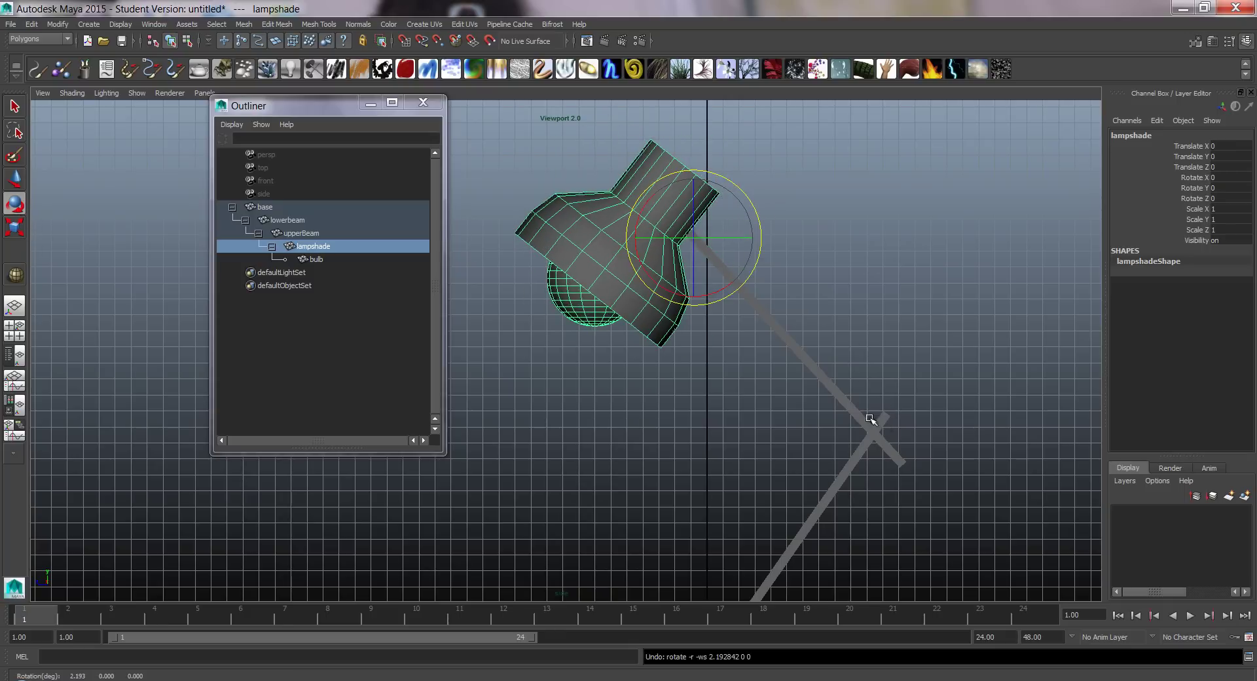
Step: Test the elbow and base joints by rotating upperBeam, undoing that, and rotating lowerbeam about its new pivot
left_click(870, 418)
middle_click_drag(870, 419, 822, 277)
key("ctrl+z")
key("ctrl+z")
middle_click_drag(920, 376, 938, 230, "alt")
scroll(938, 231, "down", 1)
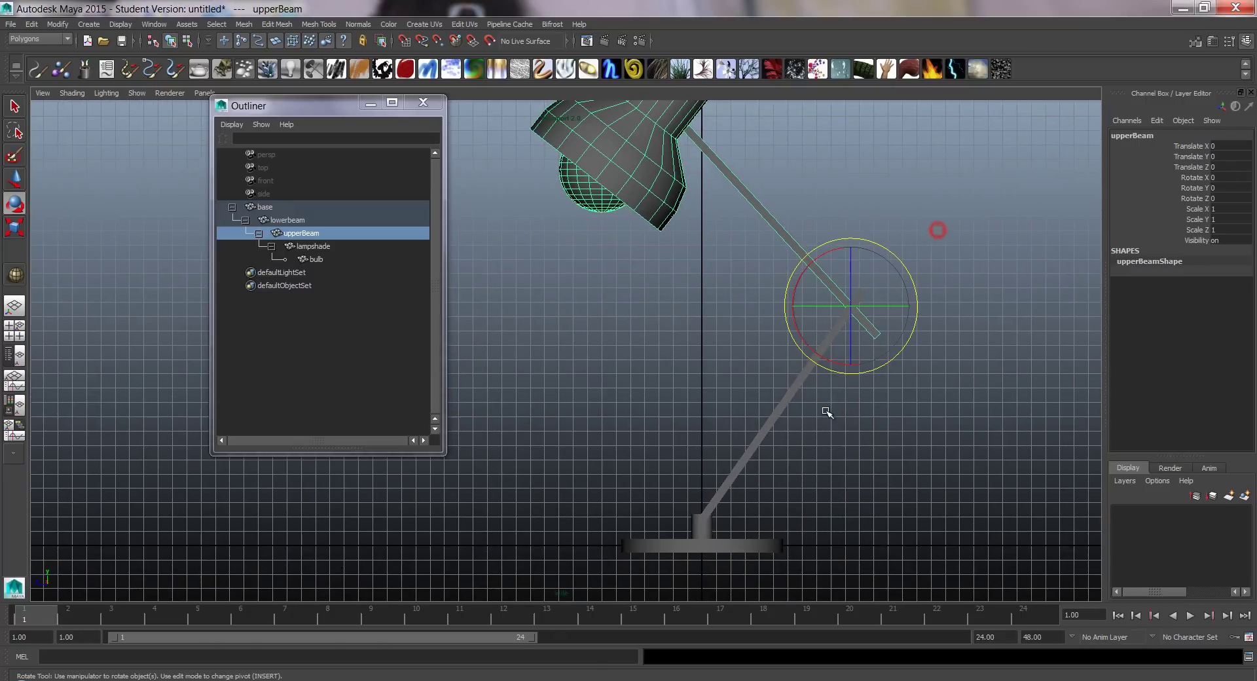
left_click(794, 390)
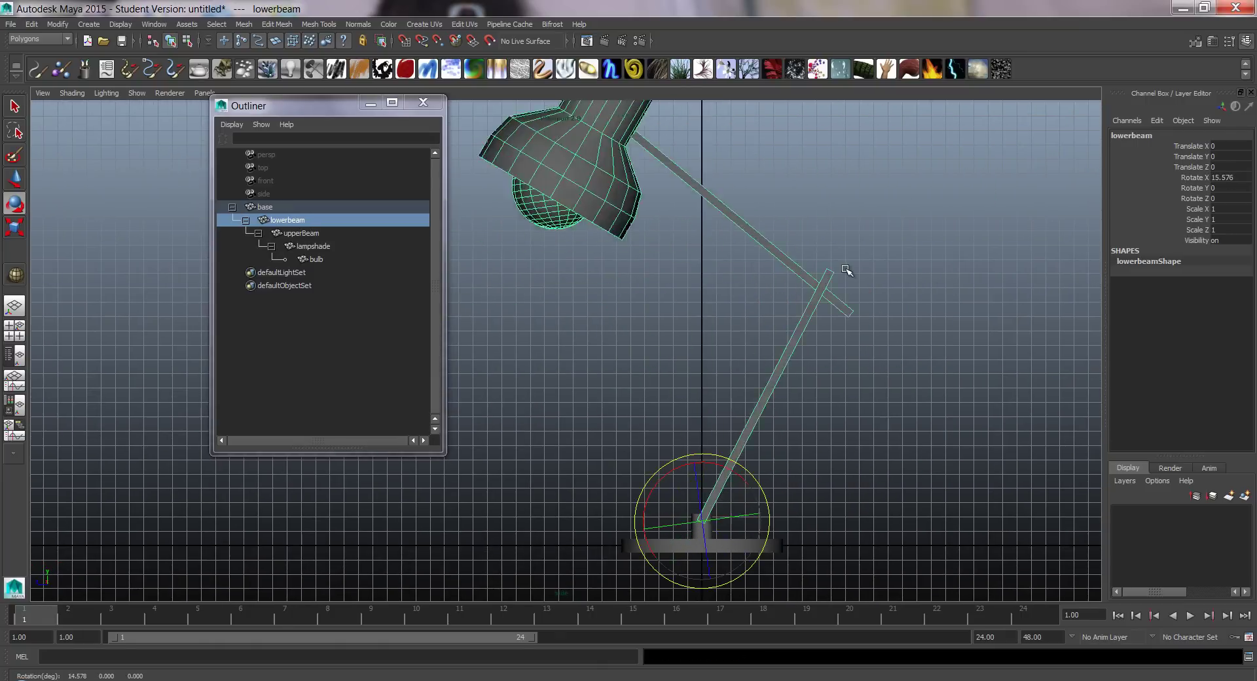
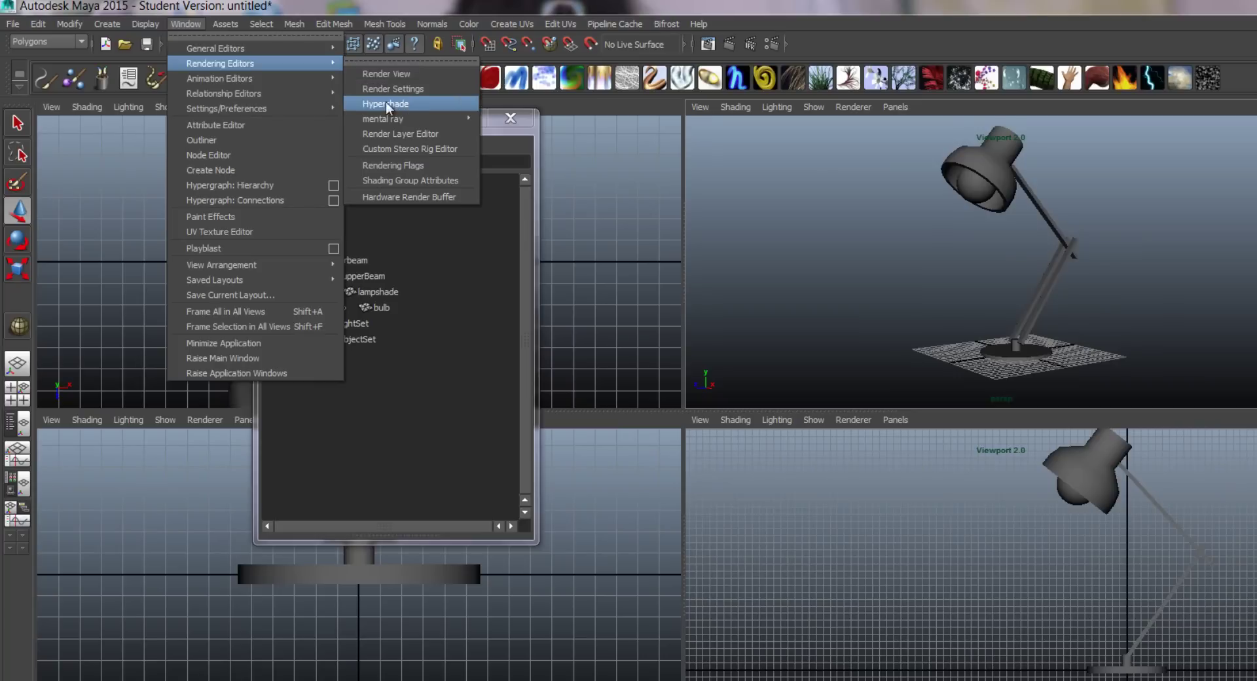
Step: Open the Hypershade and place it beside an enlarged perspective view of the whole lamp
left_click(382, 102)
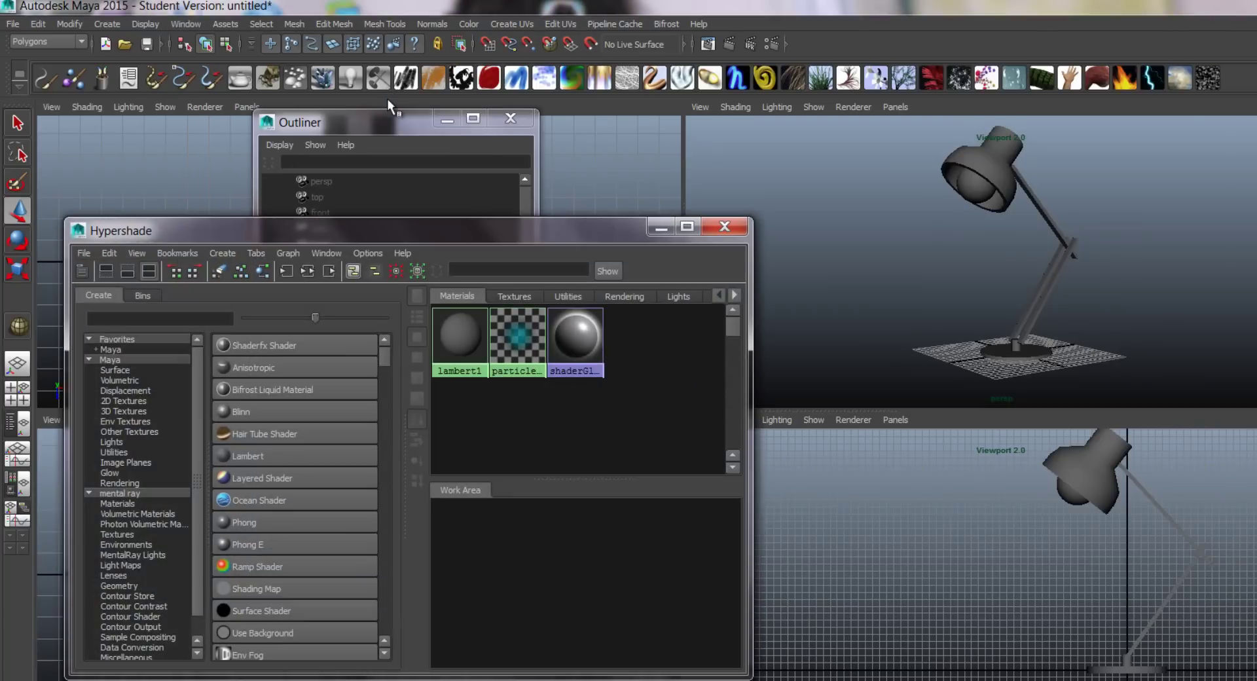
left_click_drag(444, 221, 444, 84)
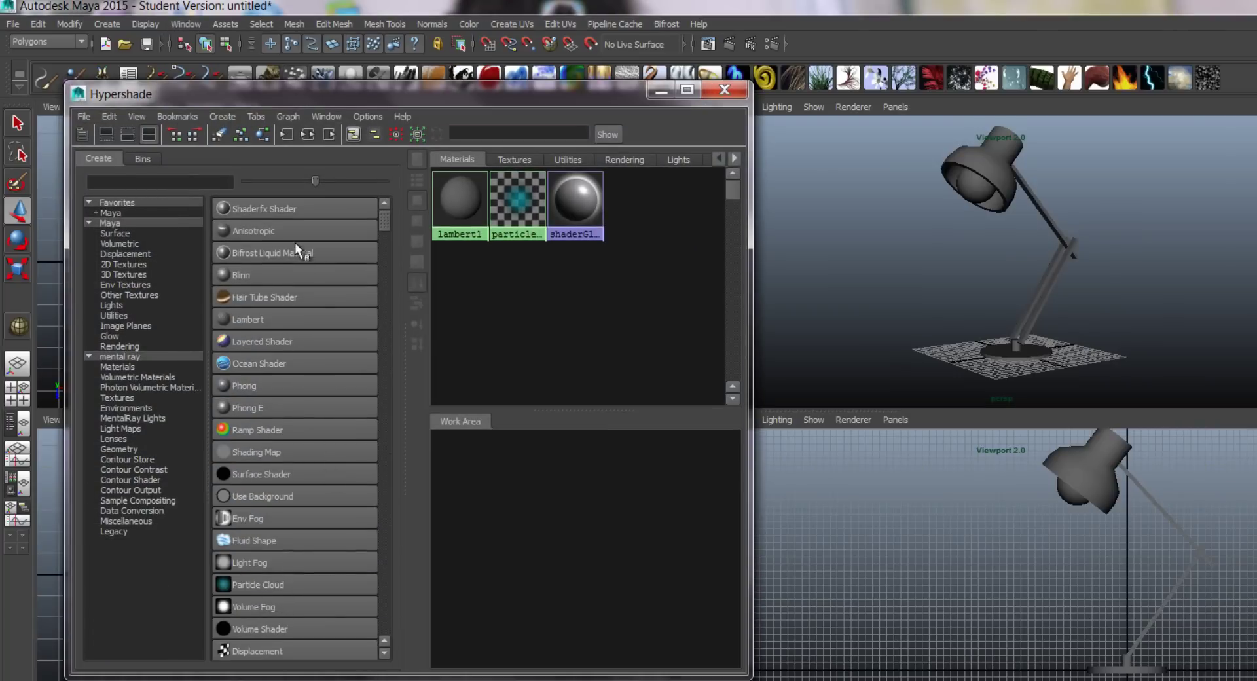
middle_click_drag(488, 229, 586, 194)
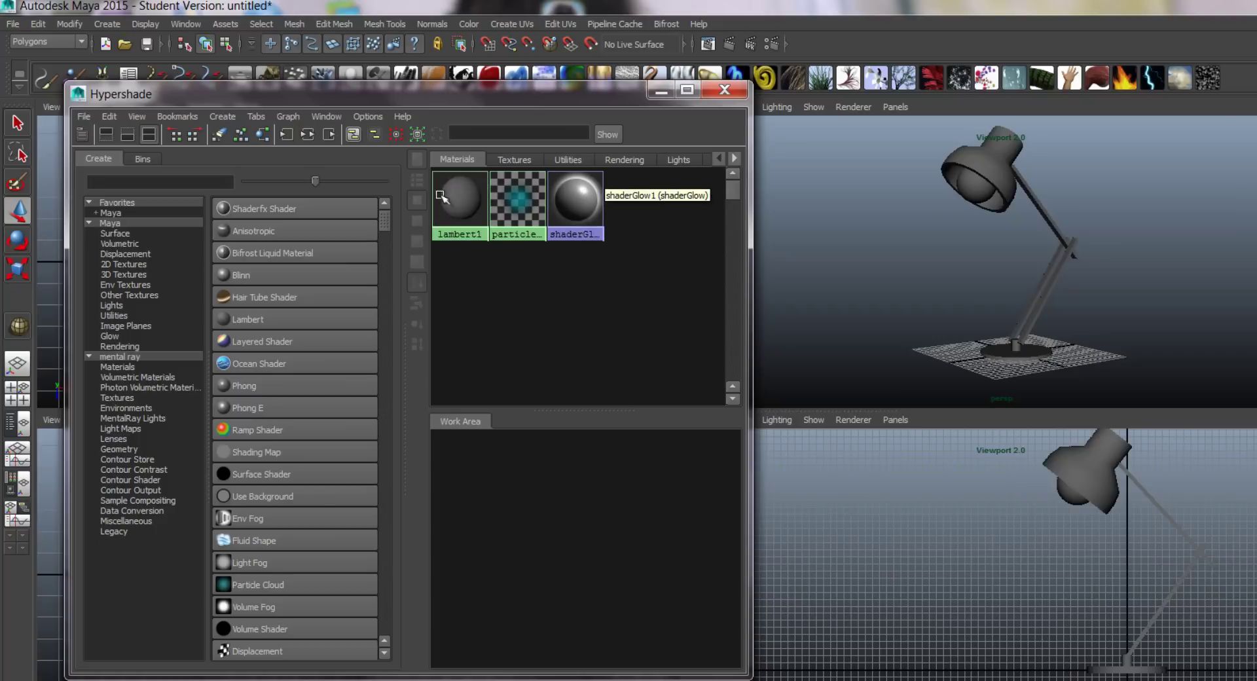
middle_click_drag(1001, 202, 997, 235, "alt")
key("space")
middle_click_drag(922, 278, 1249, 214, "alt")
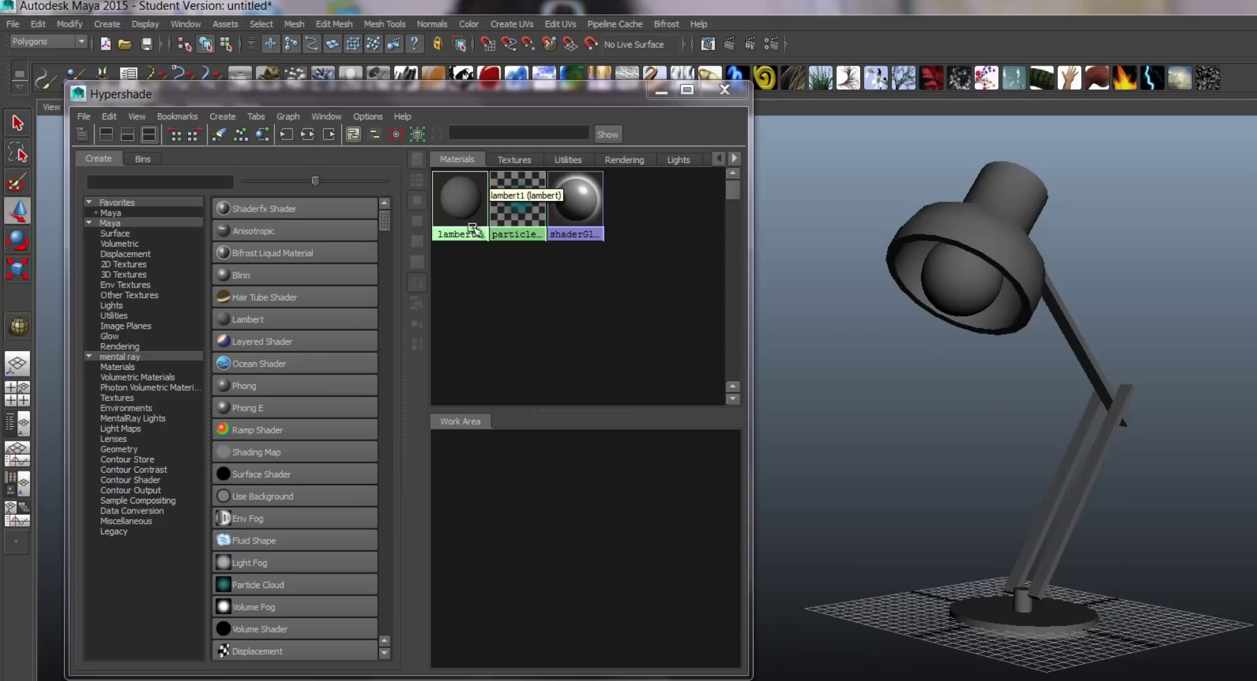
middle_click_drag(458, 196, 949, 269)
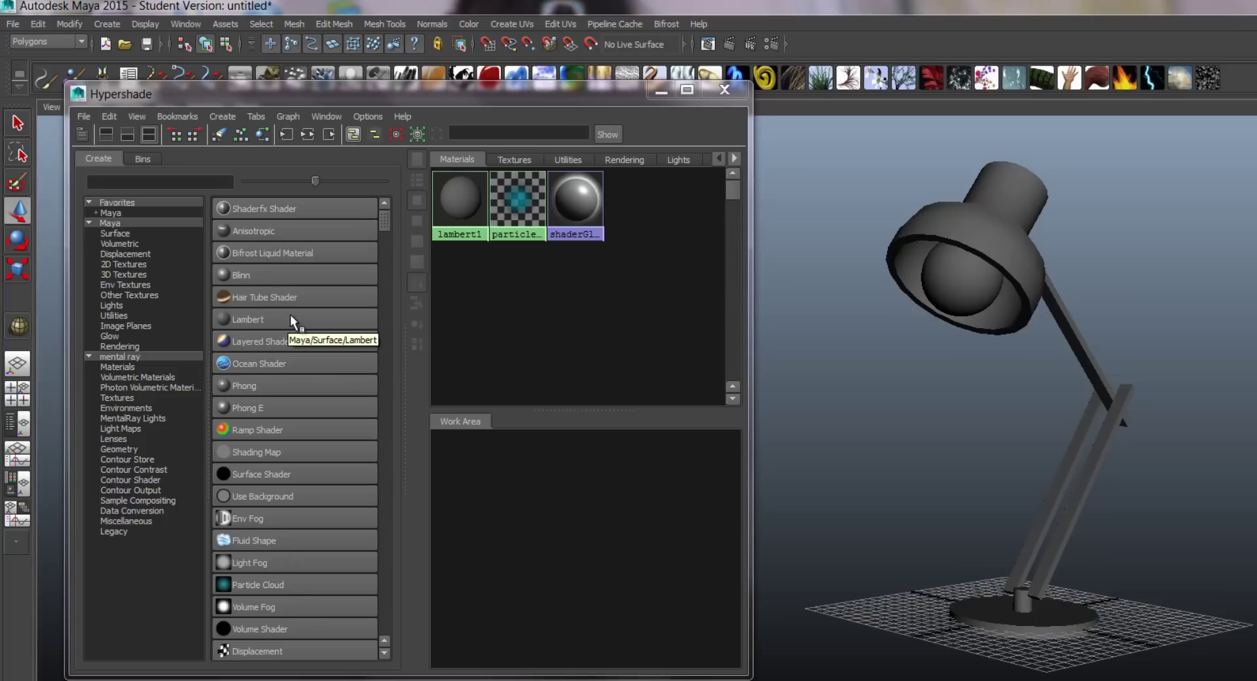
Step: Create a Lambert material and set its color to pale yellow, RGB 0.876, 0.872, 0.703
left_click(247, 317)
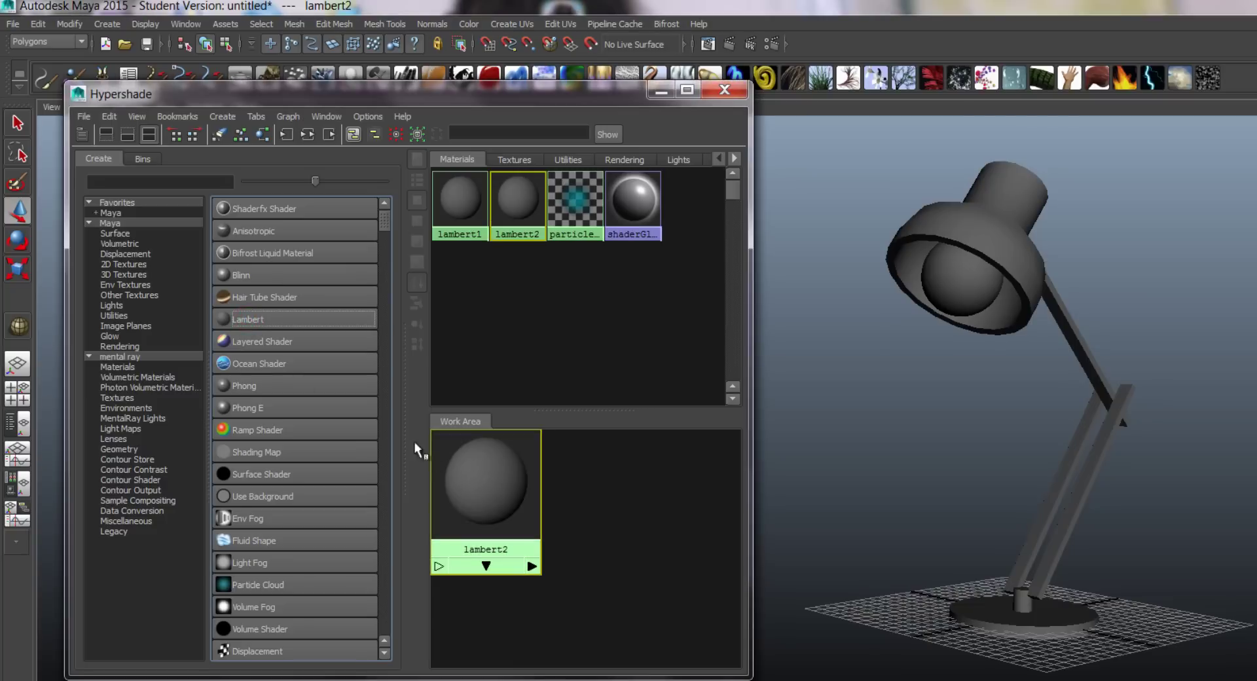
double_click(481, 482)
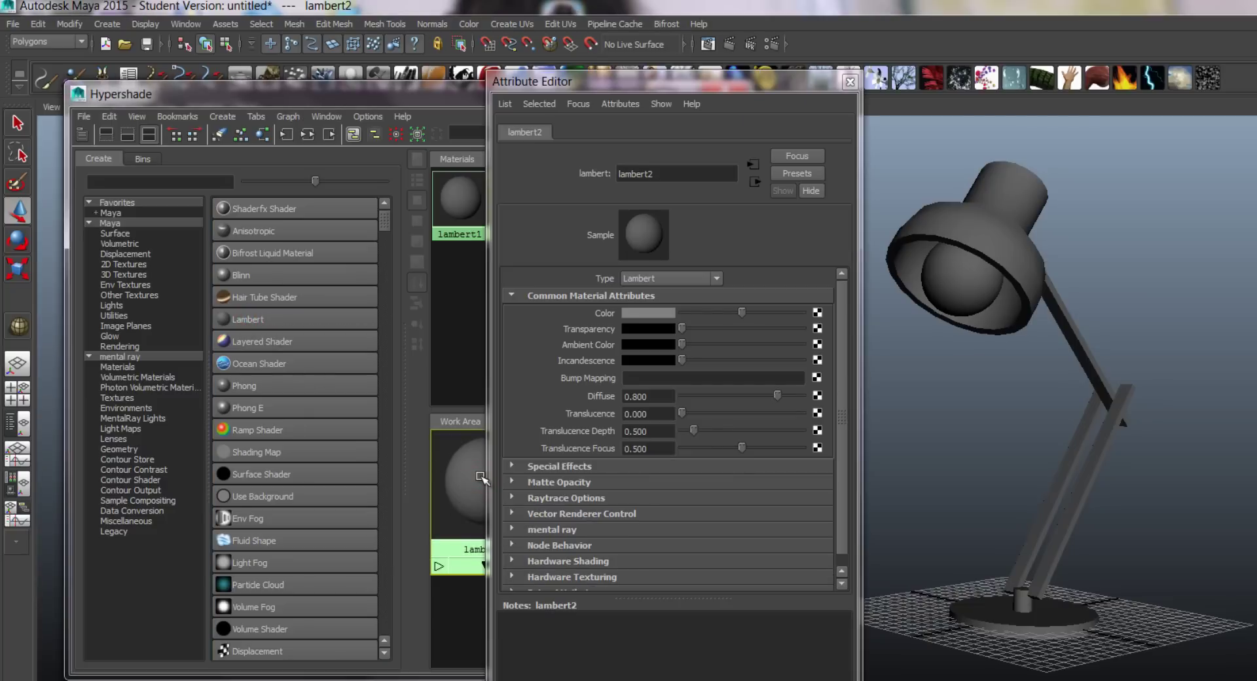
left_click_drag(625, 81, 710, 77)
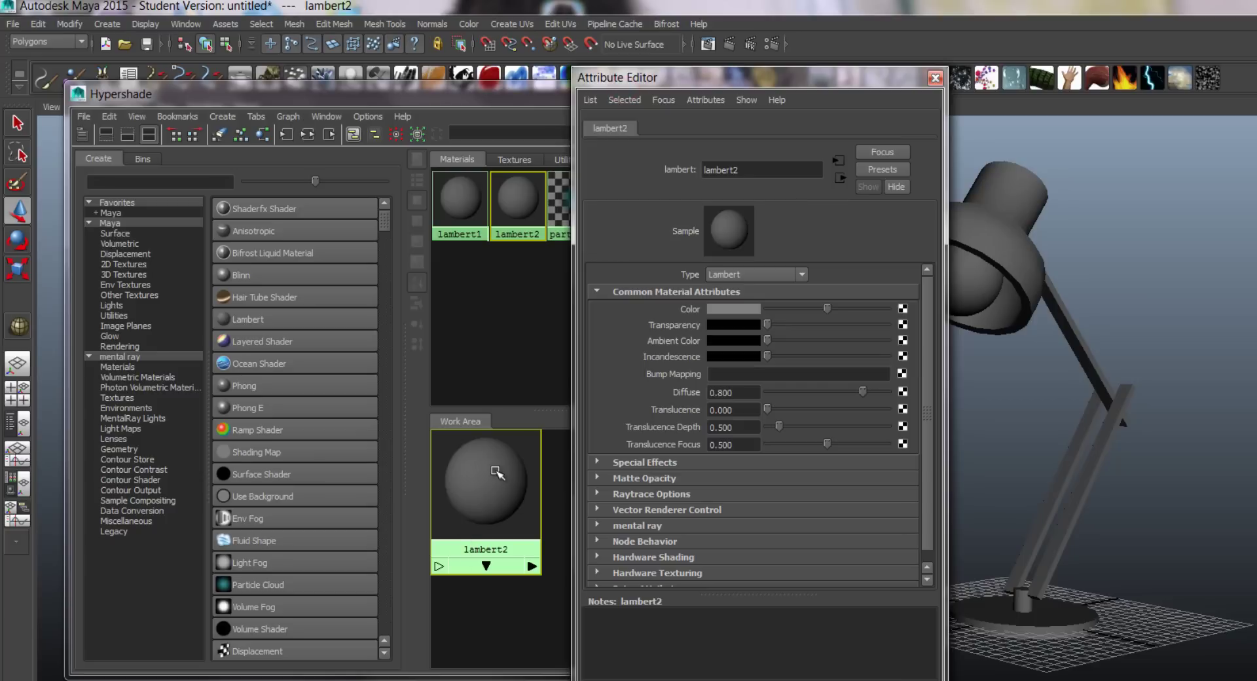
left_click(731, 309)
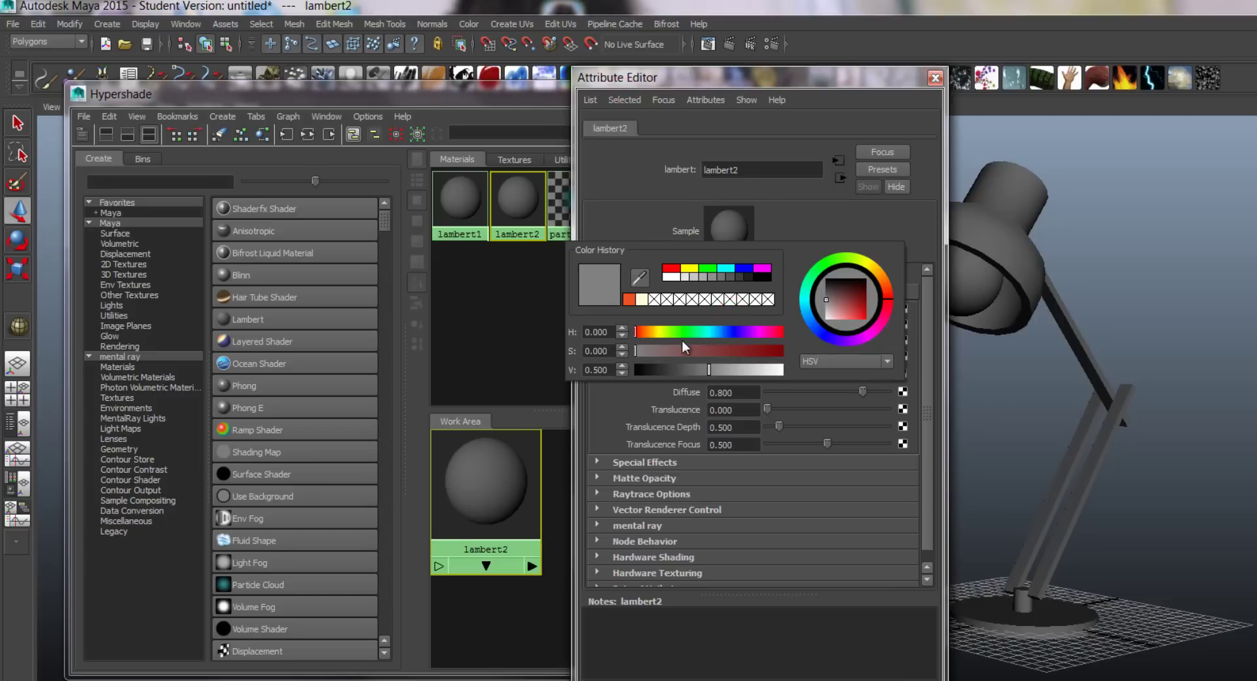
left_click_drag(711, 370, 766, 371)
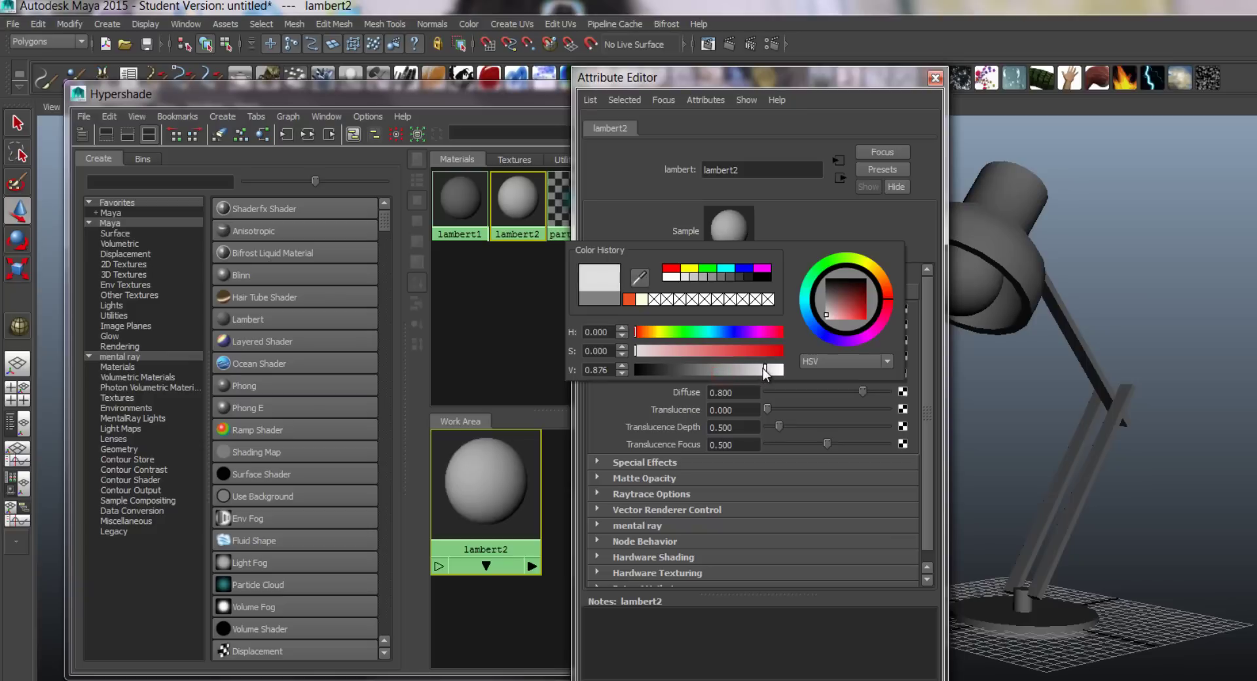
left_click_drag(645, 332, 661, 328)
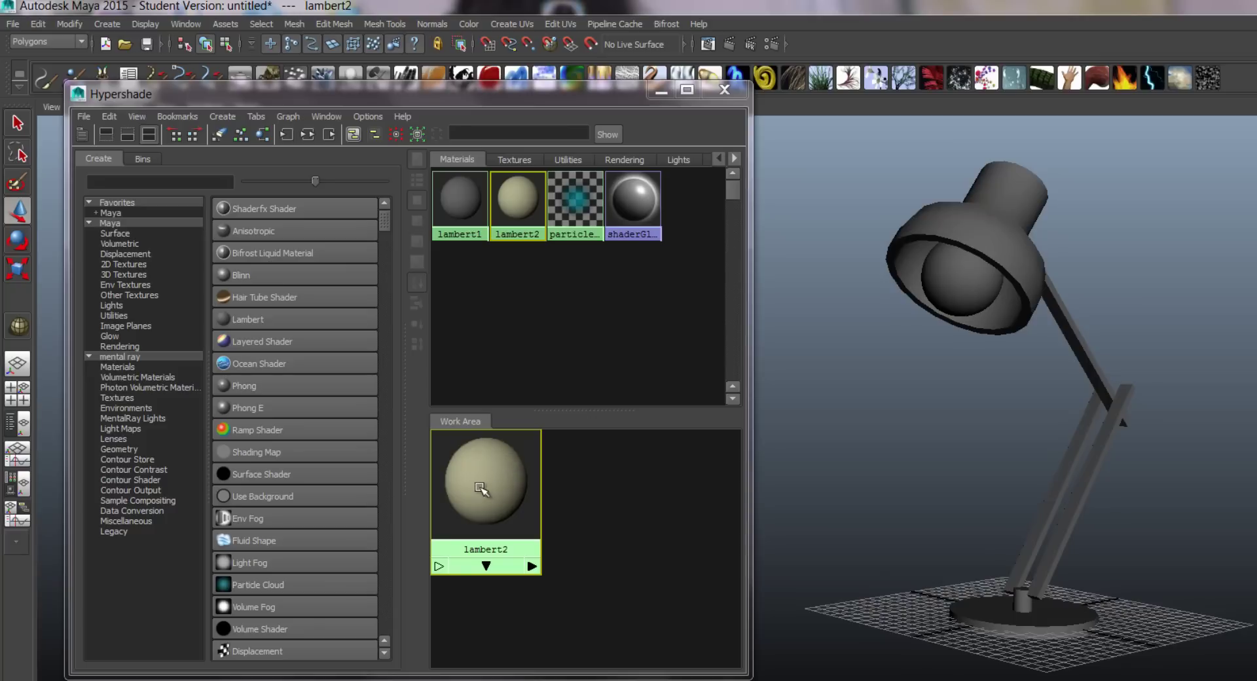
Step: Assign the pale yellow Lambert material to the bulb inside the lampshade
middle_click_drag(485, 478, 951, 281)
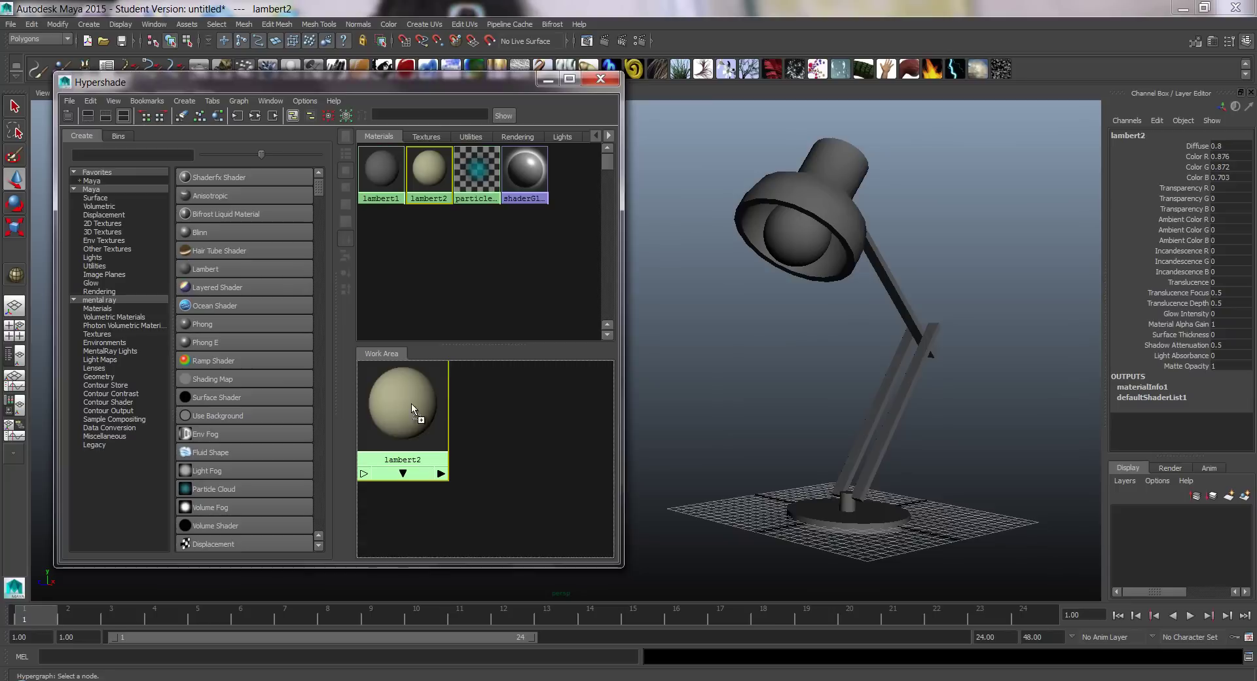
middle_click_drag(485, 482, 938, 289)
middle_click_drag(781, 241, 794, 233)
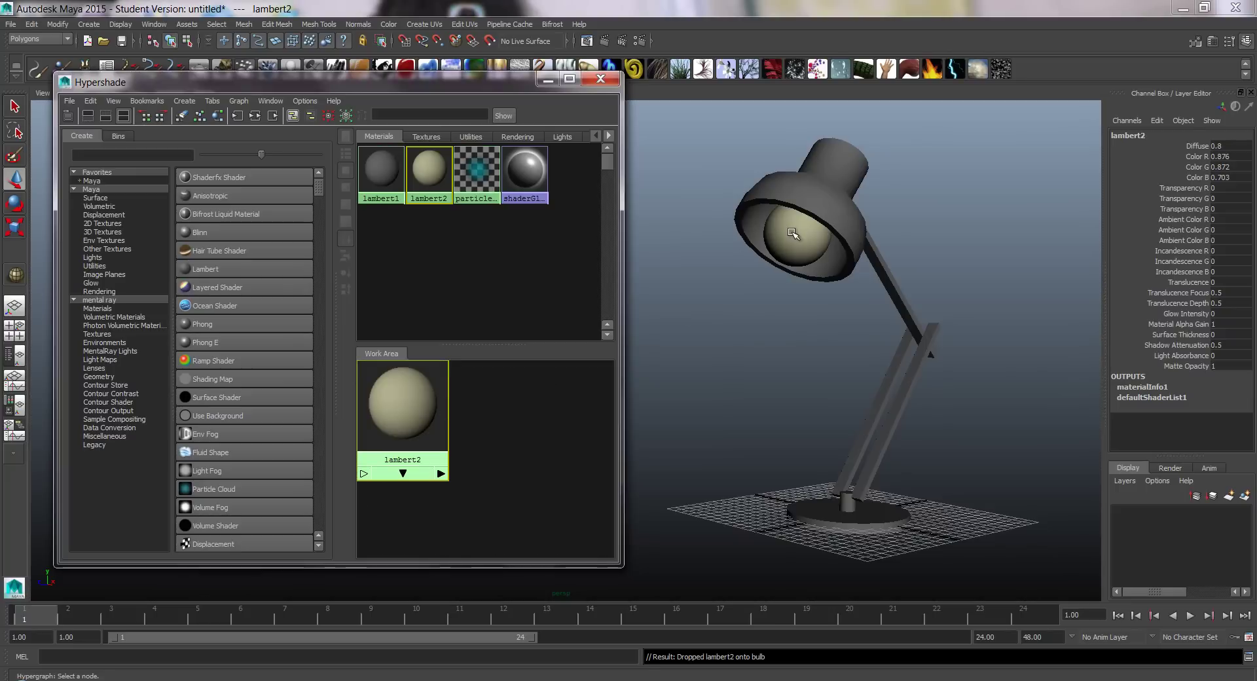
mouse_move(821, 238)
left_mouse_down("alt")
mouse_move(834, 256)
mouse_move(884, 233)
mouse_move(811, 247)
left_mouse_up("alt")
right_click_drag(811, 246, 897, 261, "alt")
middle_click_drag(897, 261, 861, 245, "alt")
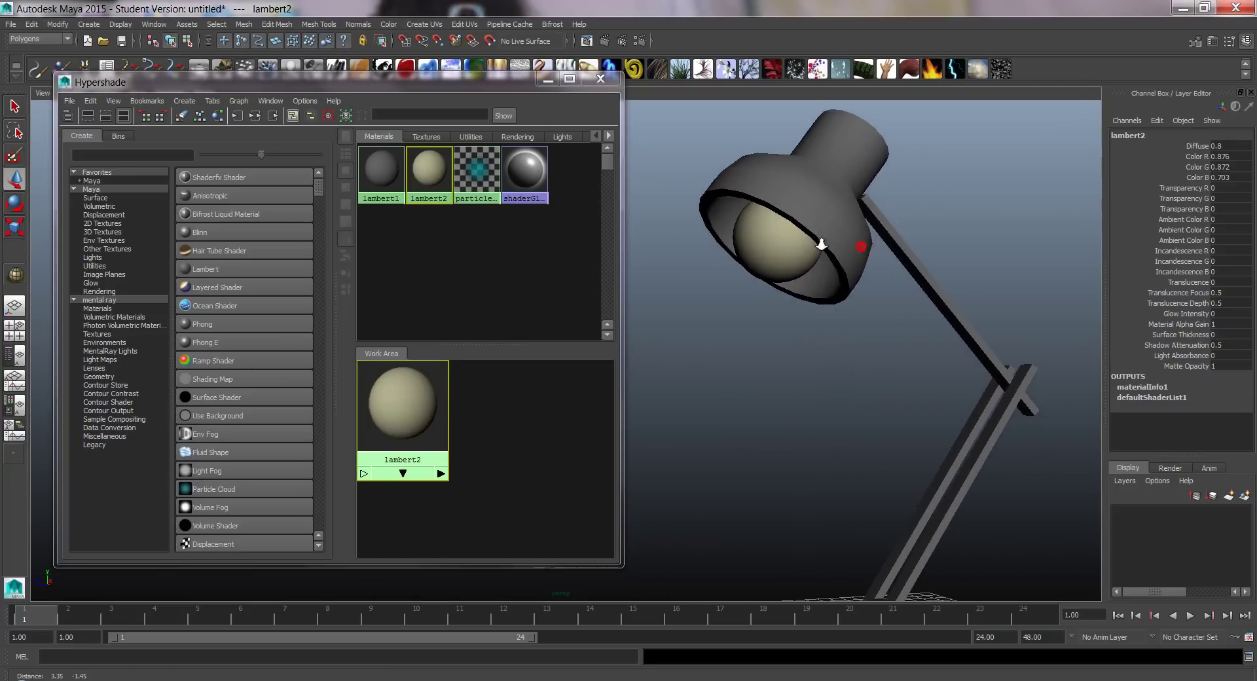
right_click_drag(860, 247, 818, 266, "alt")
middle_click_drag(818, 265, 850, 232, "alt")
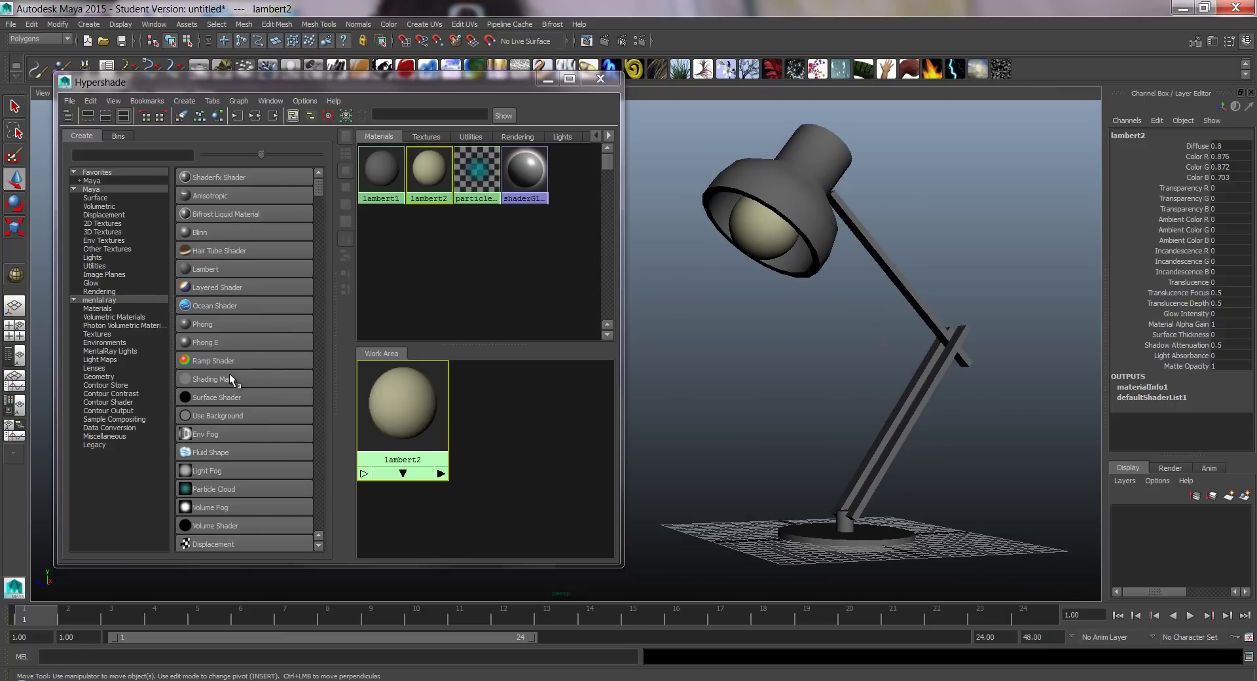
Step: Create a Phong material and set its color to dark red, RGB 0.607, 0.116, 0.116
left_click(200, 328)
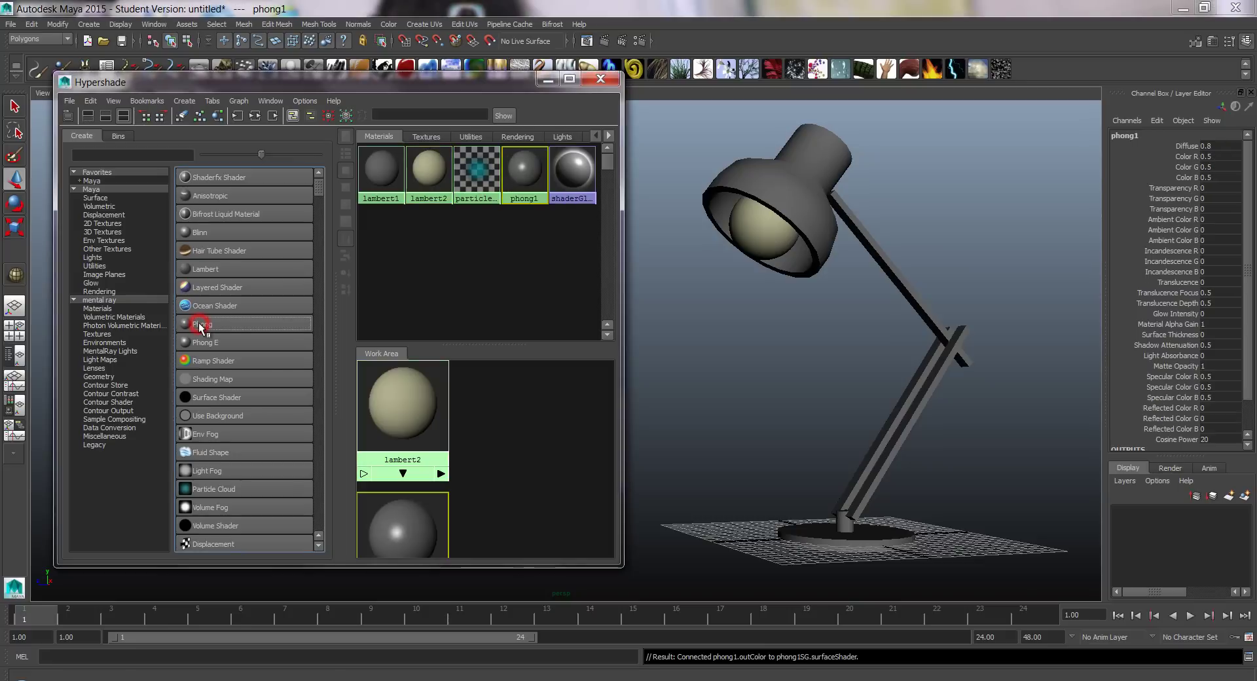
middle_click_drag(510, 505, 535, 377, "alt")
left_click_drag(425, 426, 420, 425)
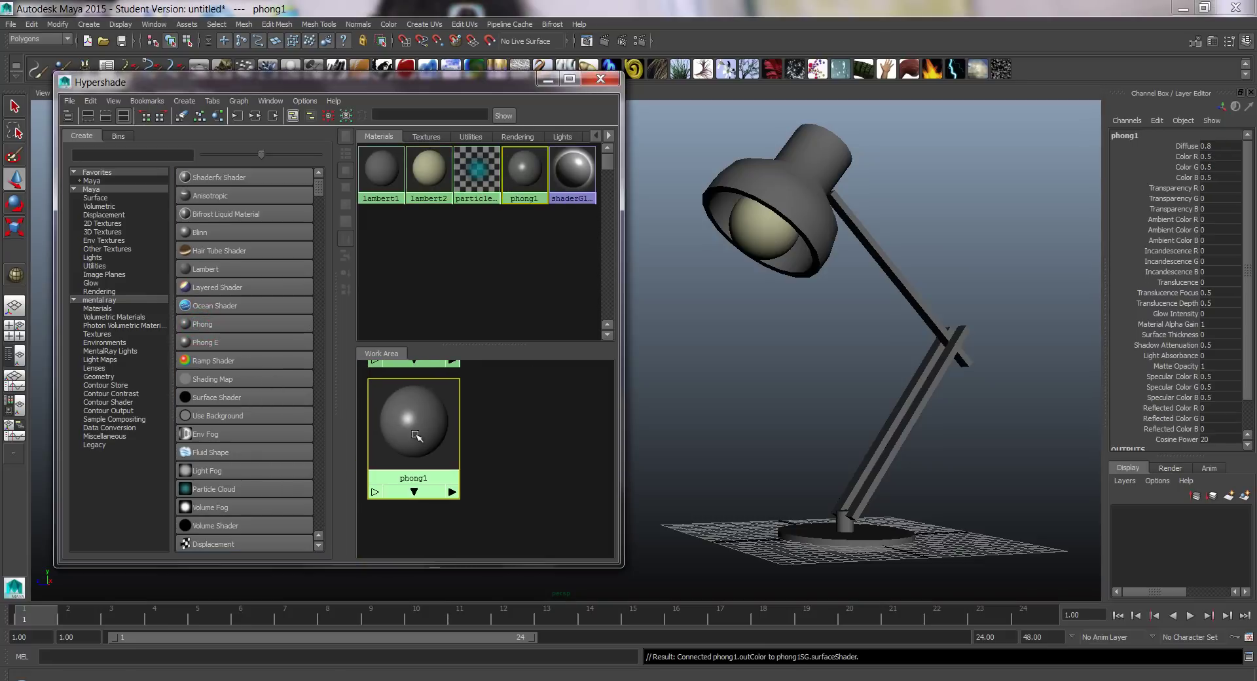
double_click(411, 426)
double_click(411, 426)
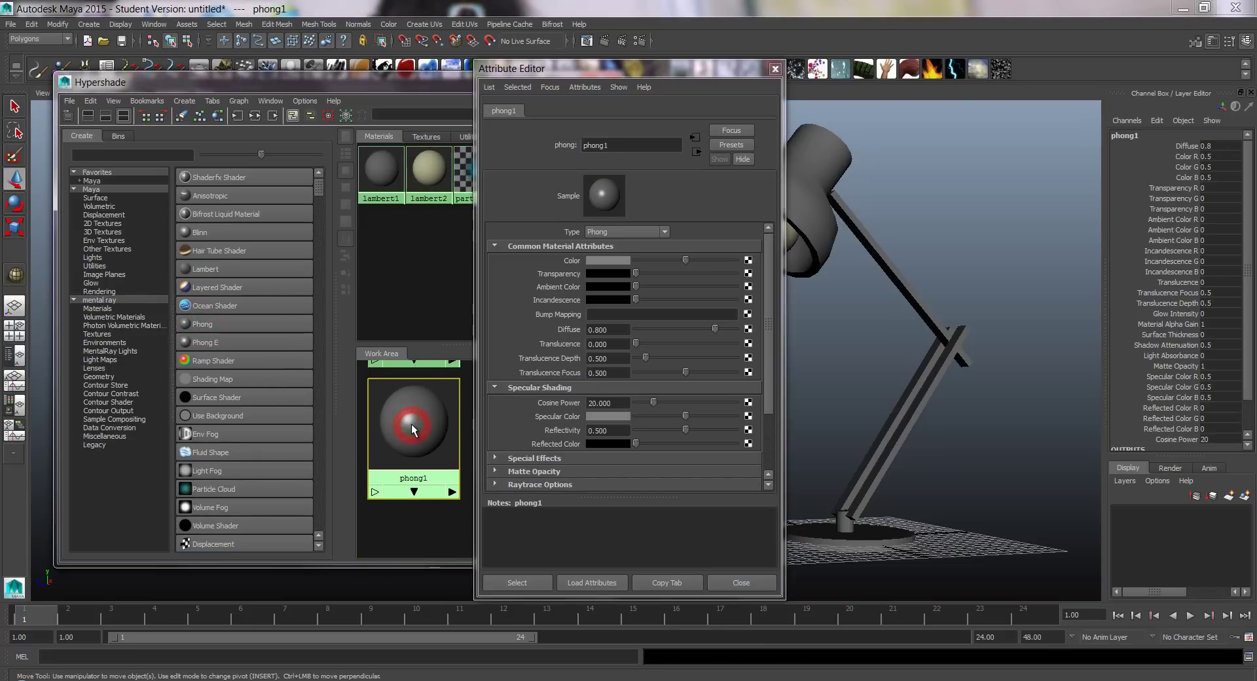
left_click(609, 262)
left_click_drag(582, 296, 627, 296)
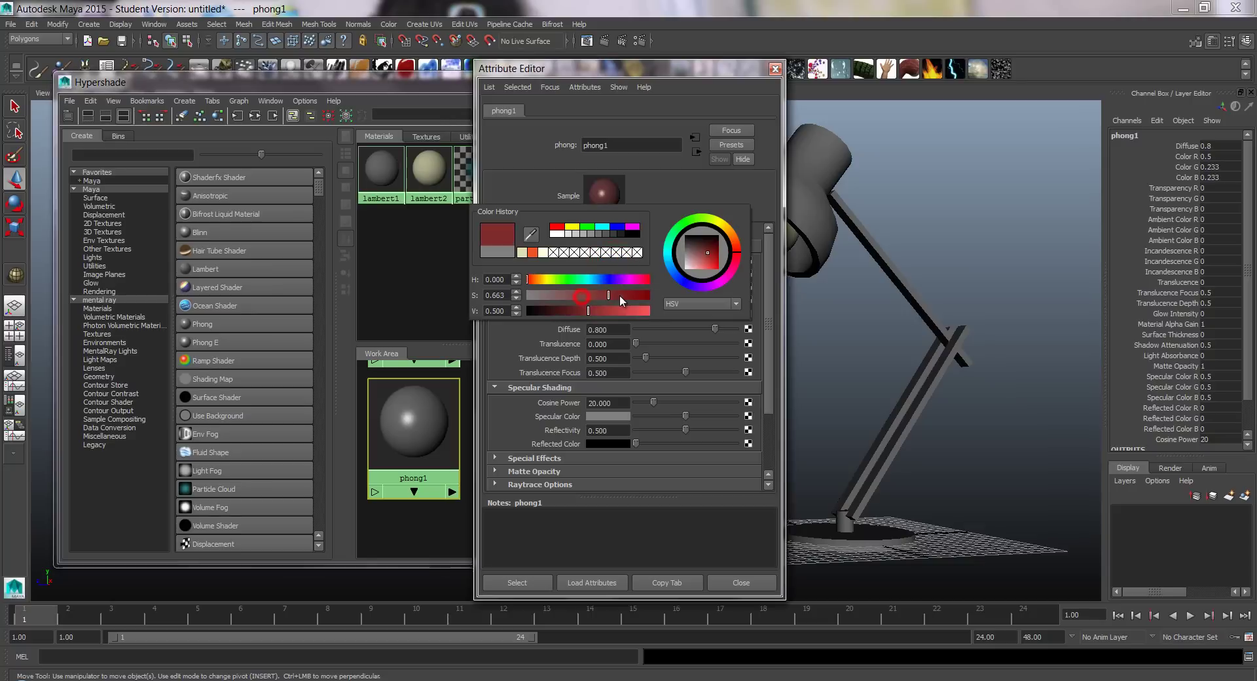
left_click(601, 310)
left_click(776, 70)
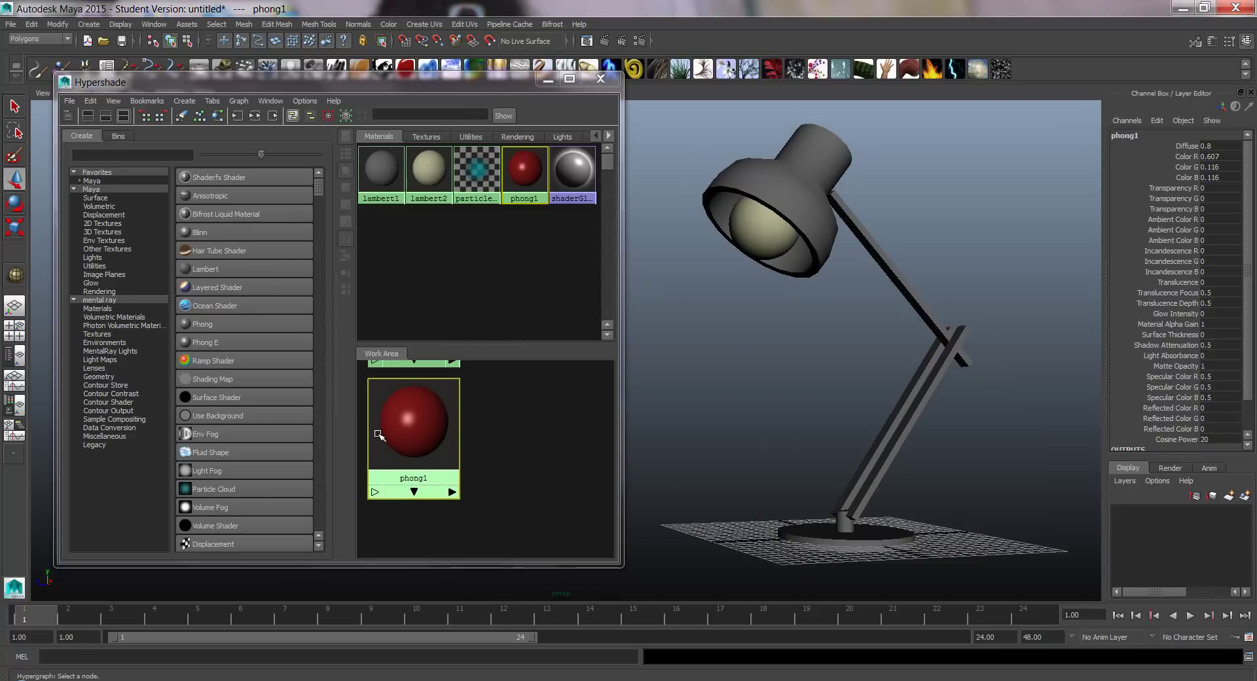
Step: Create a second Phong material, place it beside the red one, and set its color to black
left_click(215, 323)
left_click_drag(402, 402, 516, 420)
double_click(524, 431)
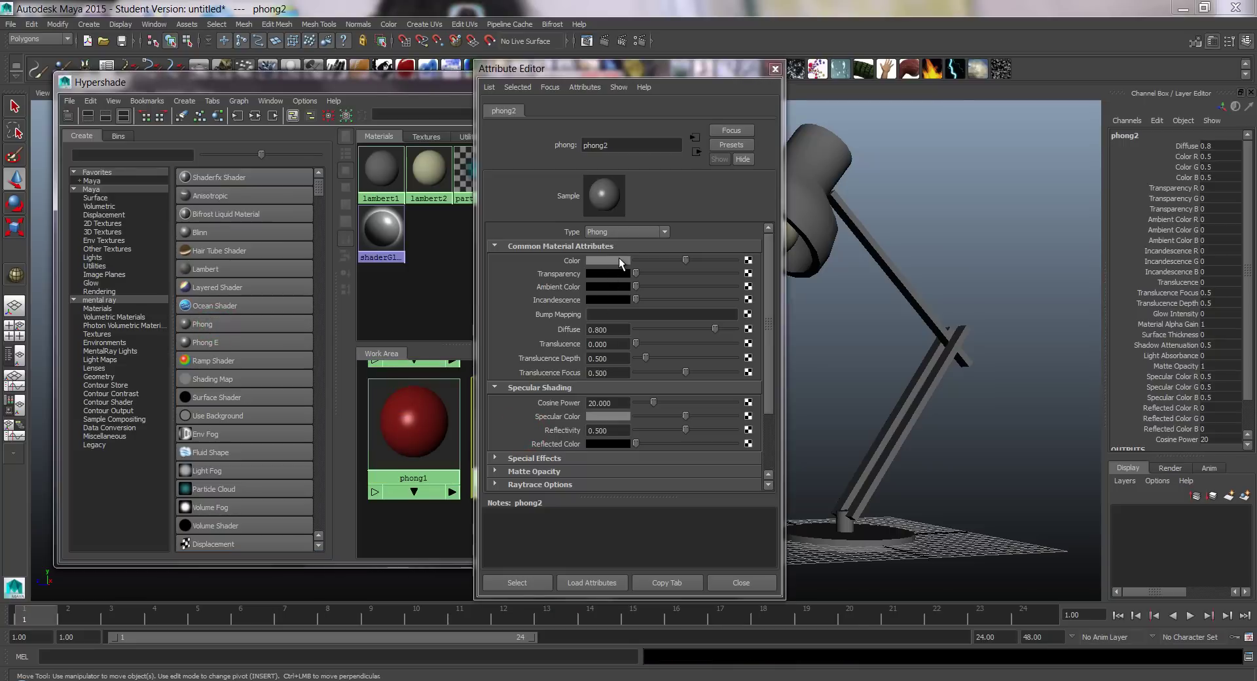
left_click(608, 260)
left_click_drag(560, 307, 532, 304)
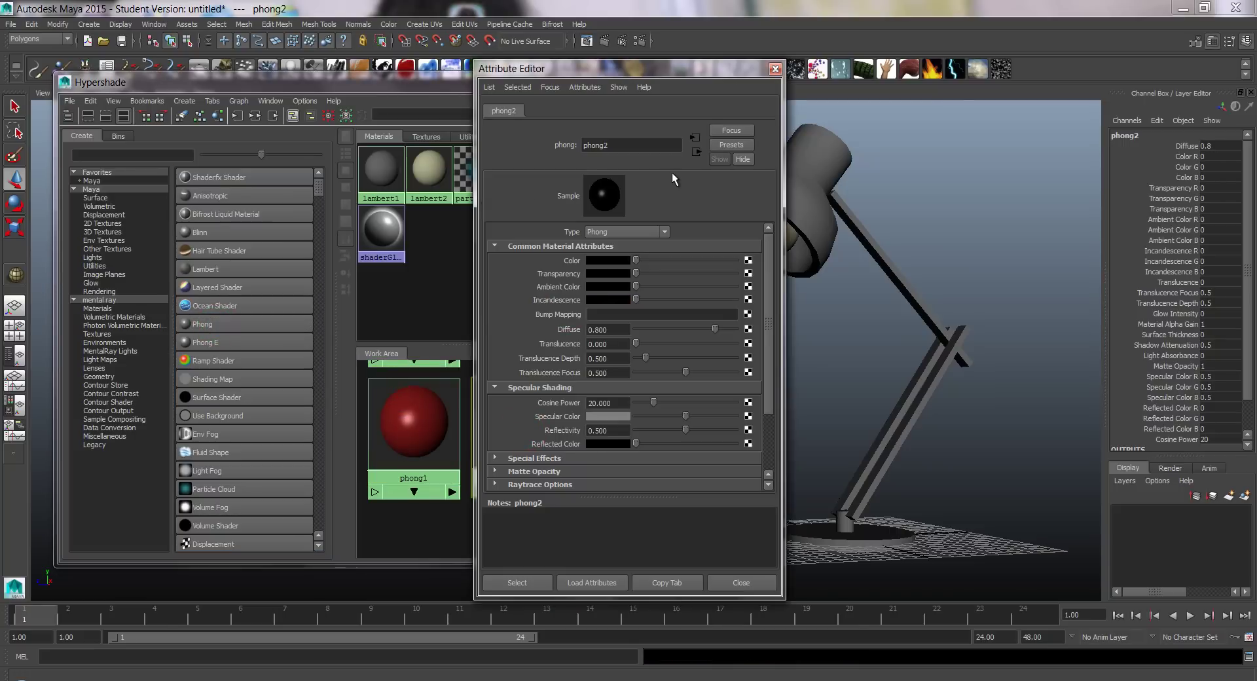
left_click(775, 69)
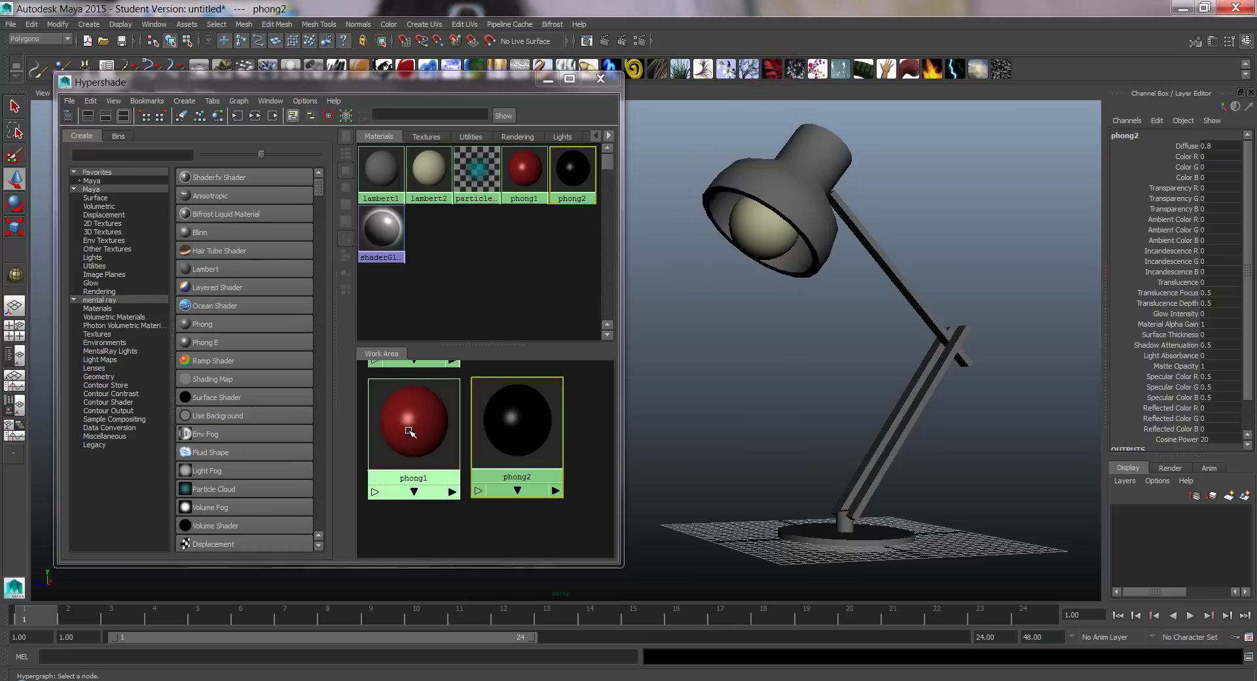
Step: Assign the red Phong material to the lampshade
middle_click_drag(410, 428, 824, 241)
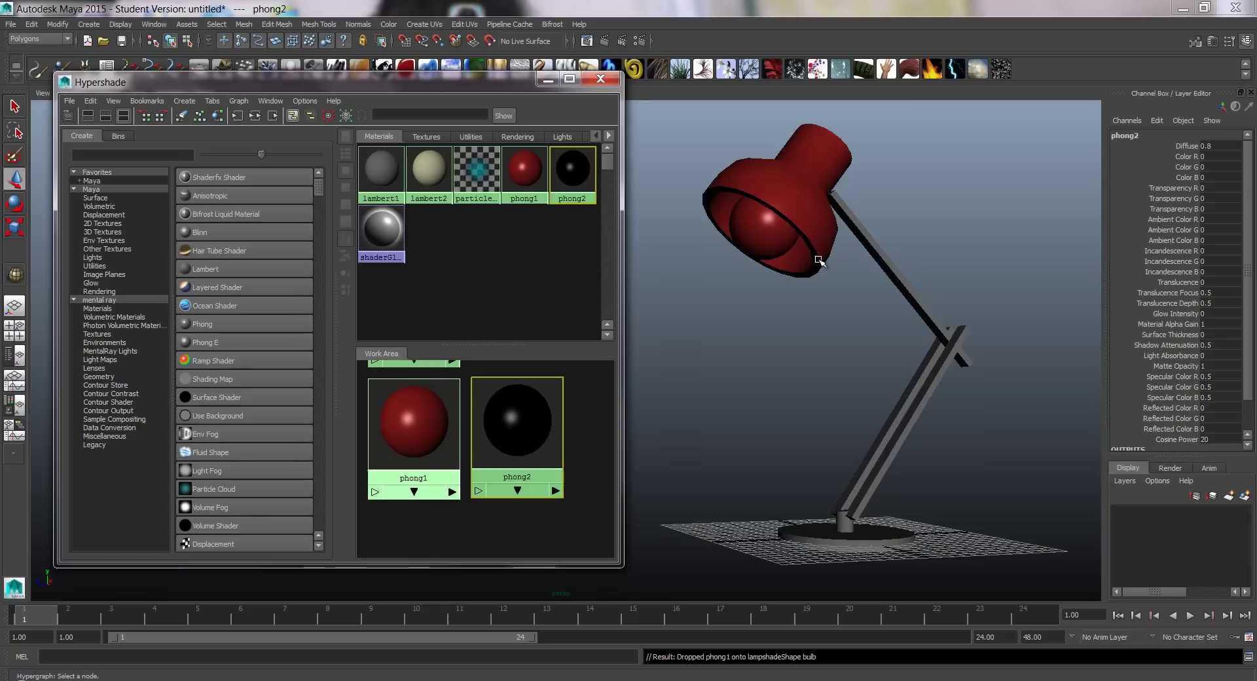
middle_click_drag(818, 190, 800, 209, "alt")
left_click_drag(800, 209, 826, 223, "alt")
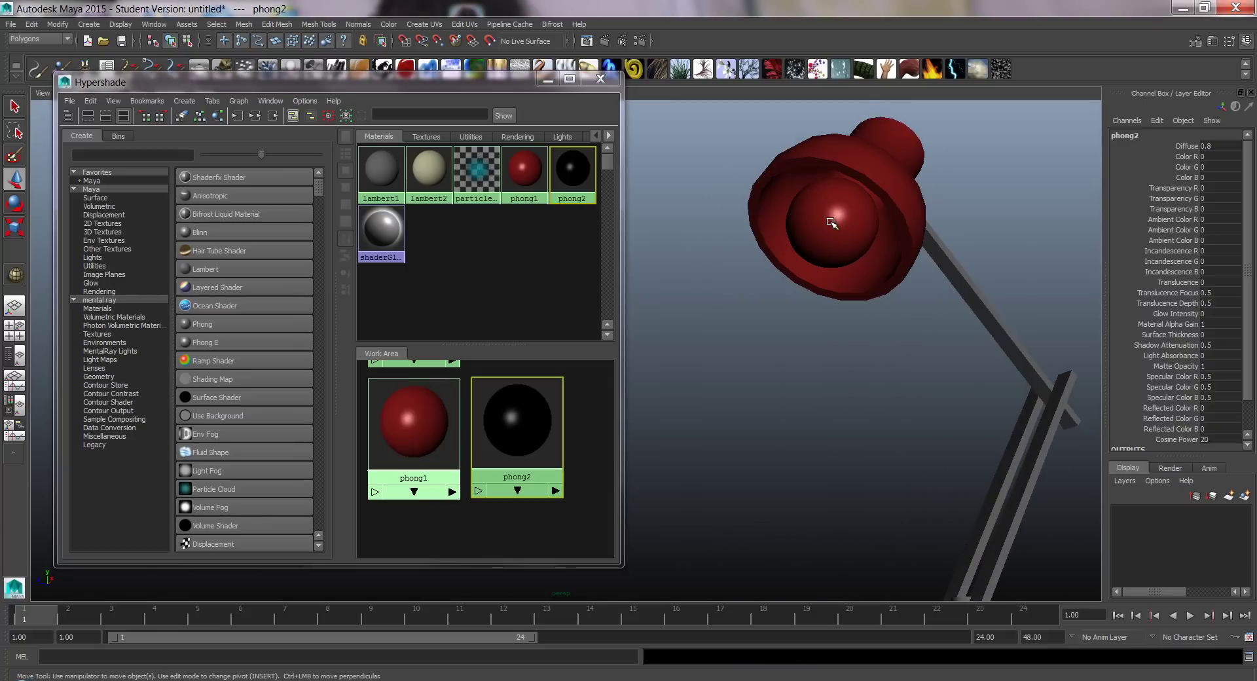
left_click_drag(920, 224, 796, 288, "alt")
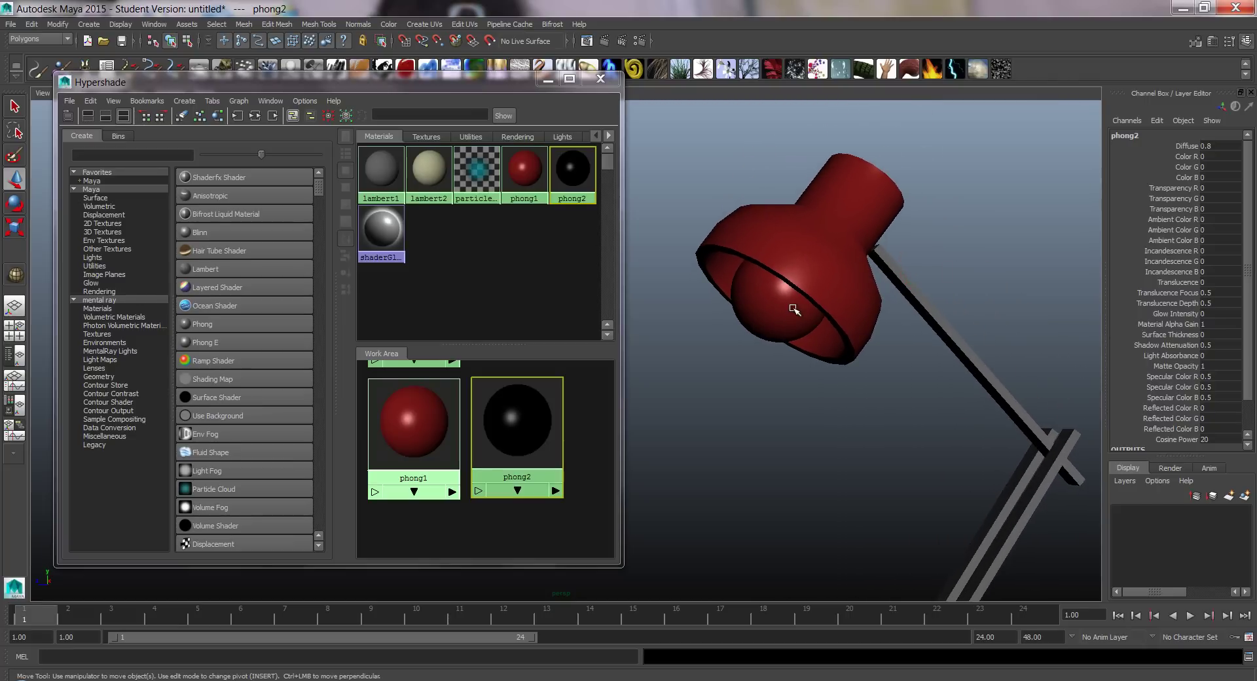
left_click_drag(814, 289, 821, 242, "alt")
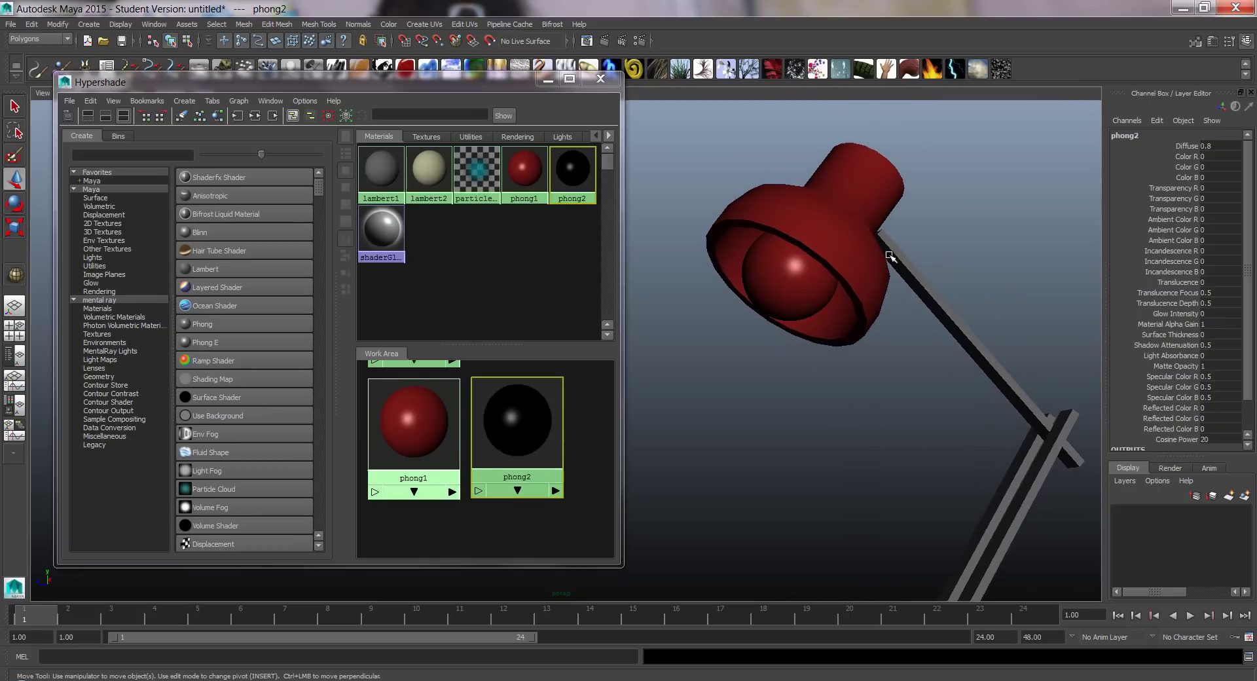
middle_click_drag(862, 309, 858, 268, "alt")
Step: Reassign the pale yellow Lambert material to the bulb so it differs from the red lampshade
middle_click_drag(424, 479, 474, 482)
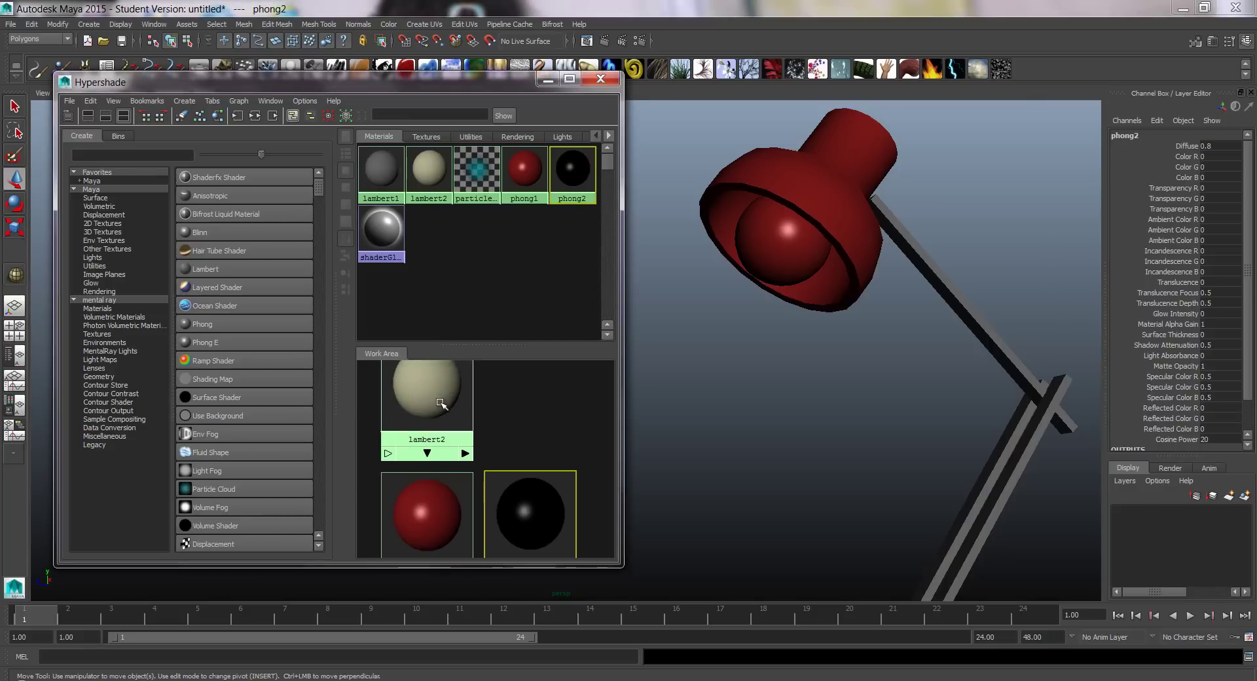
left_click(429, 392)
middle_click_drag(439, 386, 733, 283)
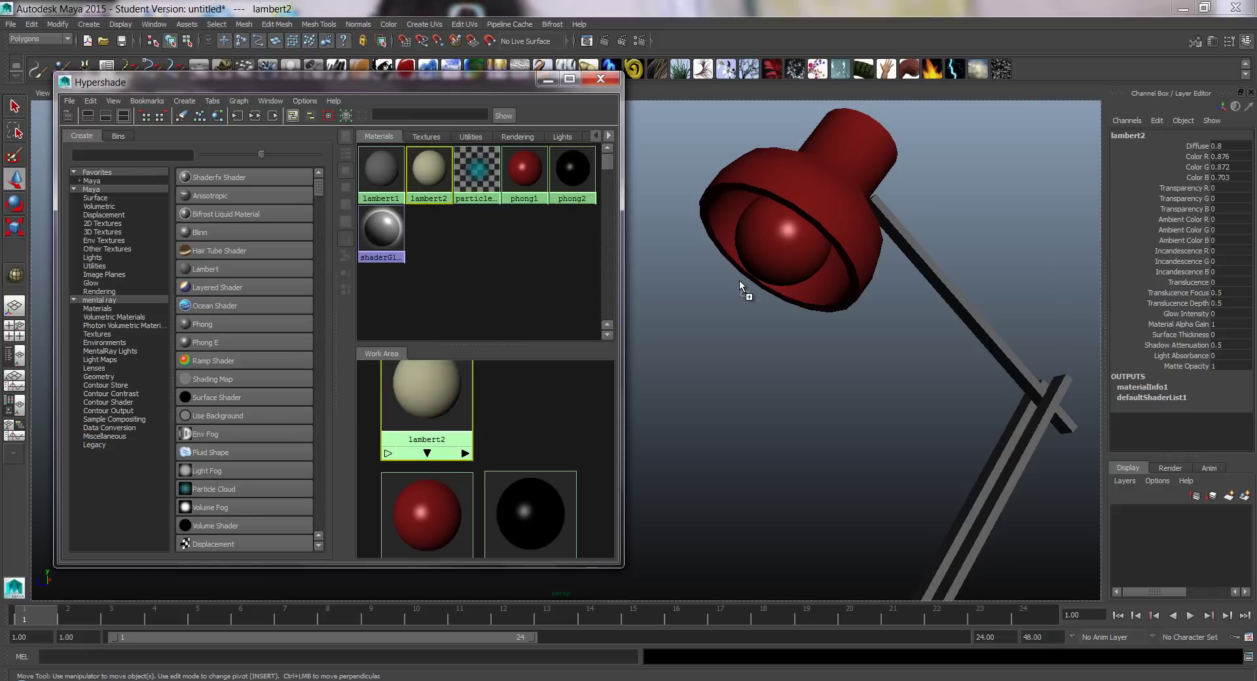
middle_click_drag(780, 251, 778, 252)
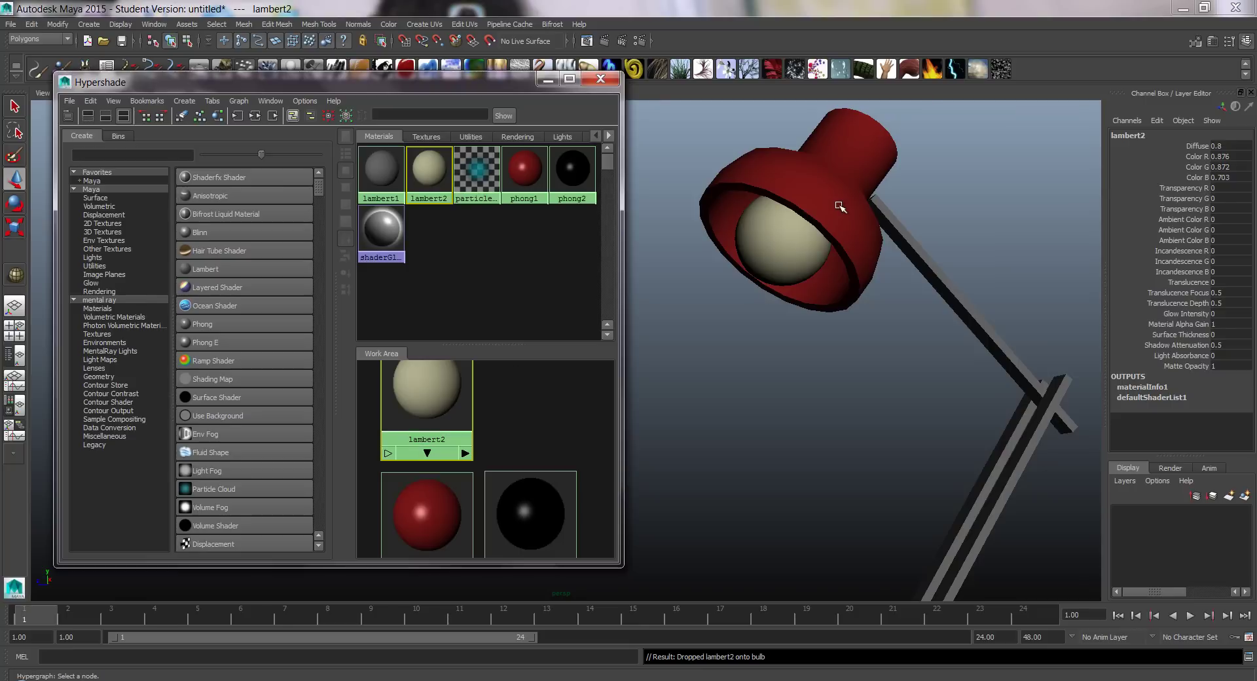
Step: Assign the red Phong material to the lamp base and the parts parented under it
mouse_move(847, 331)
left_mouse_down("alt")
mouse_move(870, 300)
mouse_move(844, 311)
left_mouse_up("alt")
left_click_drag(970, 274, 867, 331, "alt")
left_click_drag(883, 246, 841, 166, "alt")
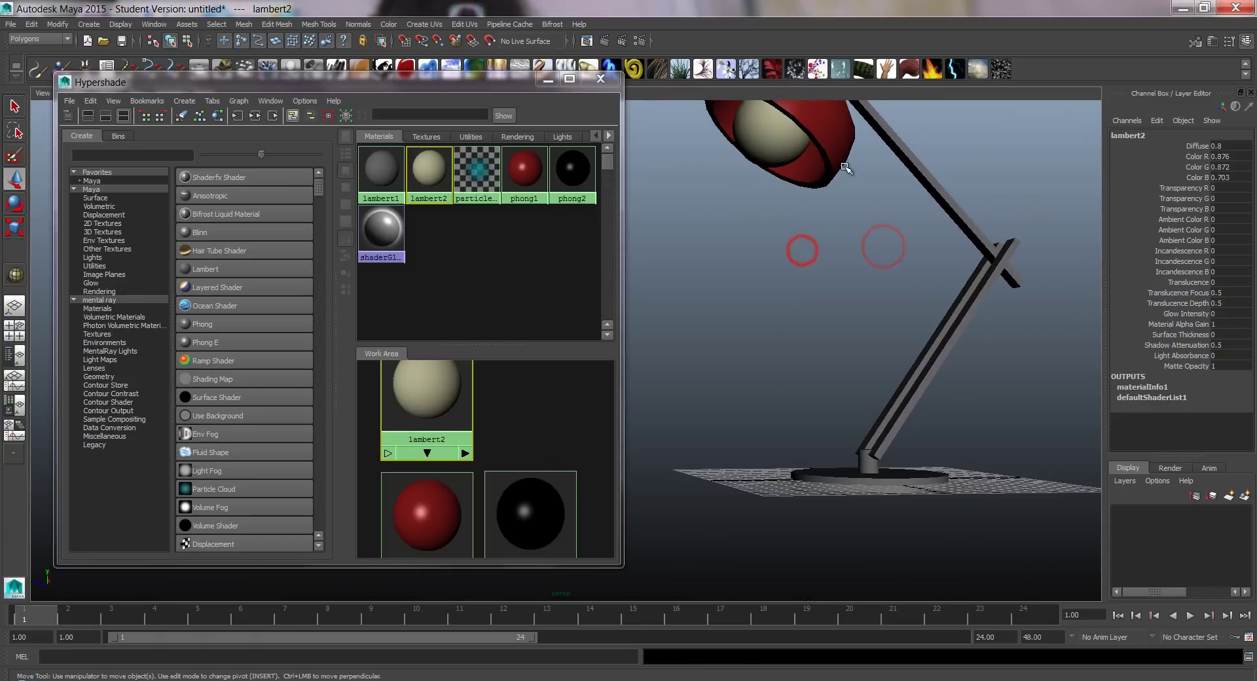
left_click(439, 514)
middle_click_drag(439, 514, 856, 483)
left_click_drag(713, 481, 710, 491, "alt")
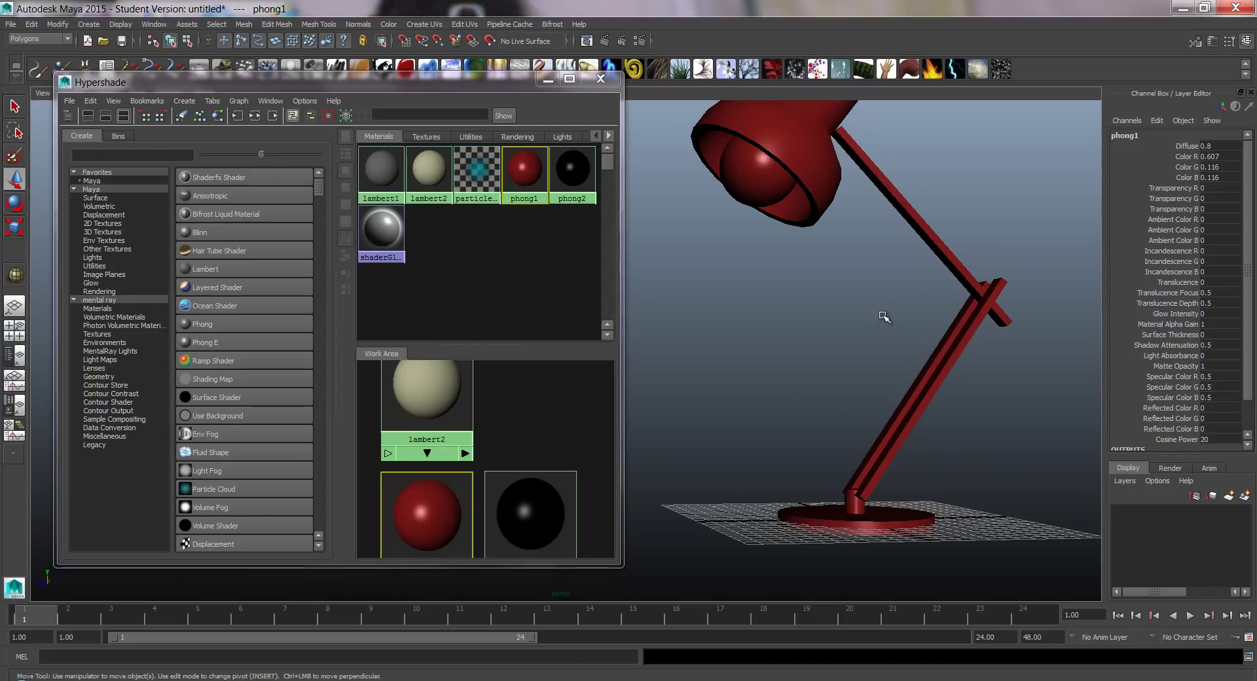
left_click_drag(800, 256, 827, 283, "alt")
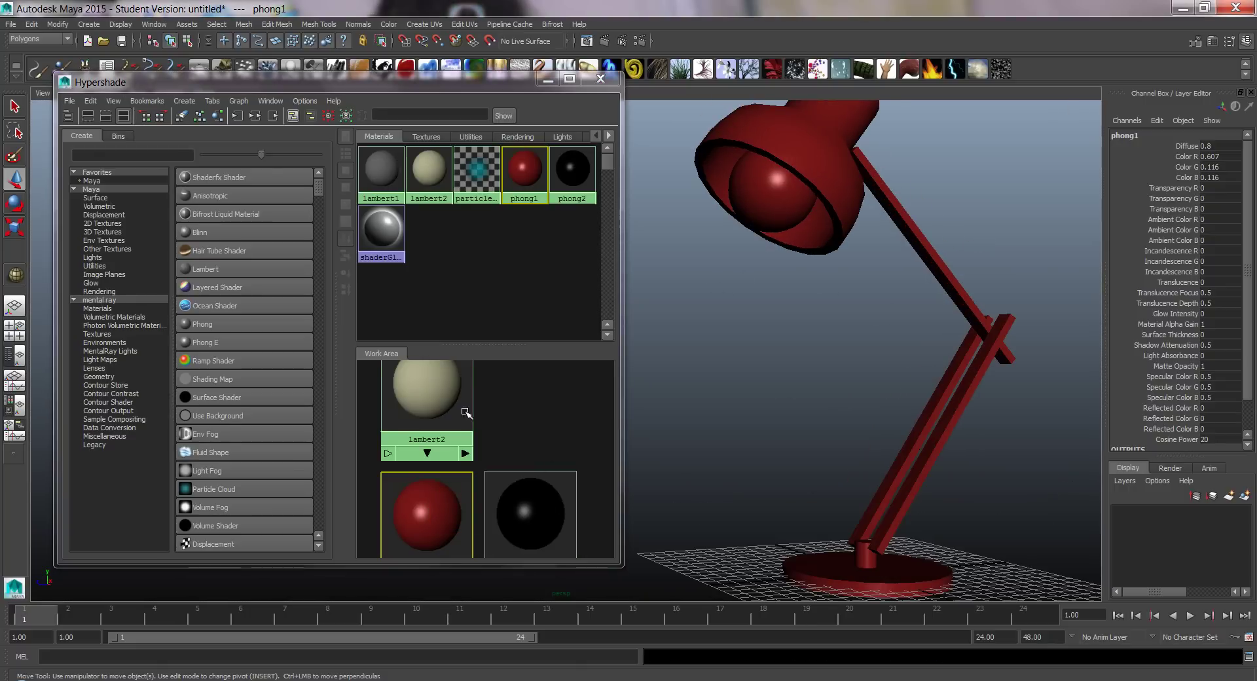
Step: Restore the pale yellow Lambert material on the bulb after coloring the whole lamp red
left_click(424, 388)
middle_click_drag(425, 395, 775, 198)
left_click_drag(774, 198, 873, 213, "alt")
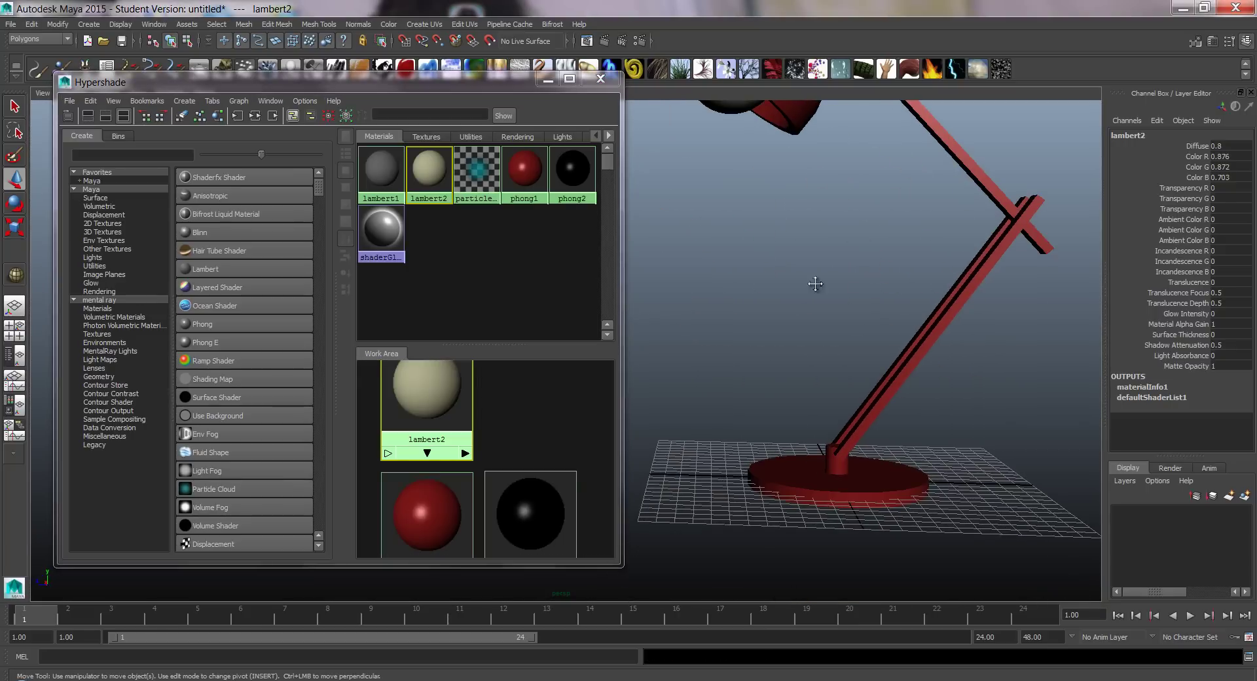
Step: Assign the black Phong material to only the faces of the lampshade's upper cylinder, then return to object selection
middle_click_drag(810, 227, 796, 299, "alt")
left_click(795, 239)
left_click_drag(795, 241, 851, 282, "alt")
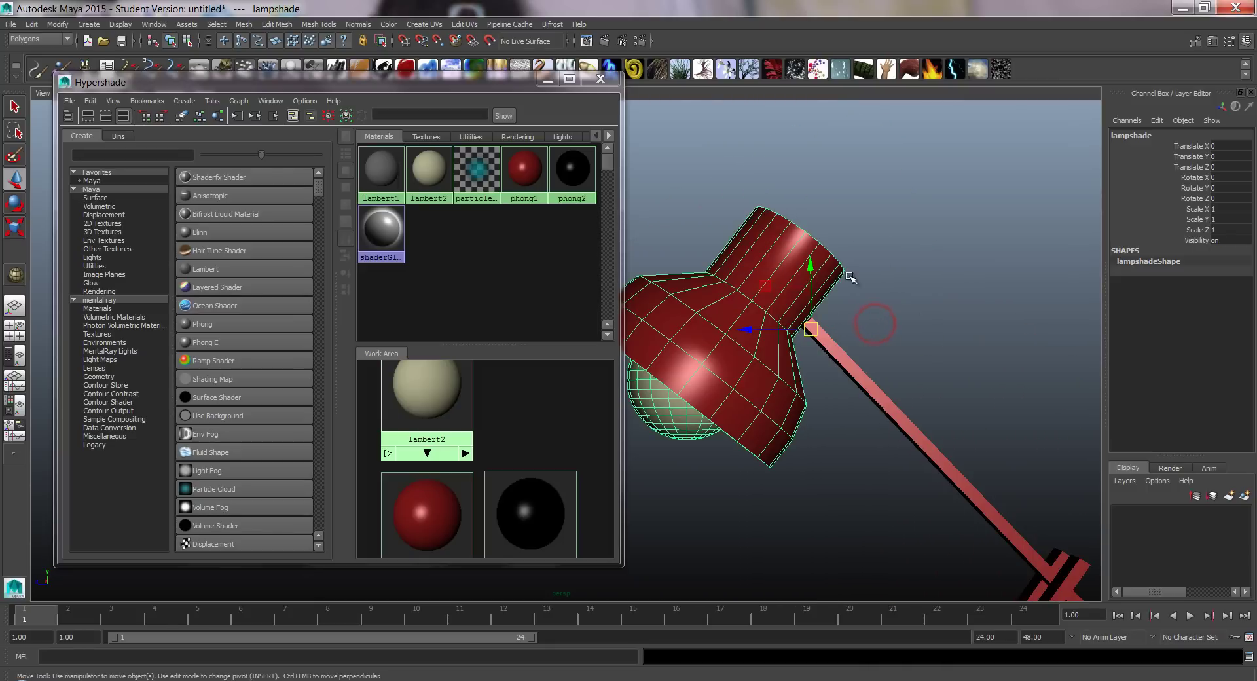
left_click_drag(790, 256, 748, 297, "alt")
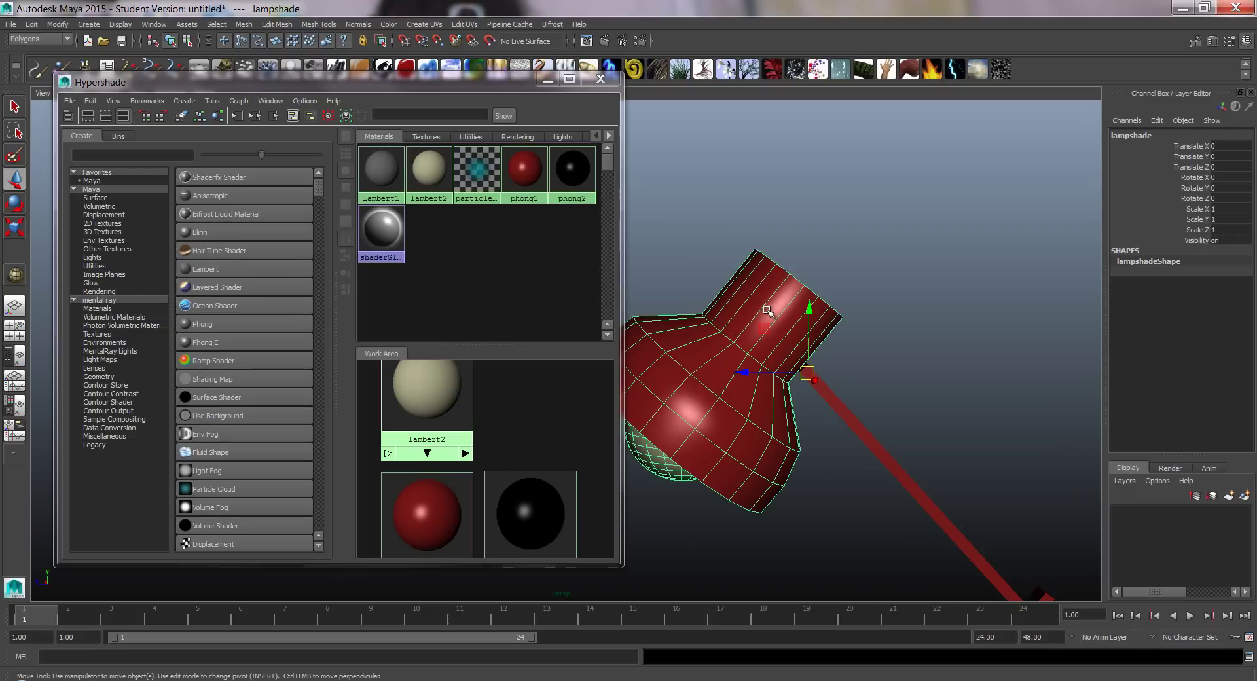
right_click_drag(767, 308, 767, 337)
left_click_drag(745, 216, 879, 318)
left_click_drag(725, 298, 904, 295, "alt")
left_click_drag(707, 252, 1044, 339, "alt")
left_click_drag(799, 311, 759, 318, "alt")
middle_click_drag(923, 390, 900, 330, "alt")
right_click_drag(900, 331, 629, 334, "alt")
left_click_drag(832, 376, 925, 335, "alt")
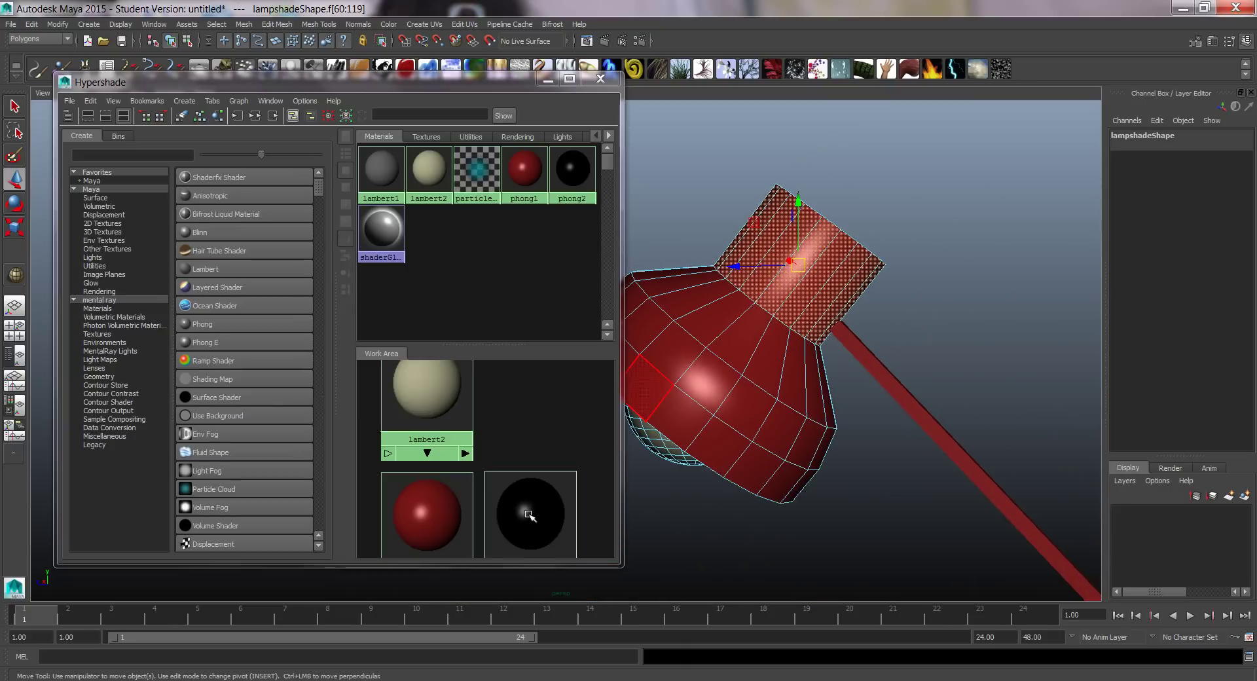
middle_click_drag(526, 524, 838, 260)
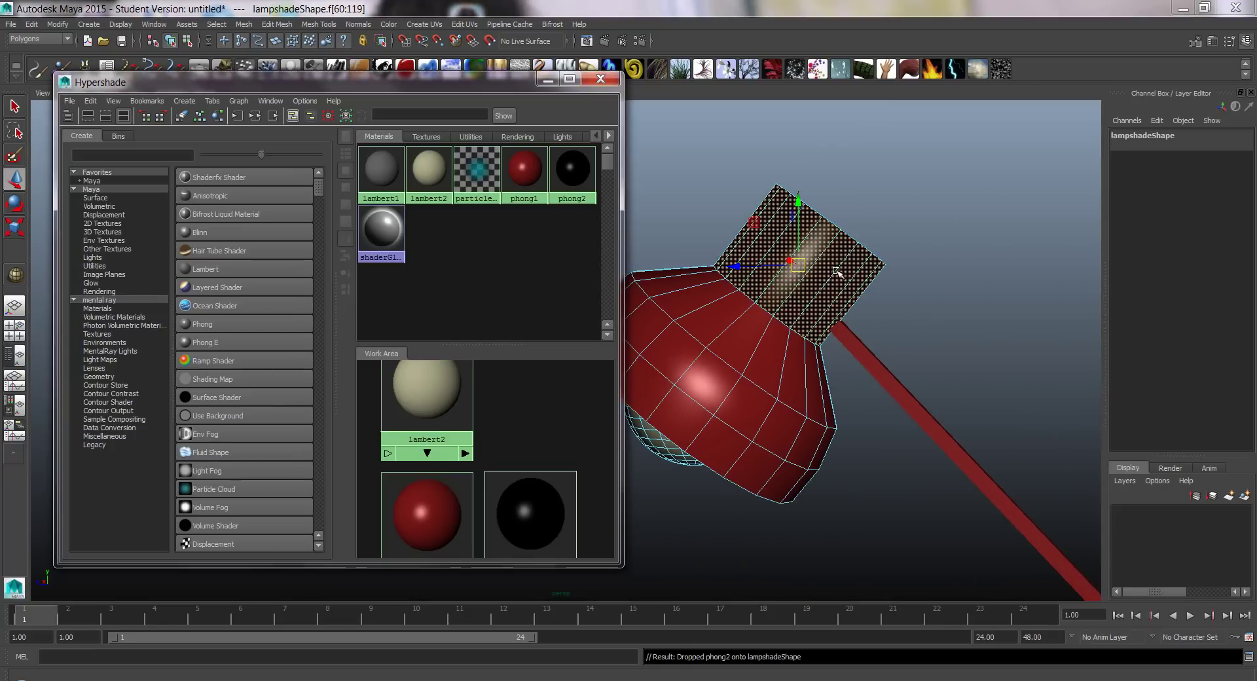
left_click(917, 216)
left_click_drag(917, 216, 763, 165, "alt")
right_click_drag(763, 164, 885, 283, "alt")
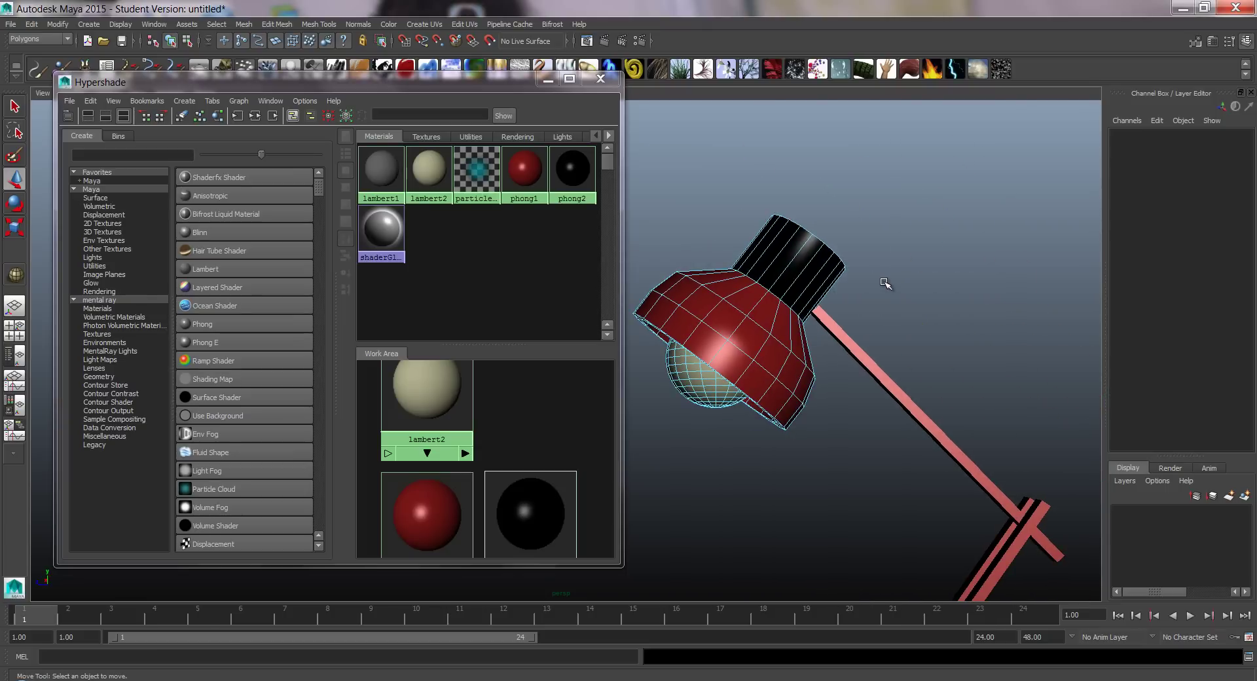
key("F8")
key("F8")
left_click(865, 283)
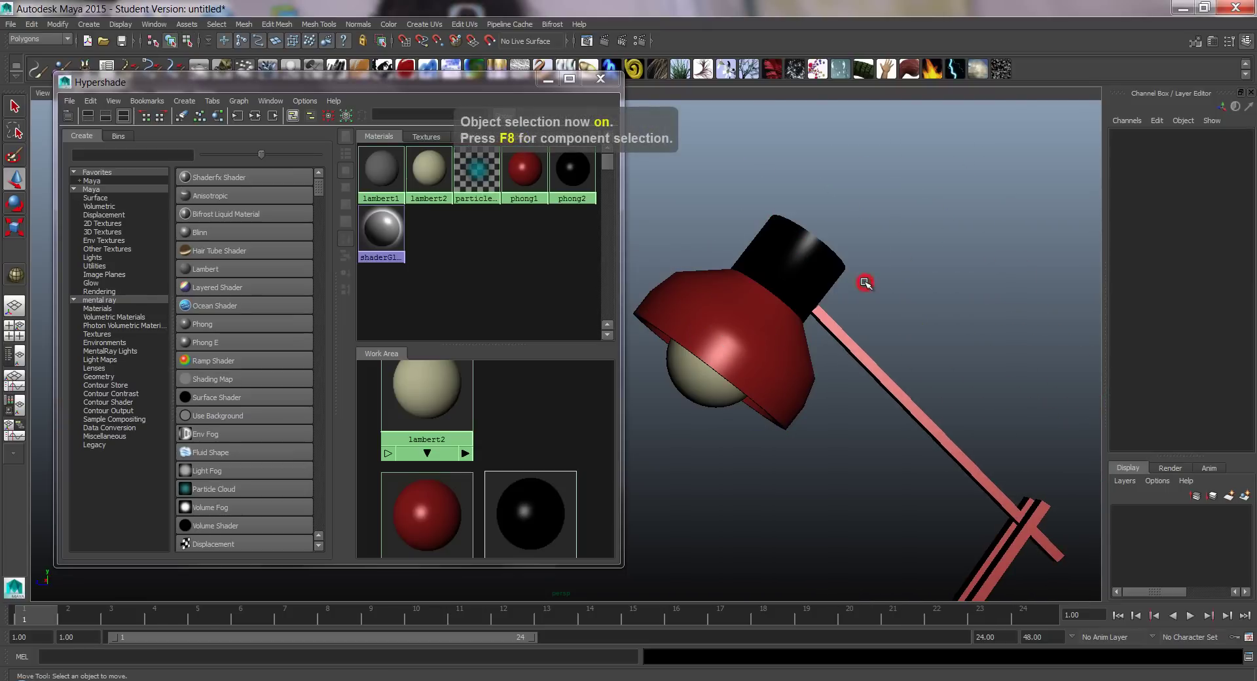
Step: Assign the black Phong material to the faces of the short post on the base, then return to object selection
left_click_drag(975, 290, 791, 303, "alt")
left_click_drag(870, 202, 978, 213, "alt")
middle_click_drag(826, 262, 746, 191, "alt")
right_click_drag(797, 243, 956, 324, "alt")
left_click(862, 364)
middle_click_drag(877, 357, 800, 350, "alt")
right_click_drag(822, 341, 968, 360, "alt")
left_click_drag(969, 360, 845, 347, "alt")
right_click_drag(834, 348, 843, 379)
left_click_drag(805, 345, 880, 358)
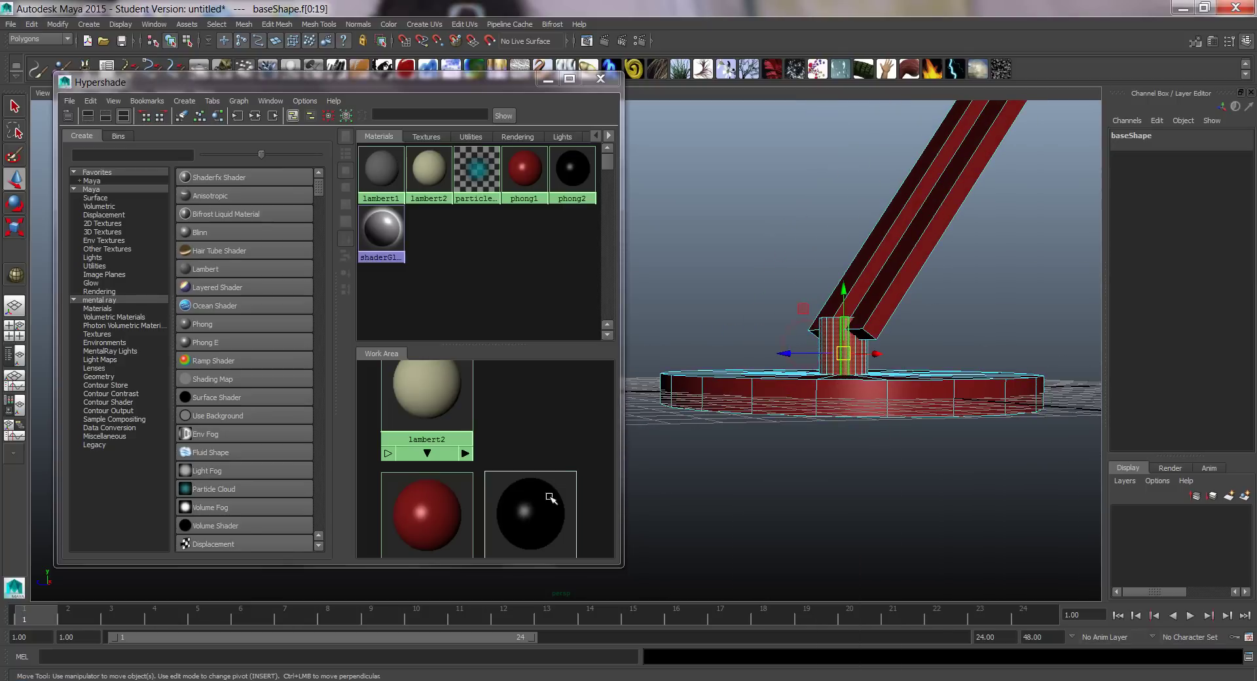
middle_click_drag(543, 504, 838, 344)
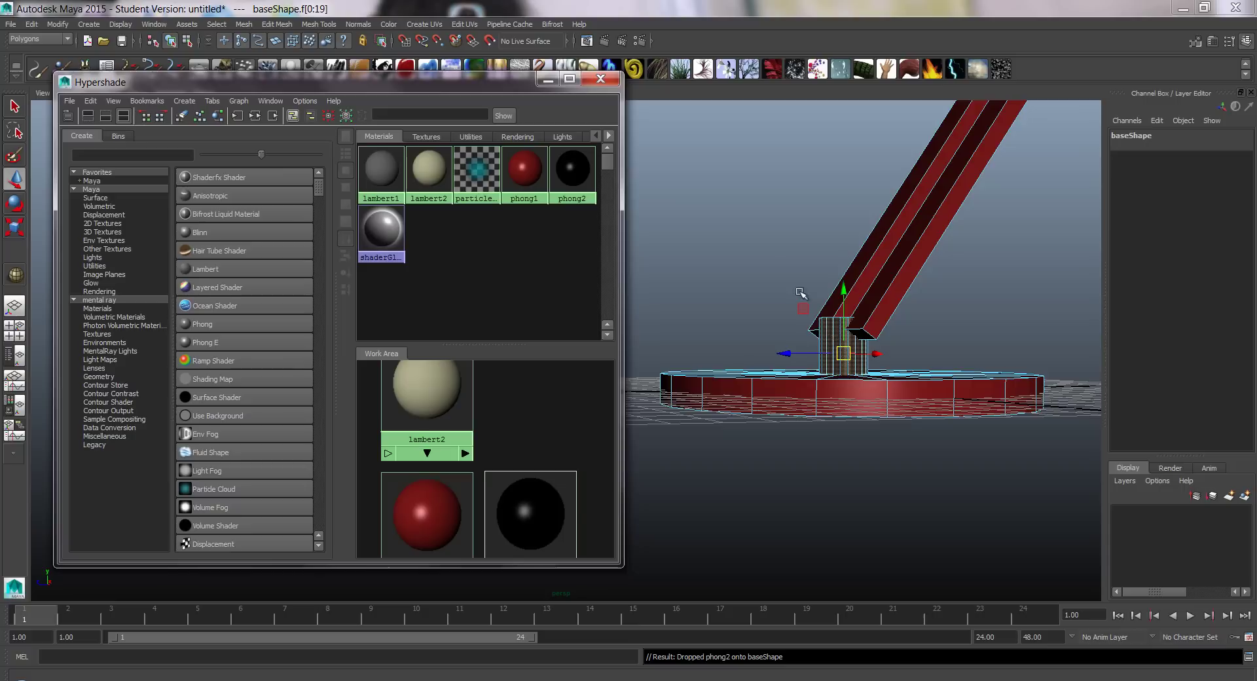
left_click(771, 249)
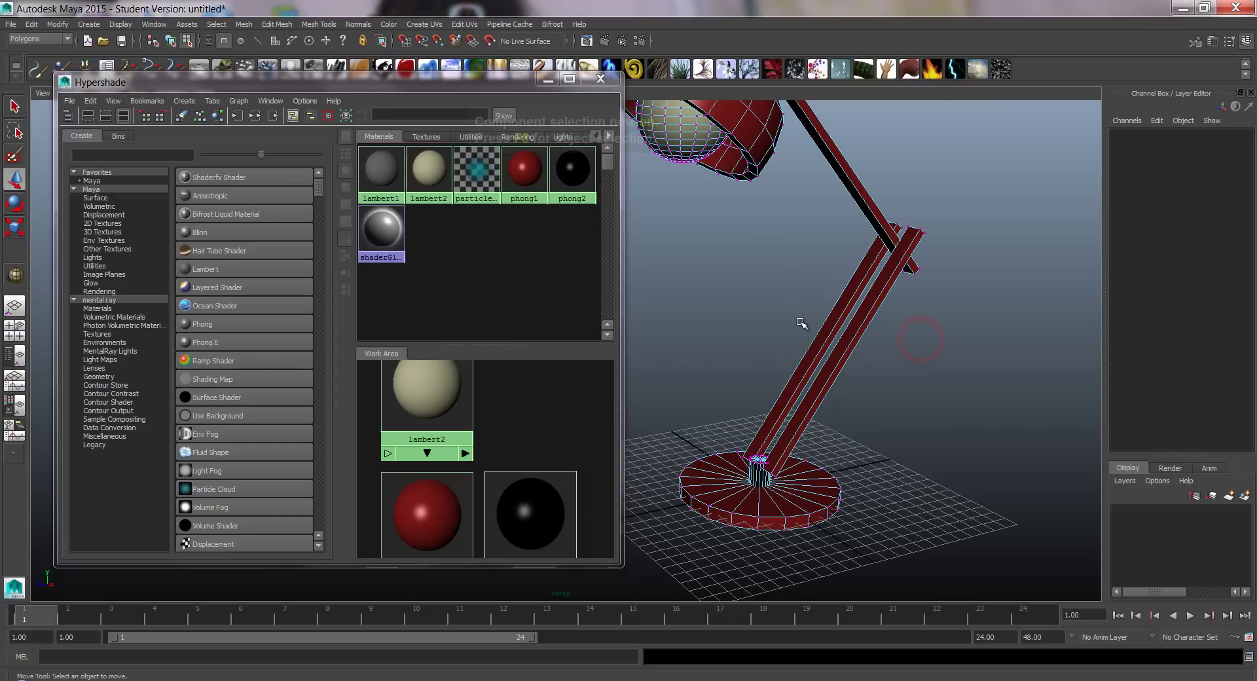
key("F8")
key("F8")
left_click(890, 400)
middle_click_drag(850, 241, 954, 312, "alt")
right_click_drag(954, 316, 881, 304, "alt")
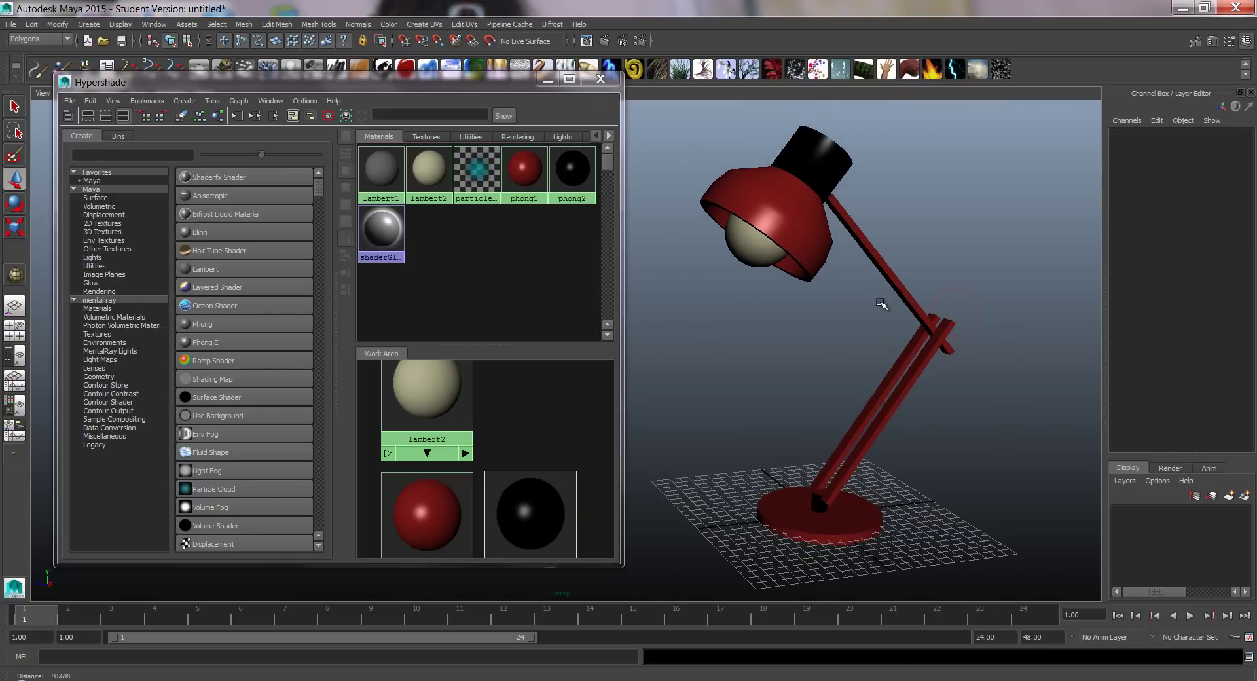